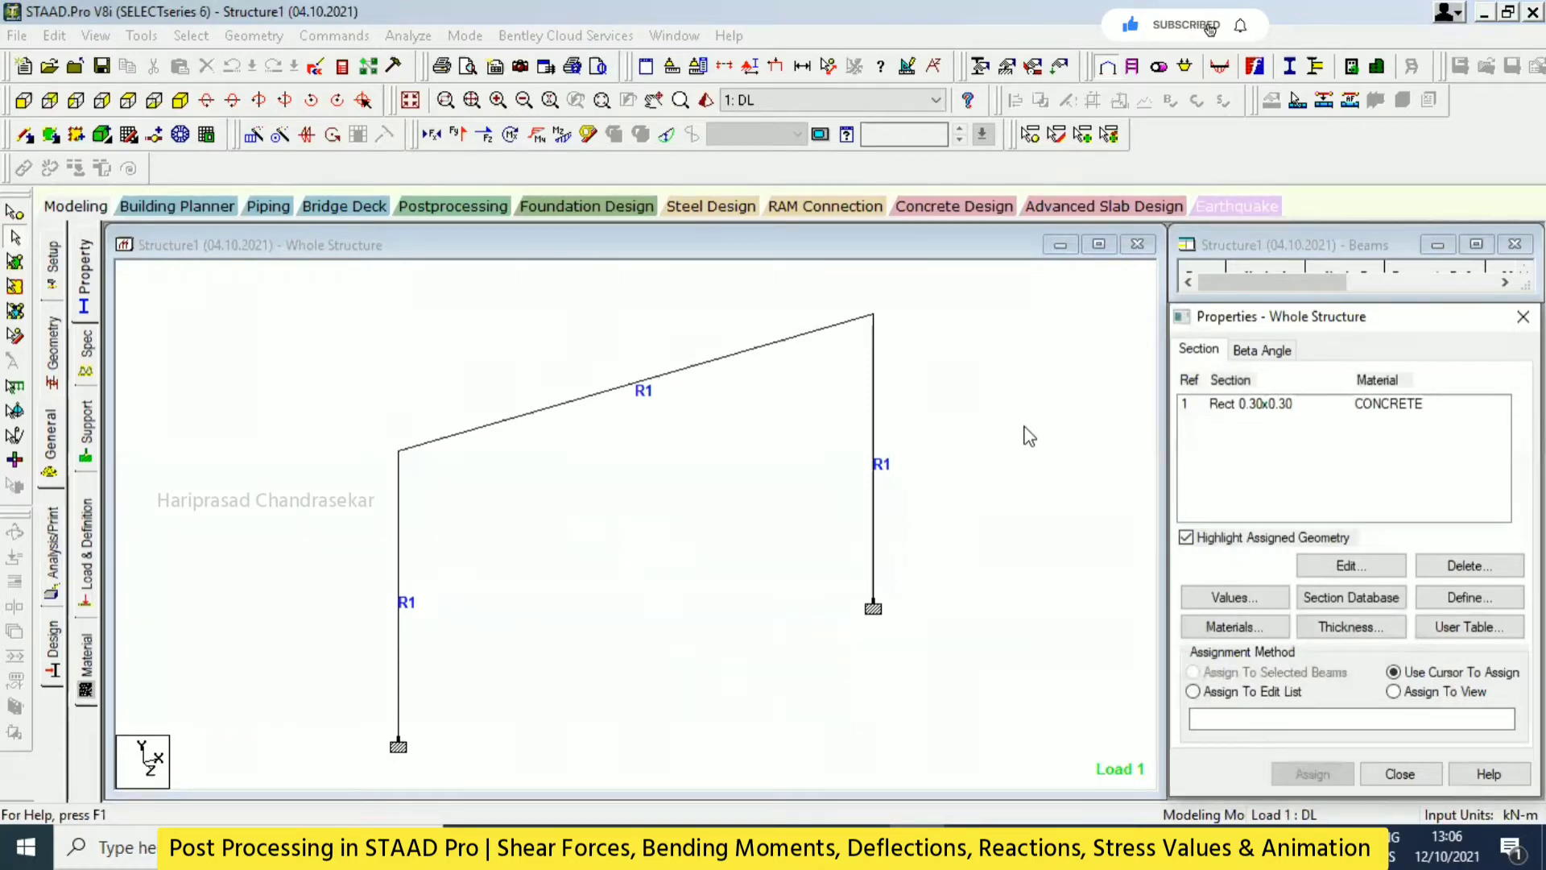
# Review the loads defined in load cases 1: DL and 2: LL, and make 2: LL the active case
pyautogui.click(85, 536)
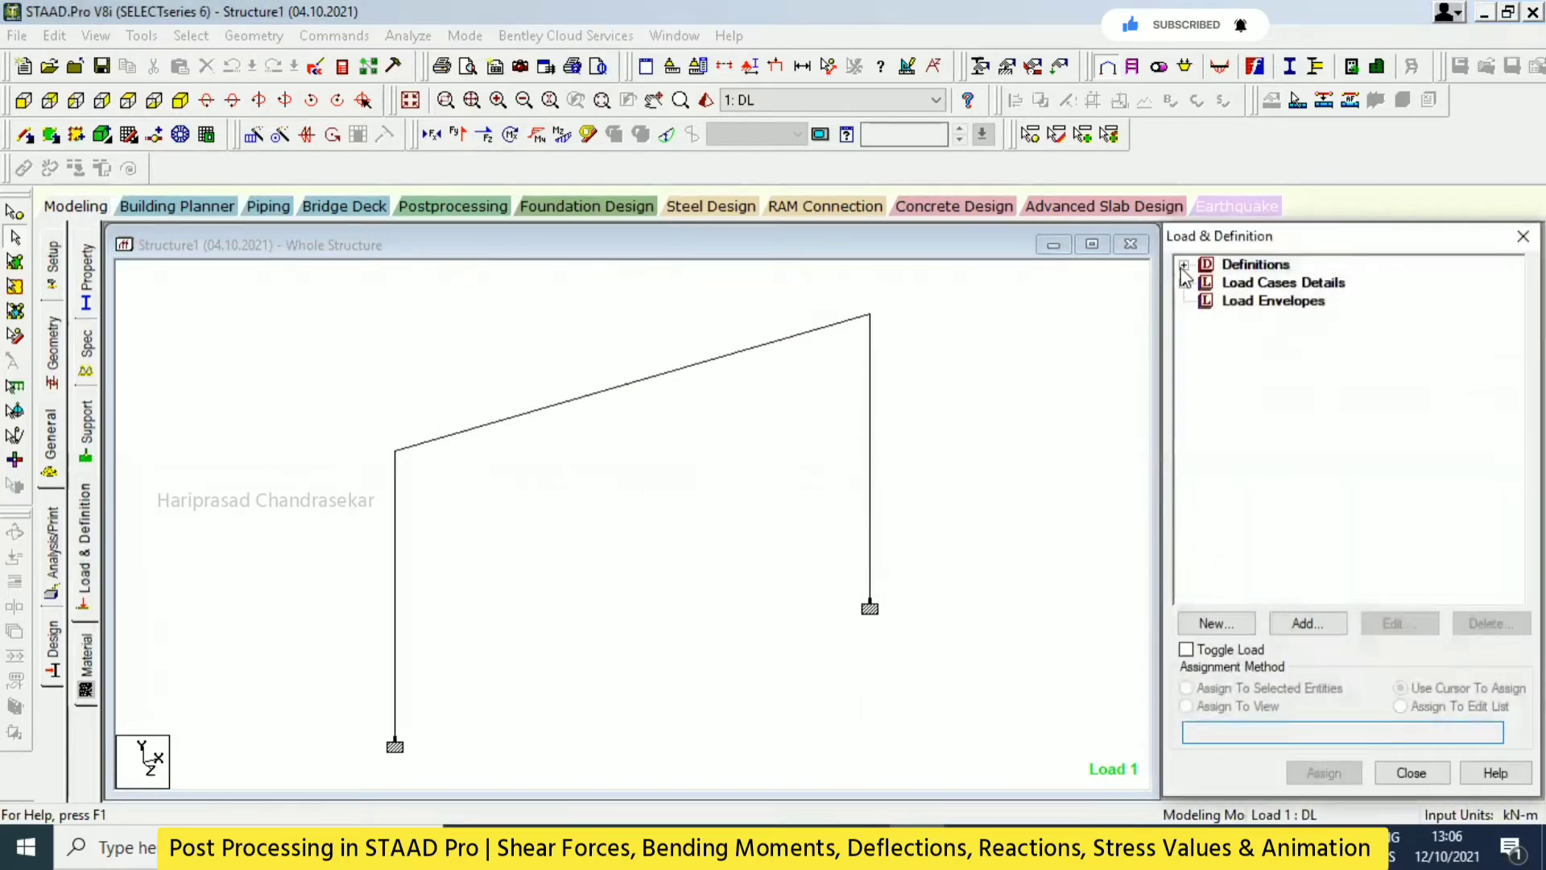
pyautogui.click(1184, 276)
pyautogui.click(1184, 283)
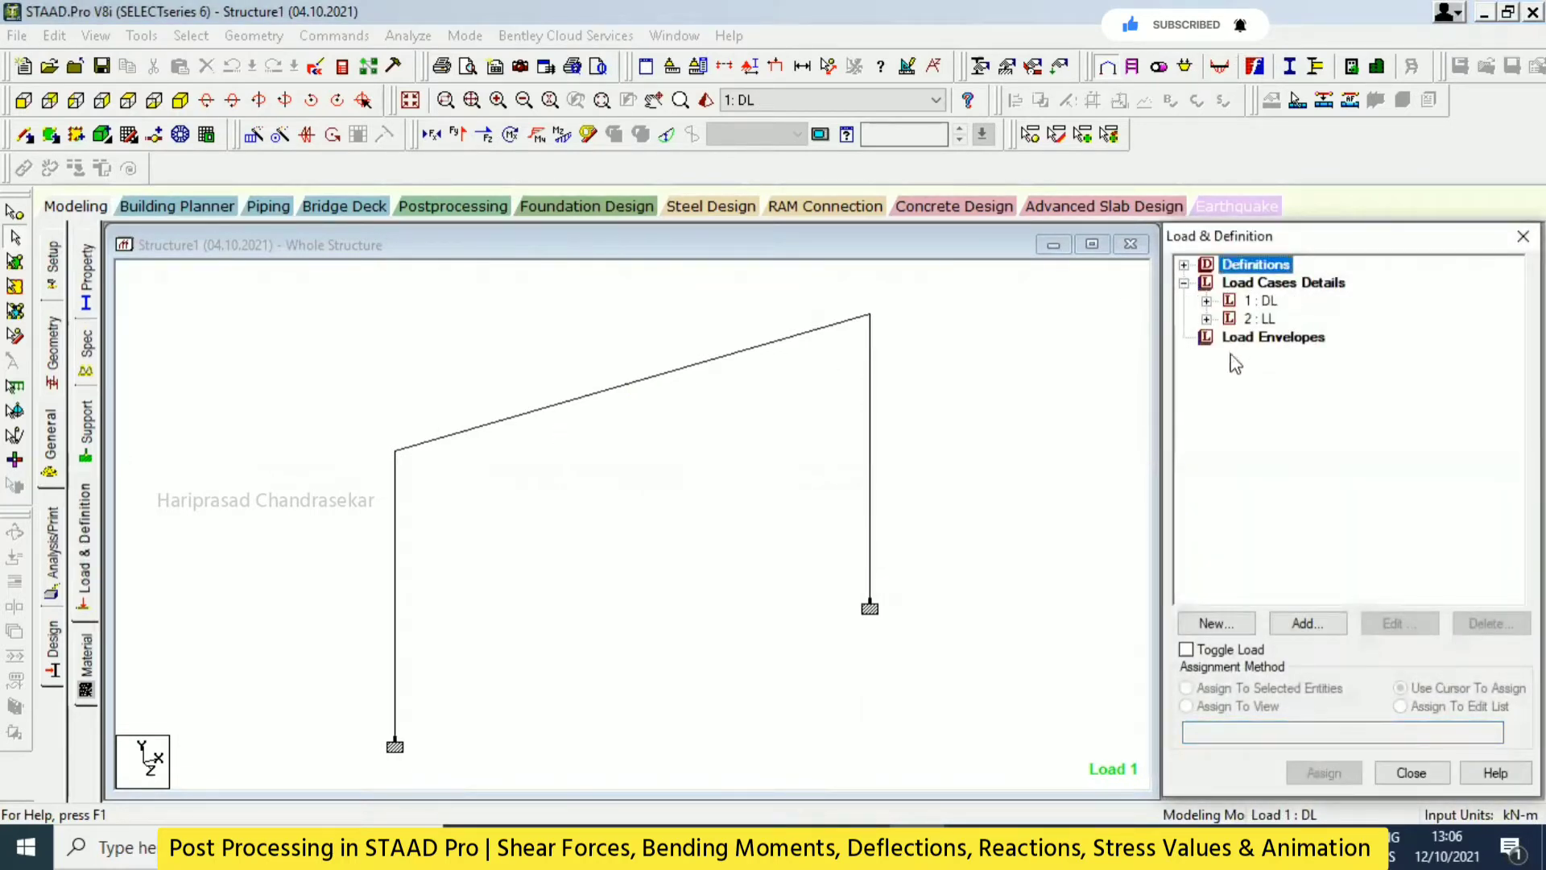
pyautogui.click(1206, 300)
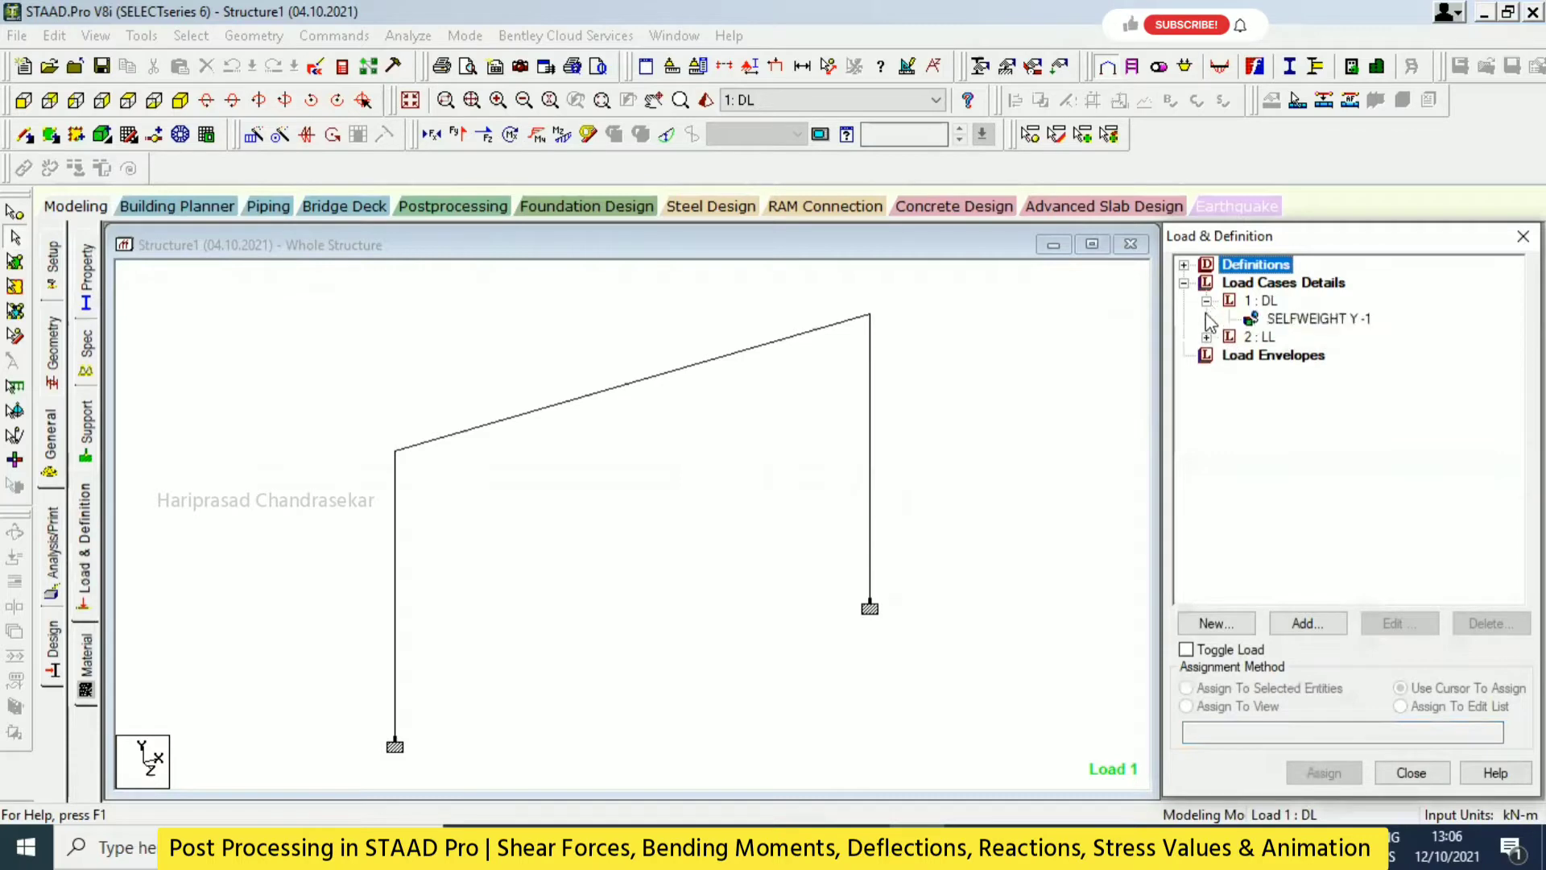
pyautogui.click(1207, 338)
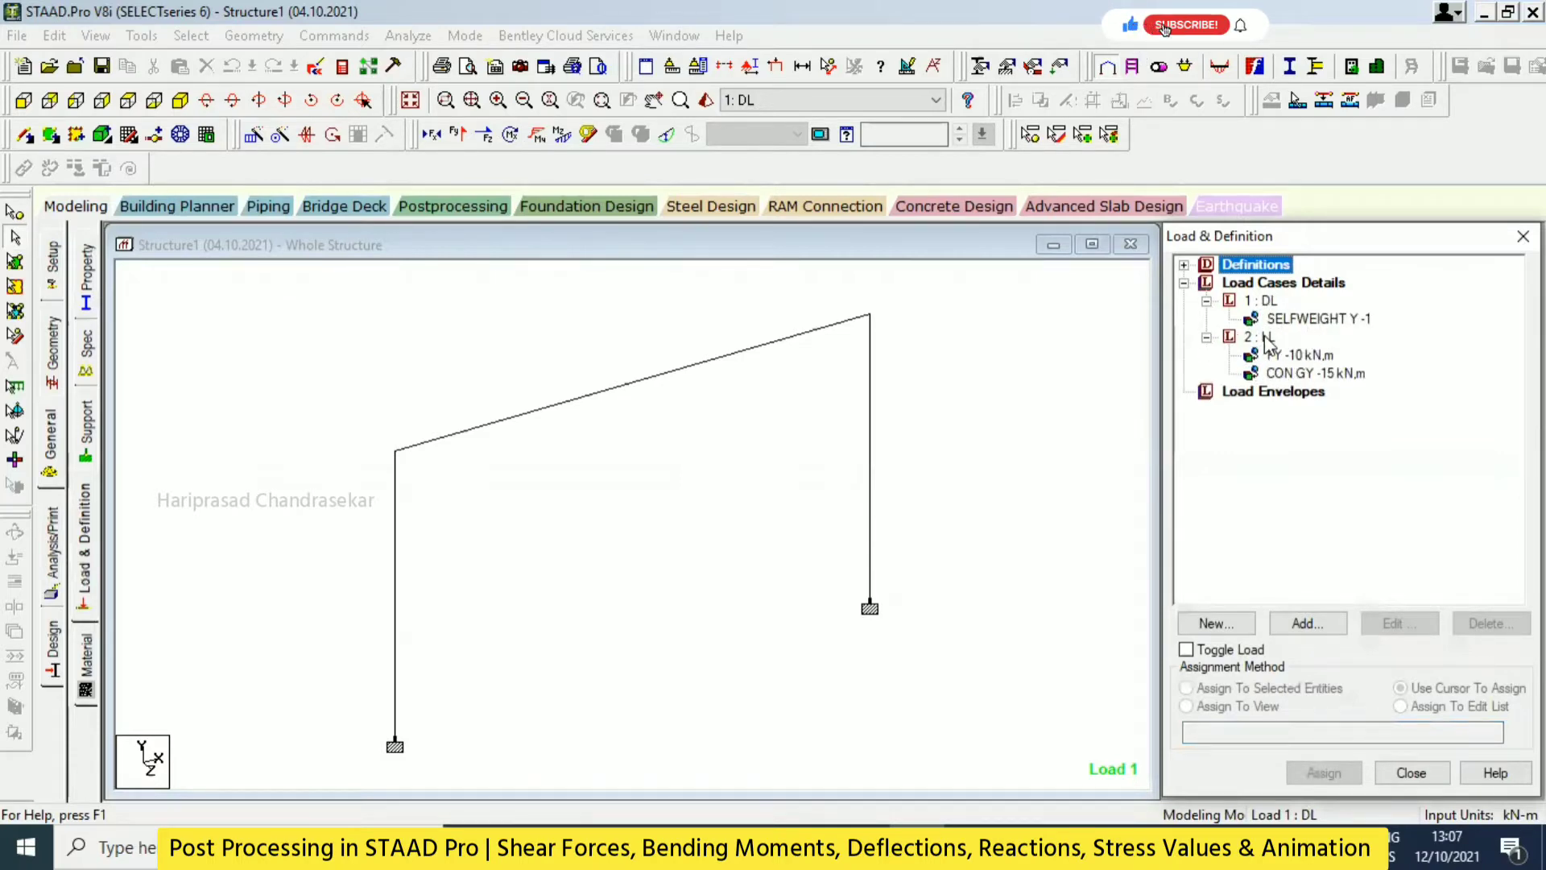
pyautogui.click(1266, 337)
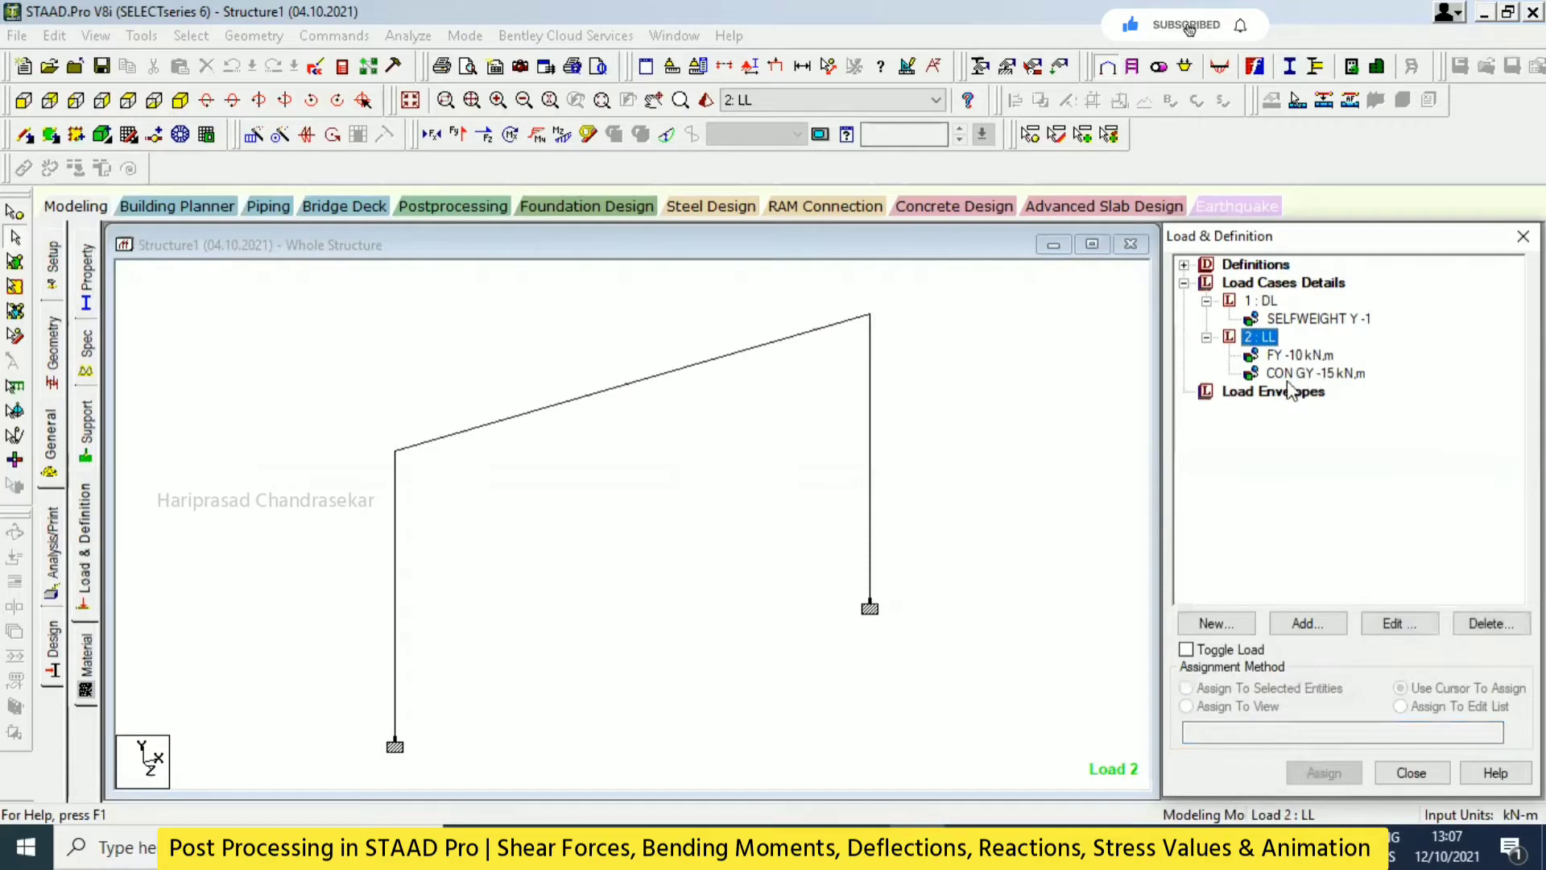
pyautogui.click(1006, 409)
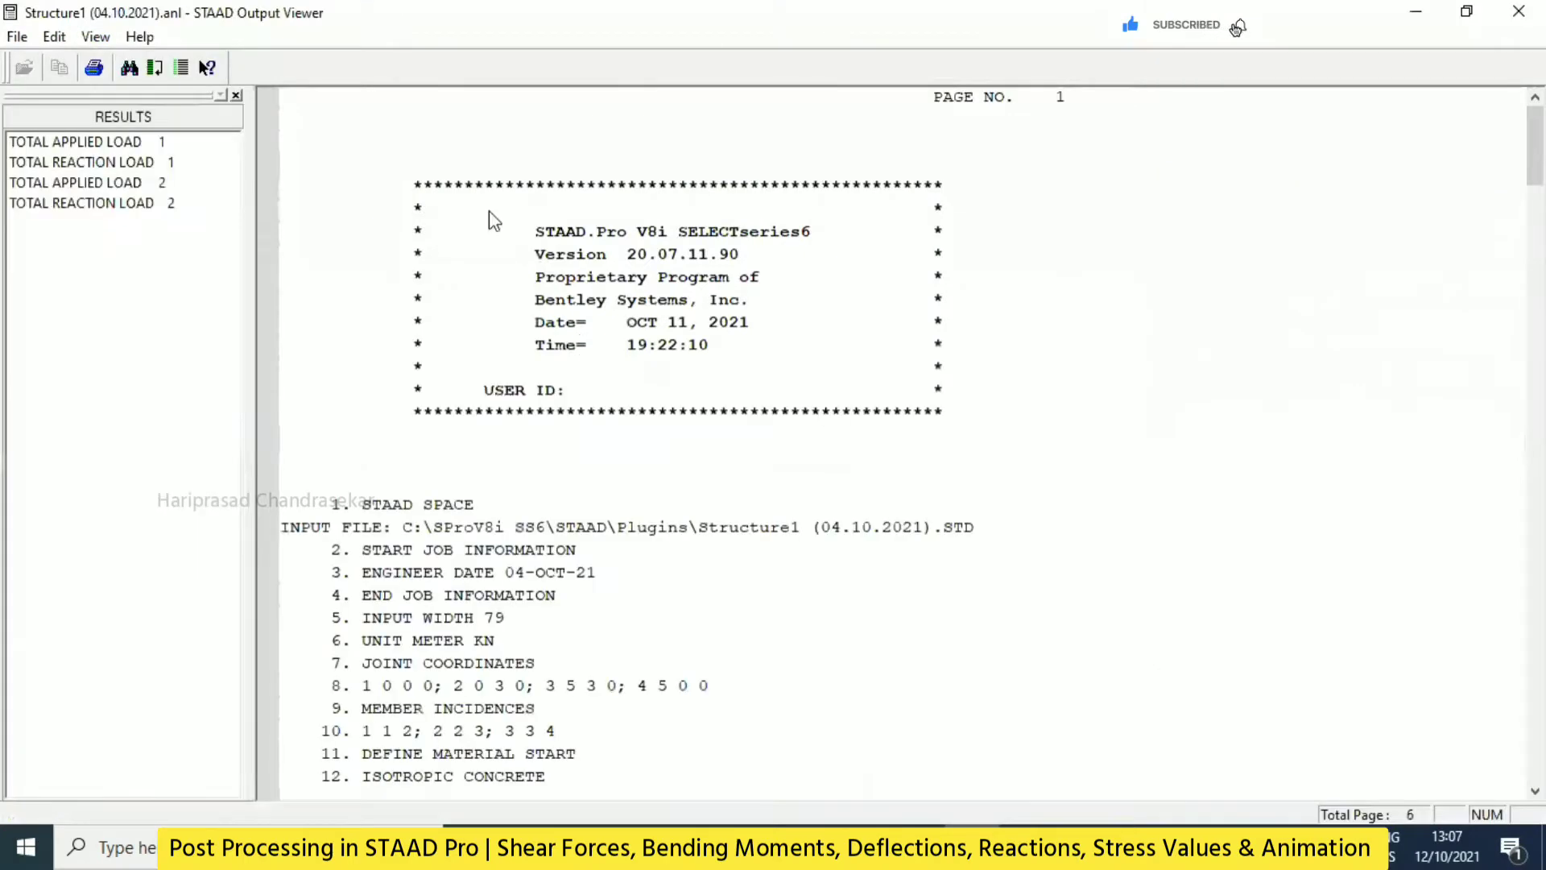
# Examine the analysis output for the total applied loads of load cases 1 and 2 and the joint load summary
pyautogui.click(121, 144)
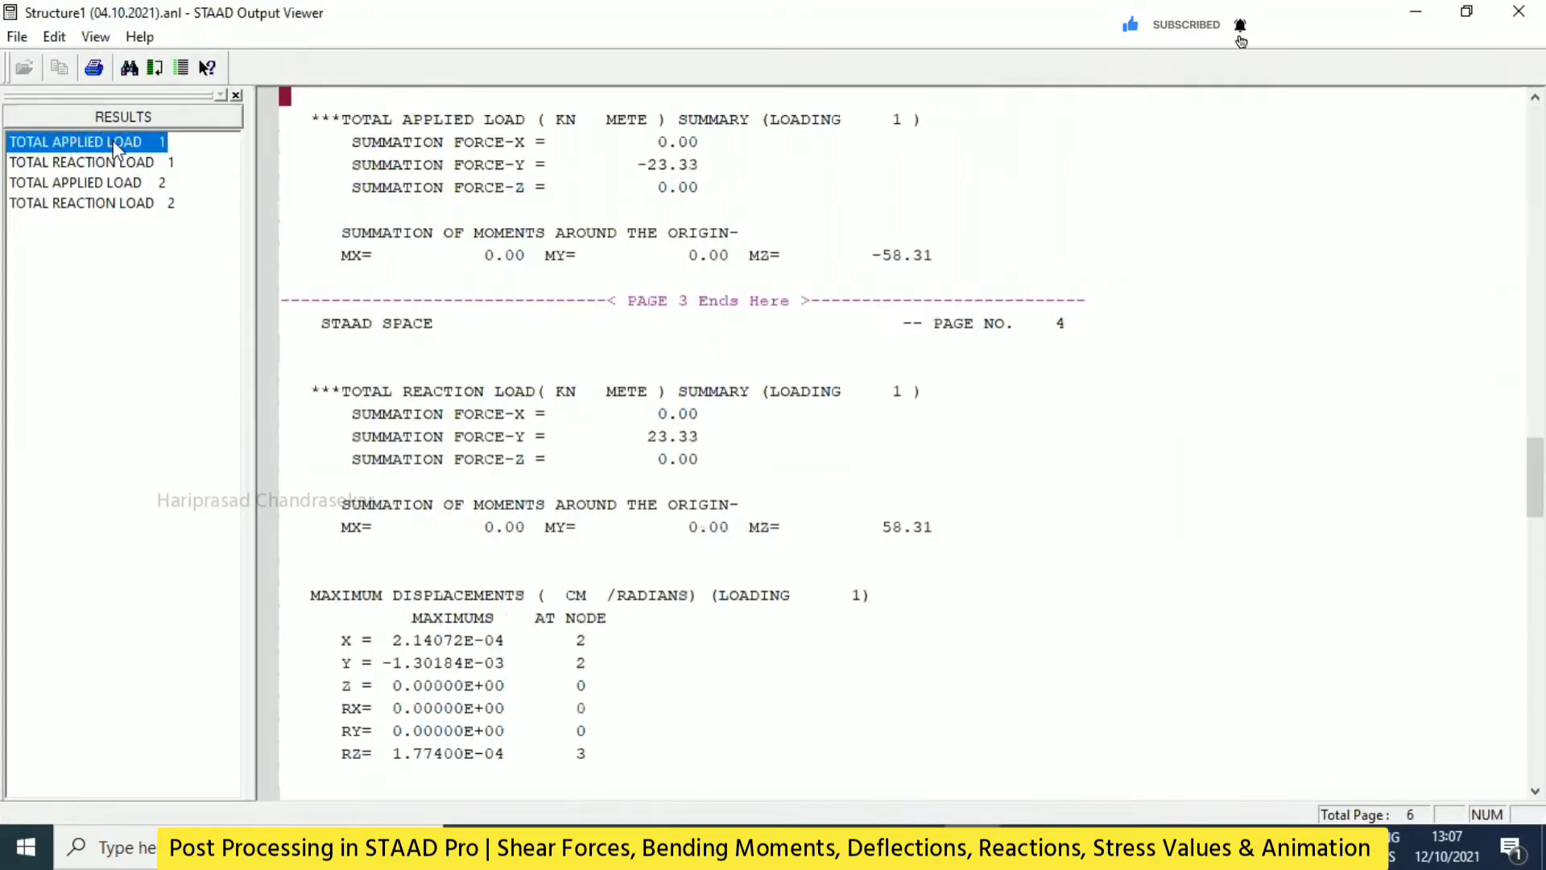
pyautogui.click(125, 184)
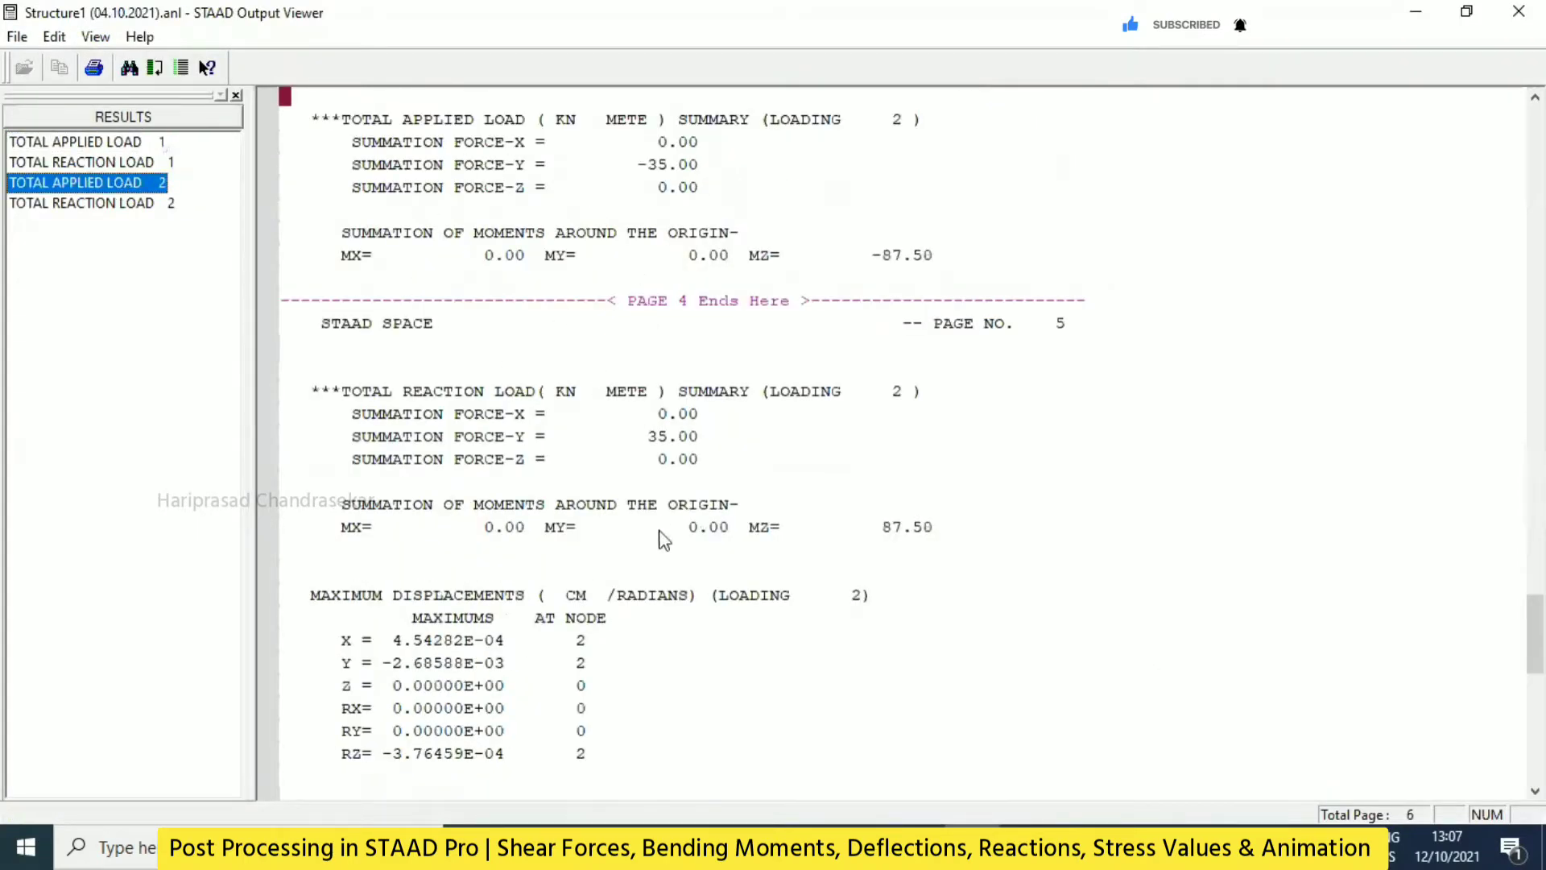
pyautogui.scroll(-15, 625, 417)
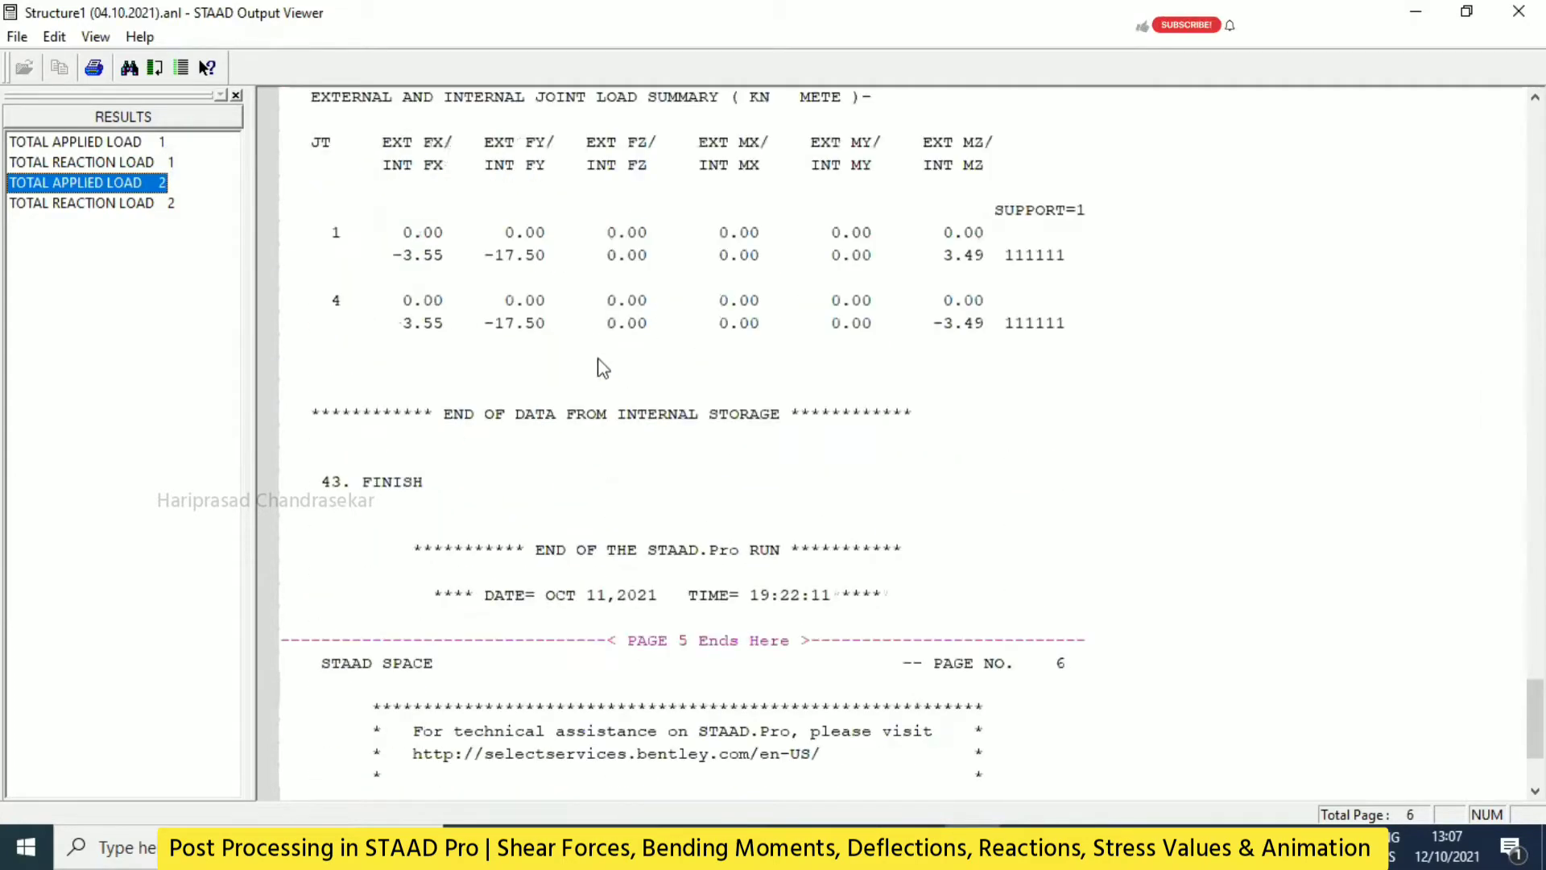
pyautogui.scroll(3, 597, 370)
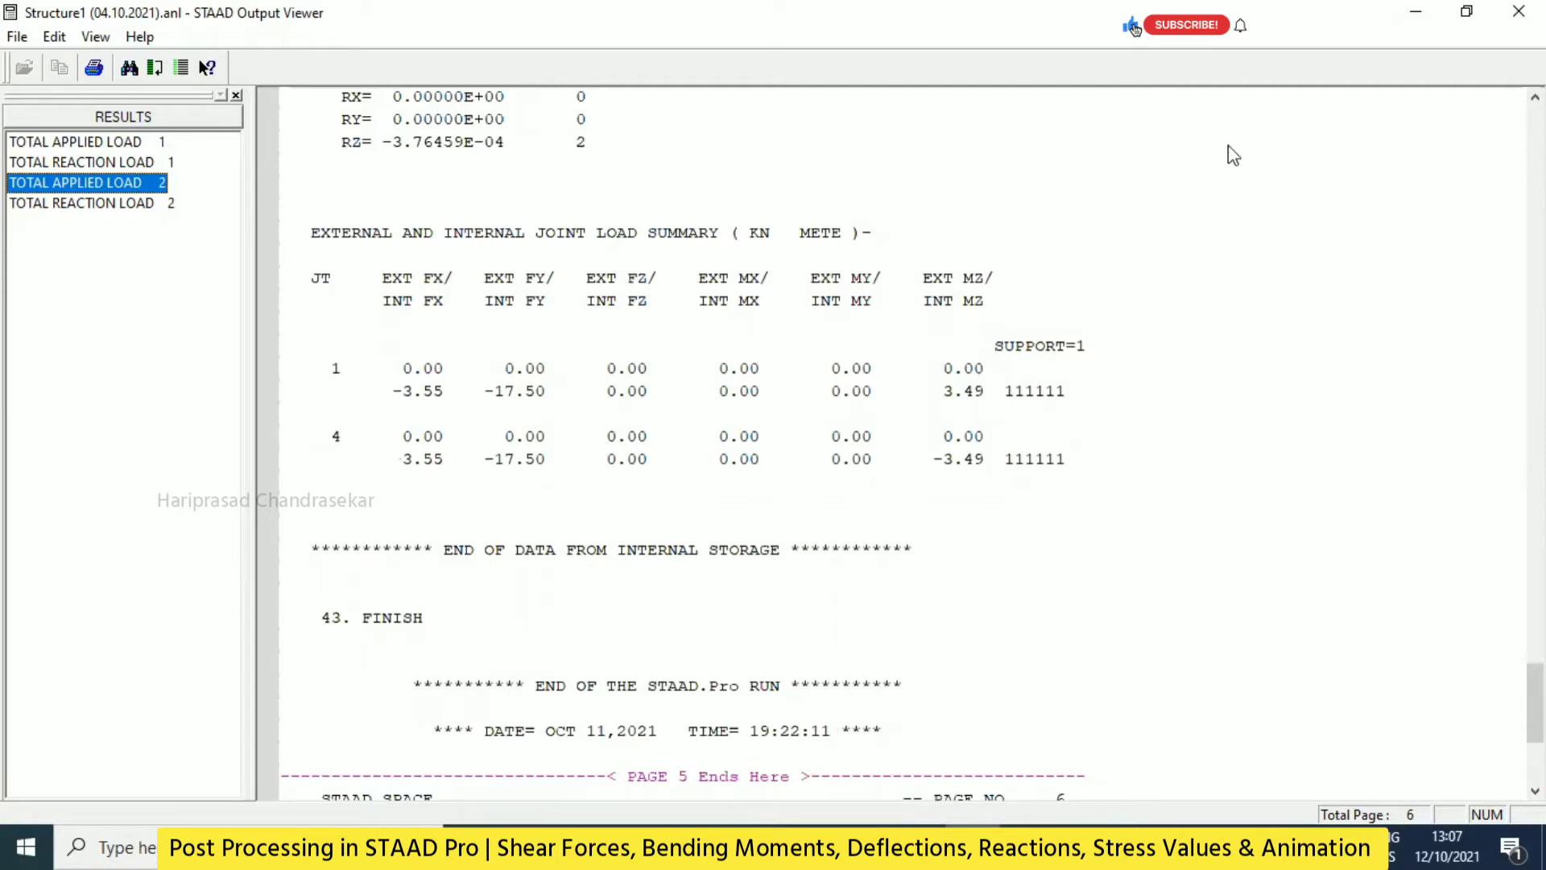
pyautogui.click(1518, 11)
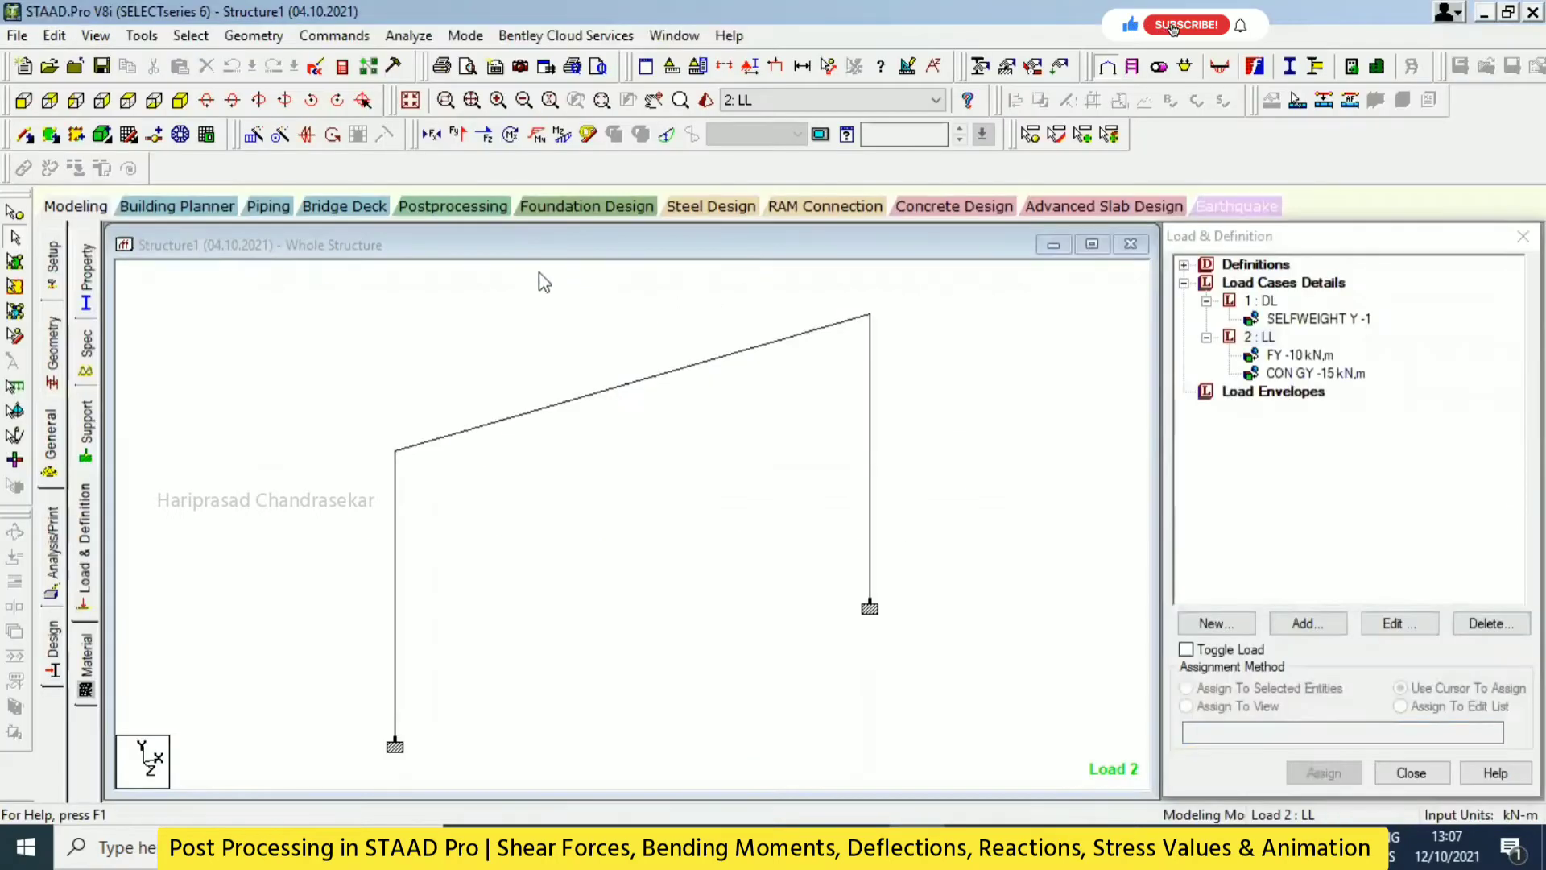
# Enter postprocessing mode with load cases 1 DL and 2 LL included and display the structure's displacement results
pyautogui.click(455, 206)
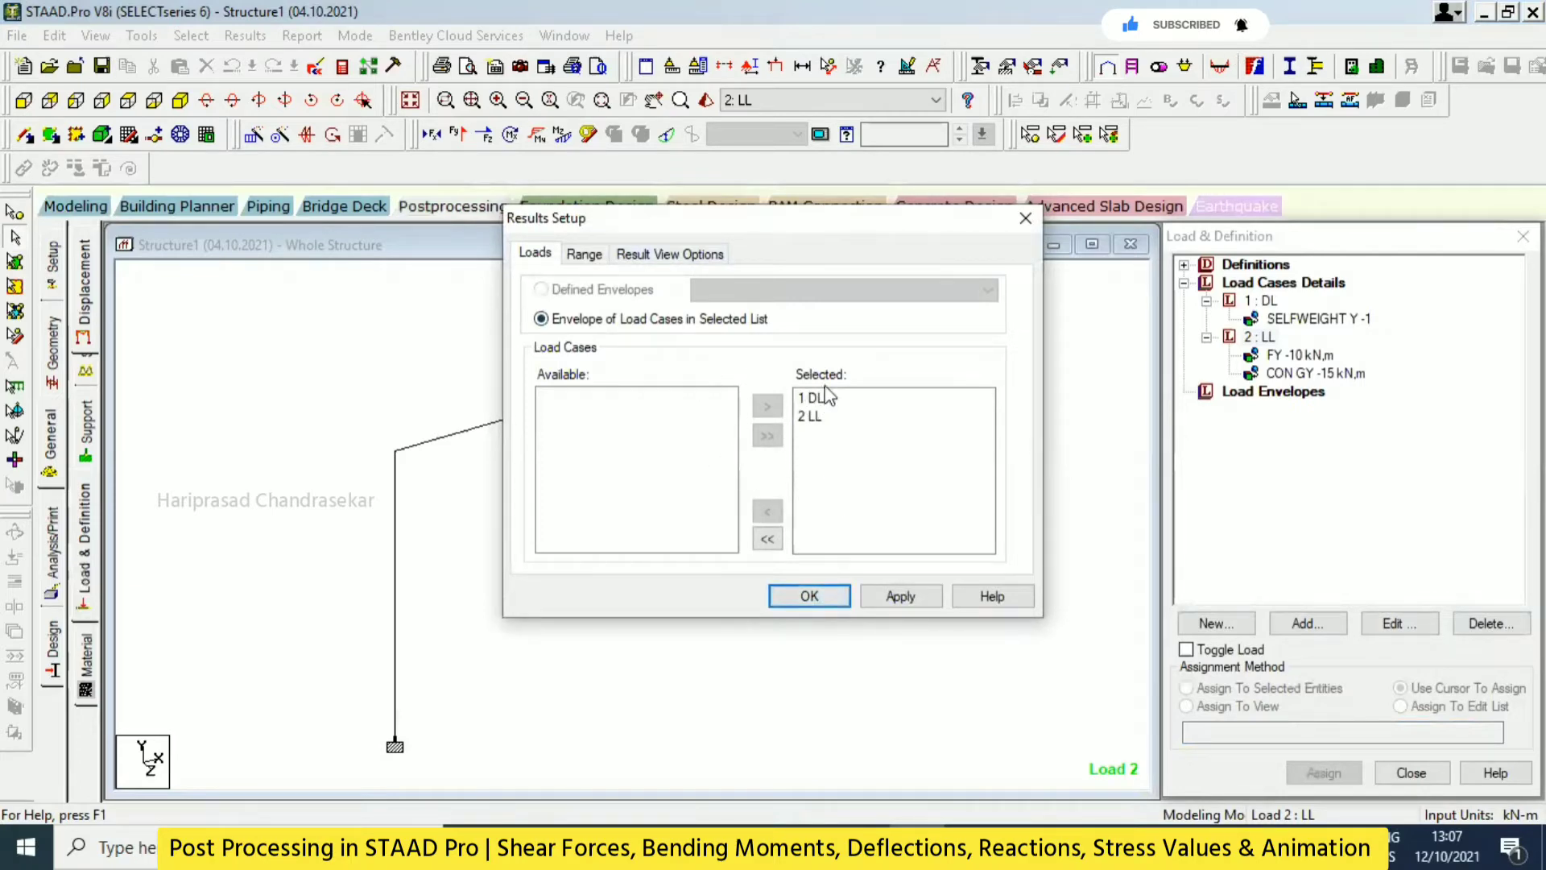
pyautogui.click(806, 594)
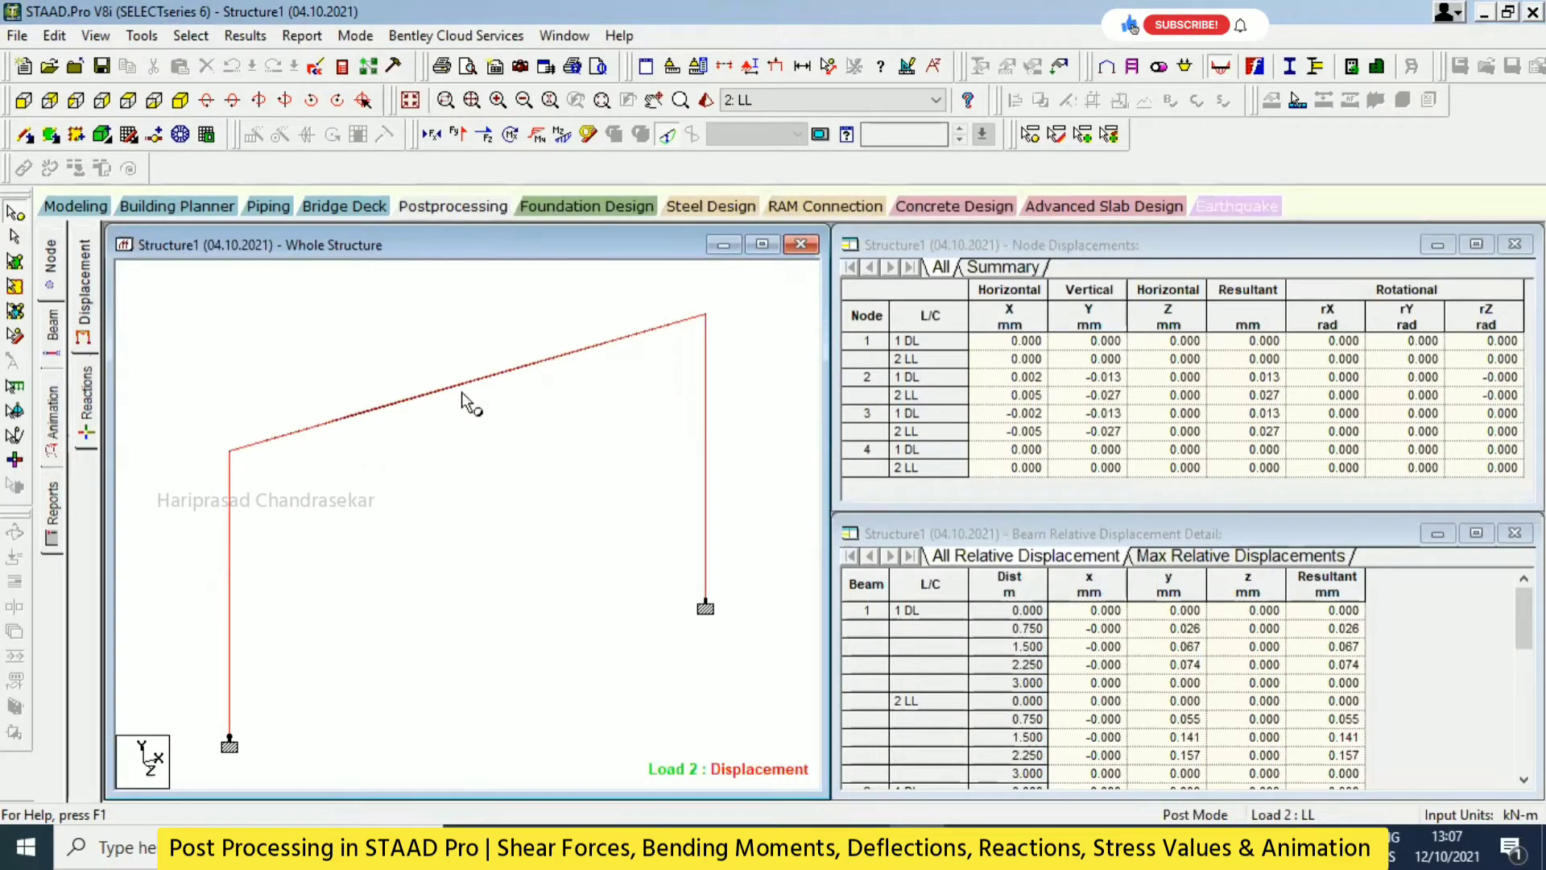
pyautogui.click(90, 321)
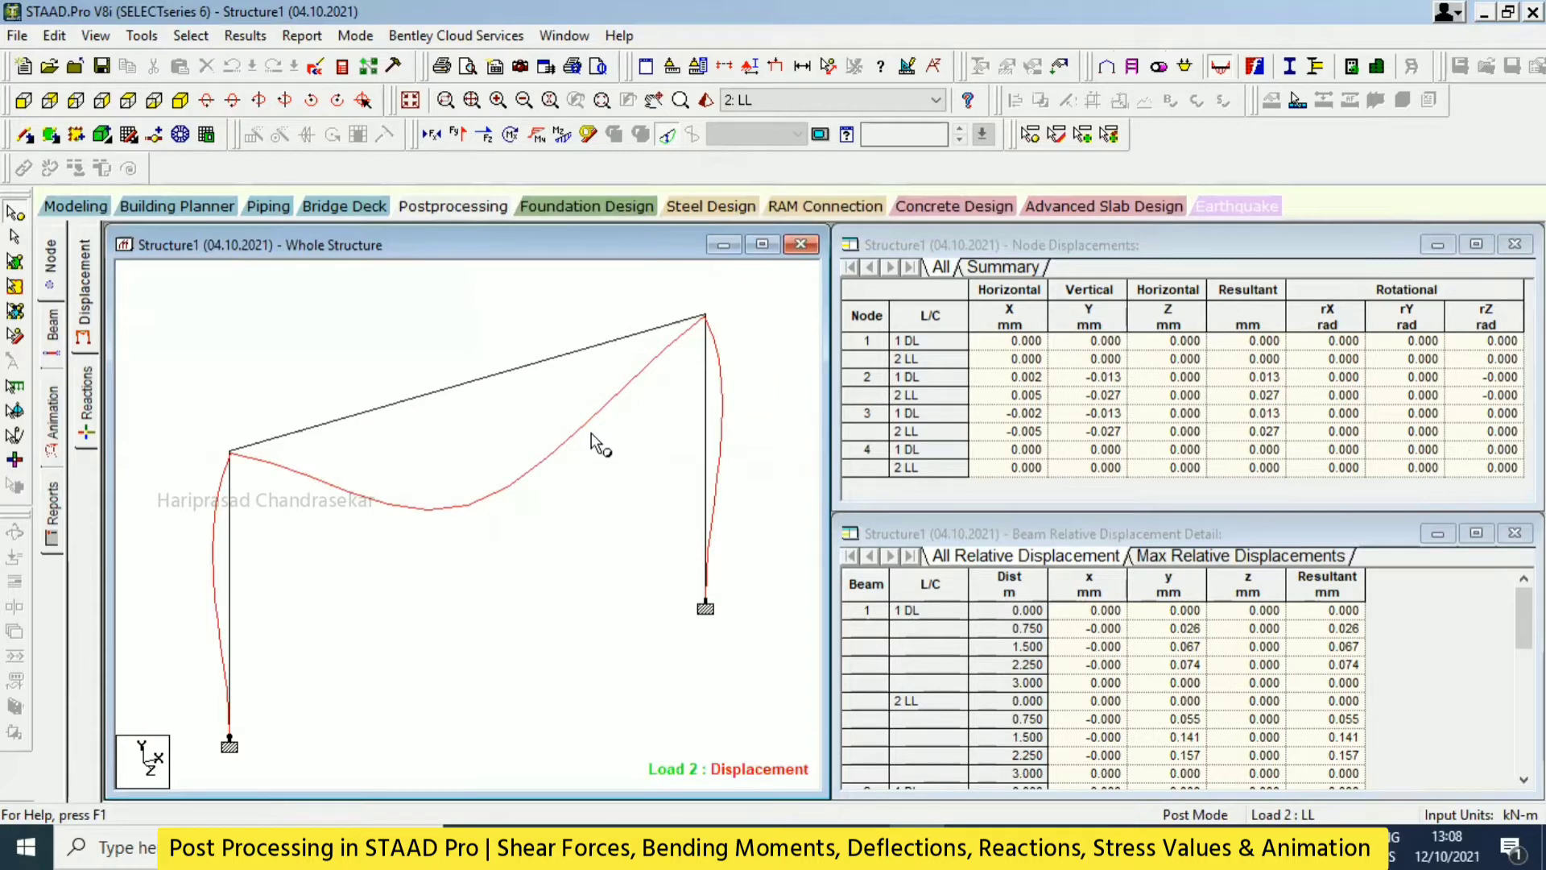
# Display the support reactions and move both reaction value labels away from the supports into the frame's interior
pyautogui.click(87, 399)
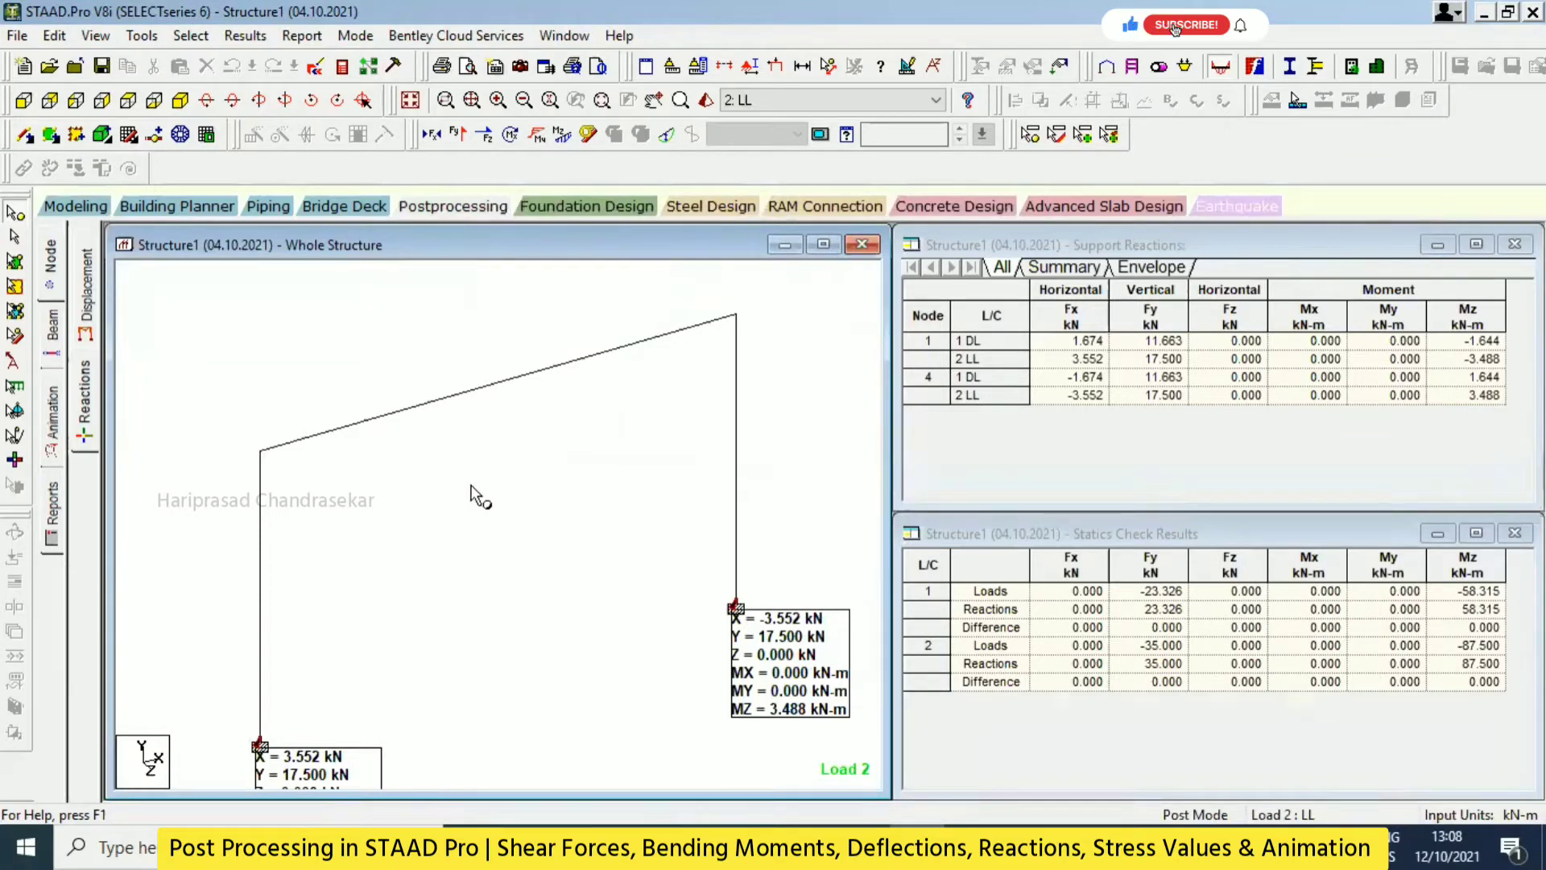
pyautogui.click(93, 310)
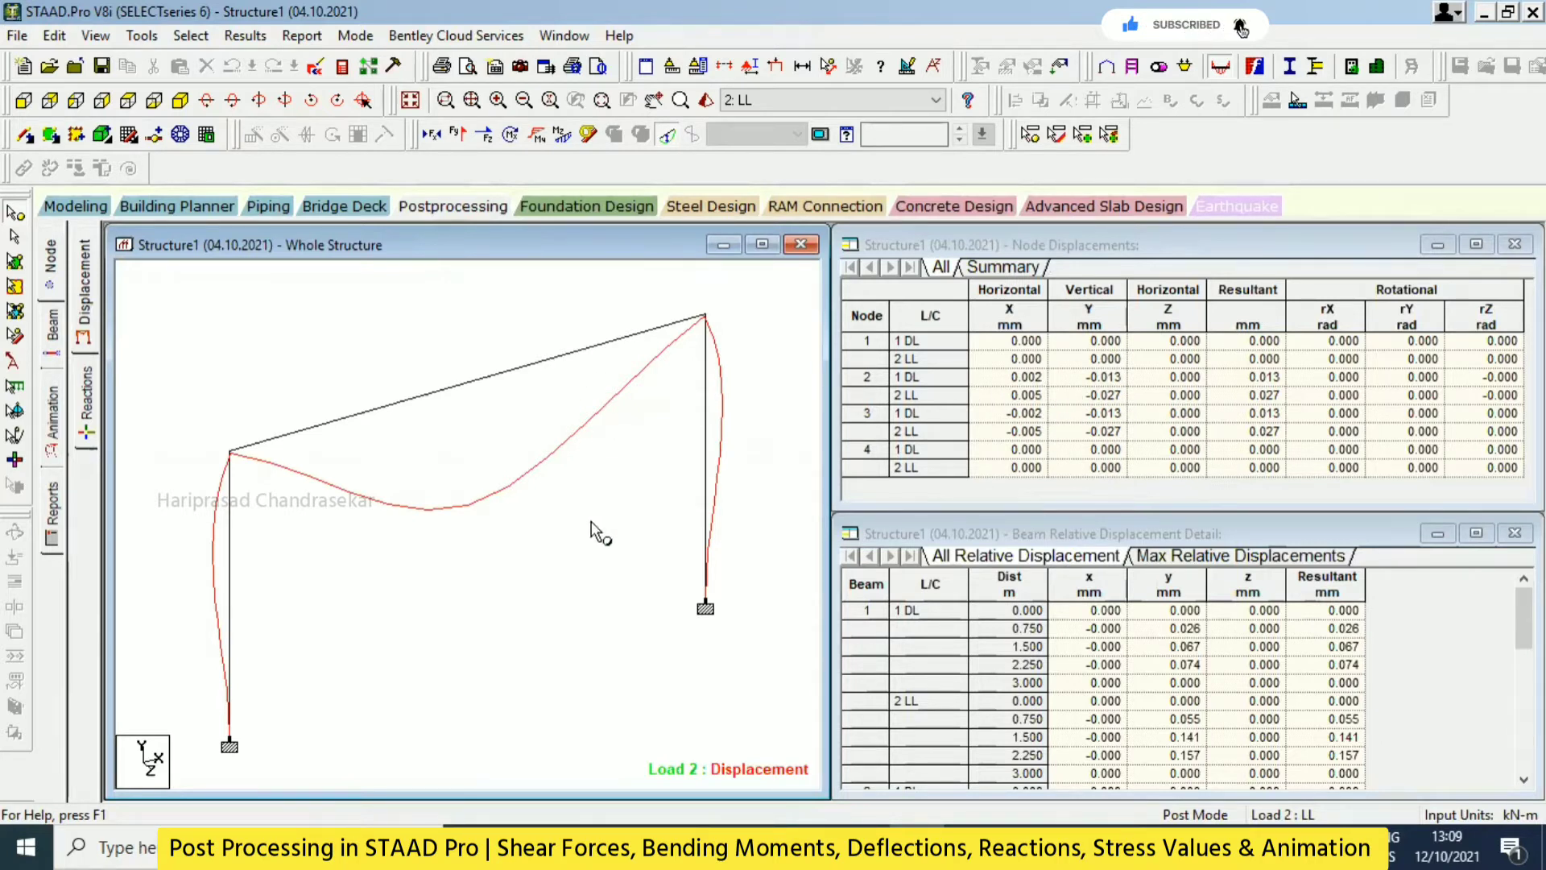
pyautogui.click(86, 396)
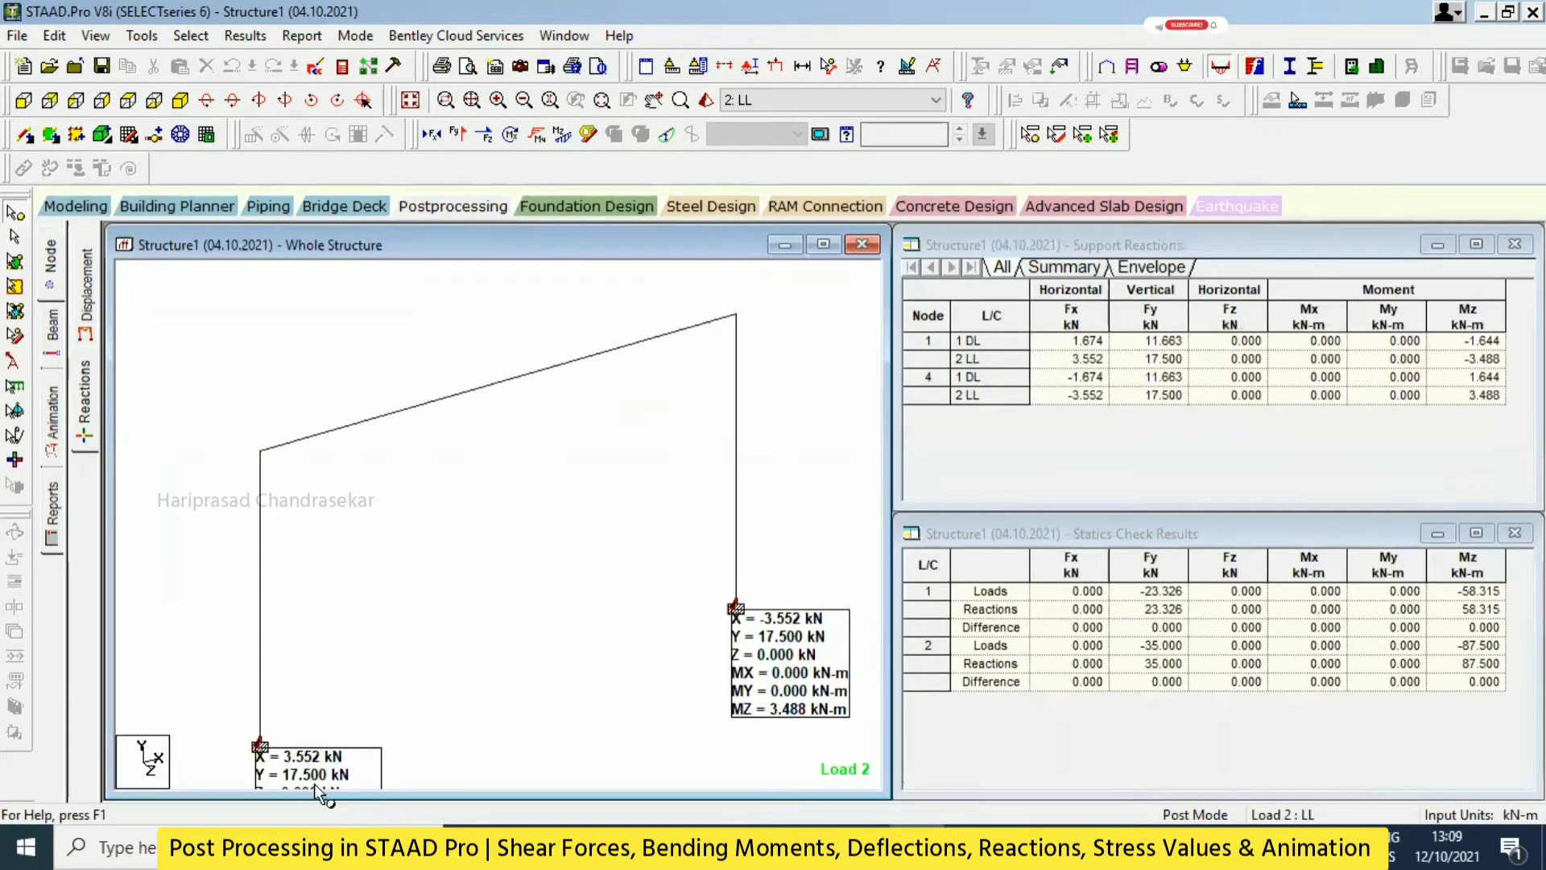
pyautogui.click(13, 362)
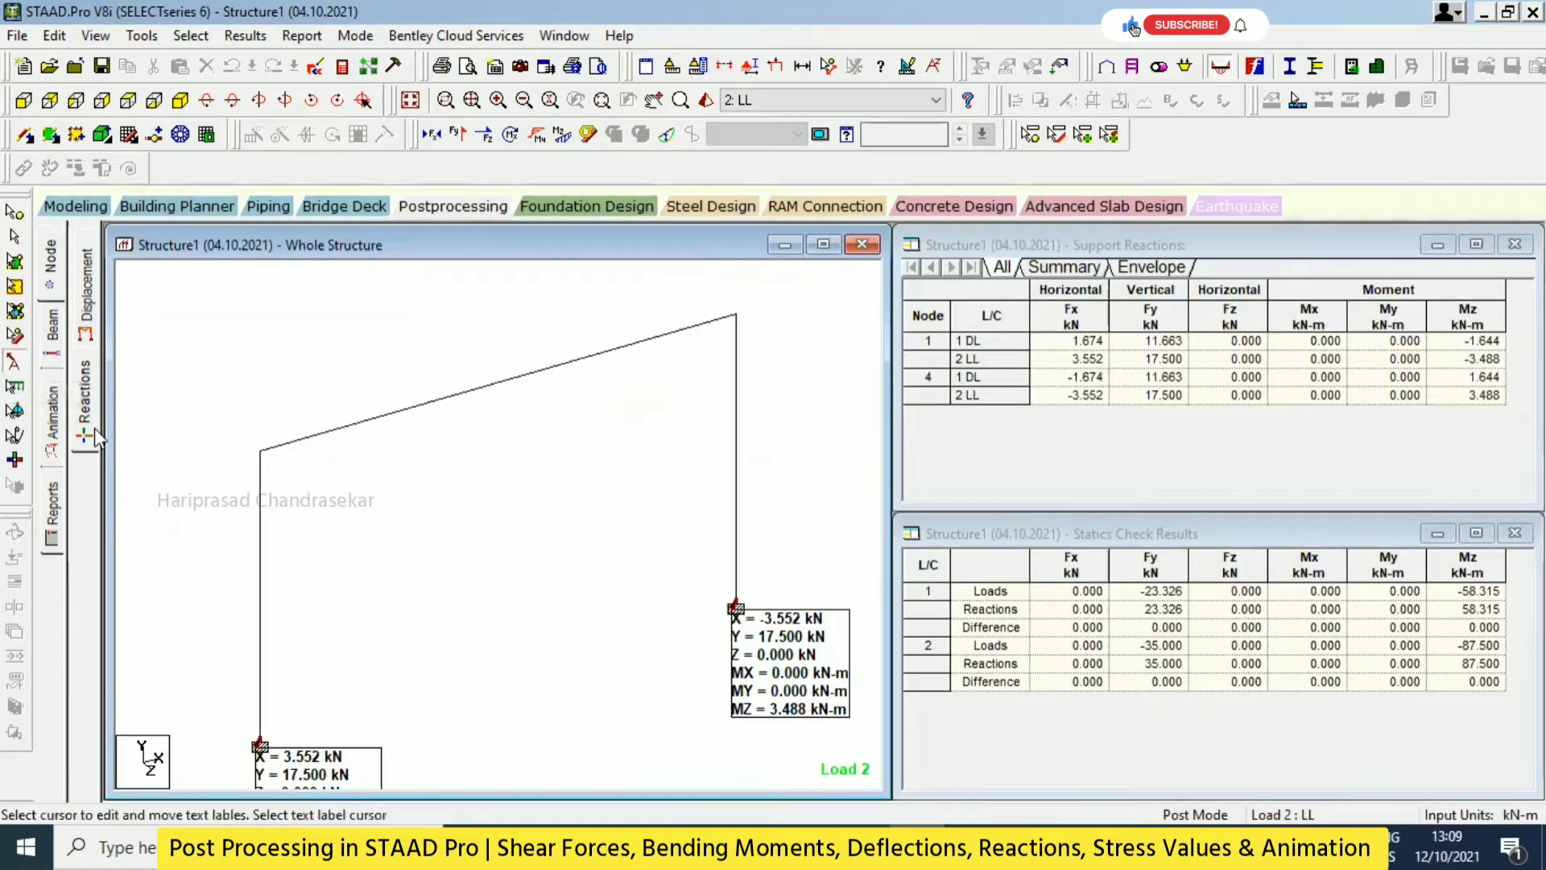
pyautogui.moveTo(335, 759); pyautogui.dragTo(416, 591)
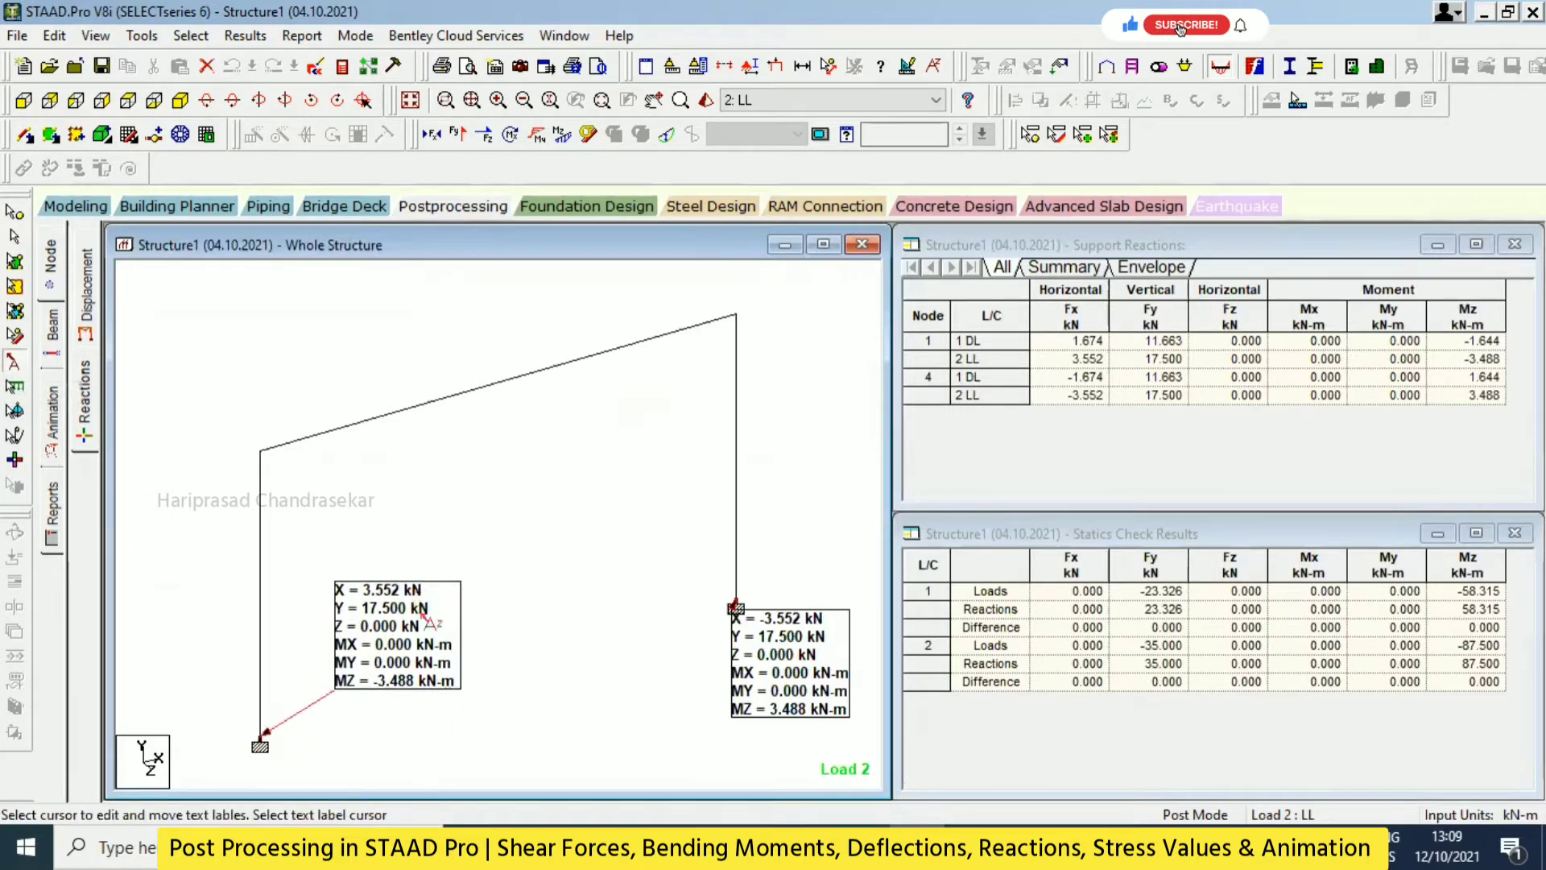
pyautogui.moveTo(743, 639); pyautogui.dragTo(563, 512)
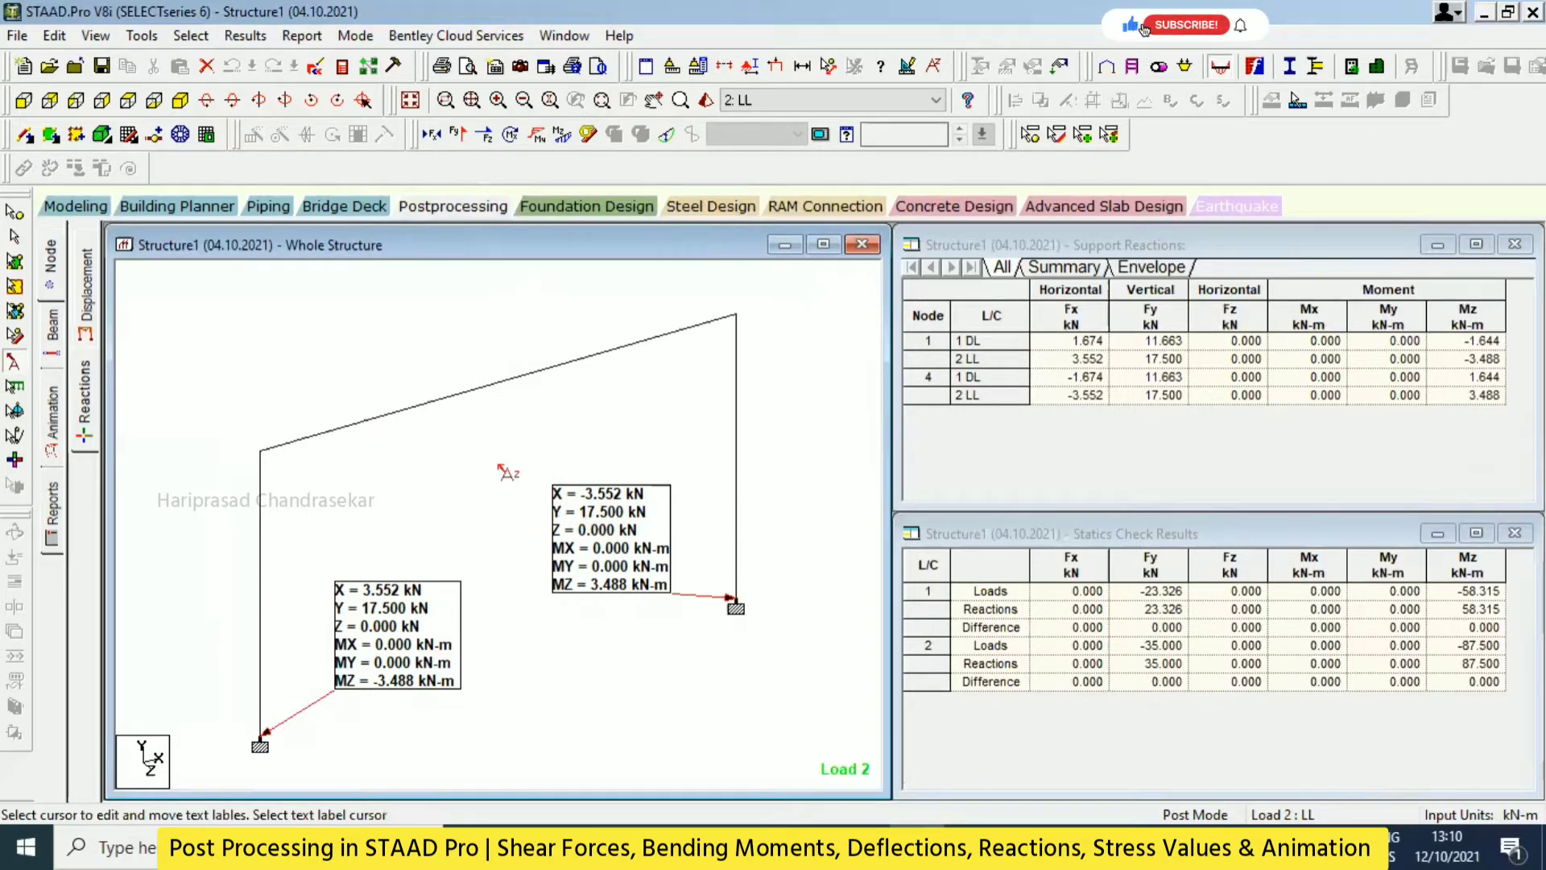
# Return to the displacement results, hide the deflected shape and display the Shear Y diagram for load case 2
pyautogui.click(93, 317)
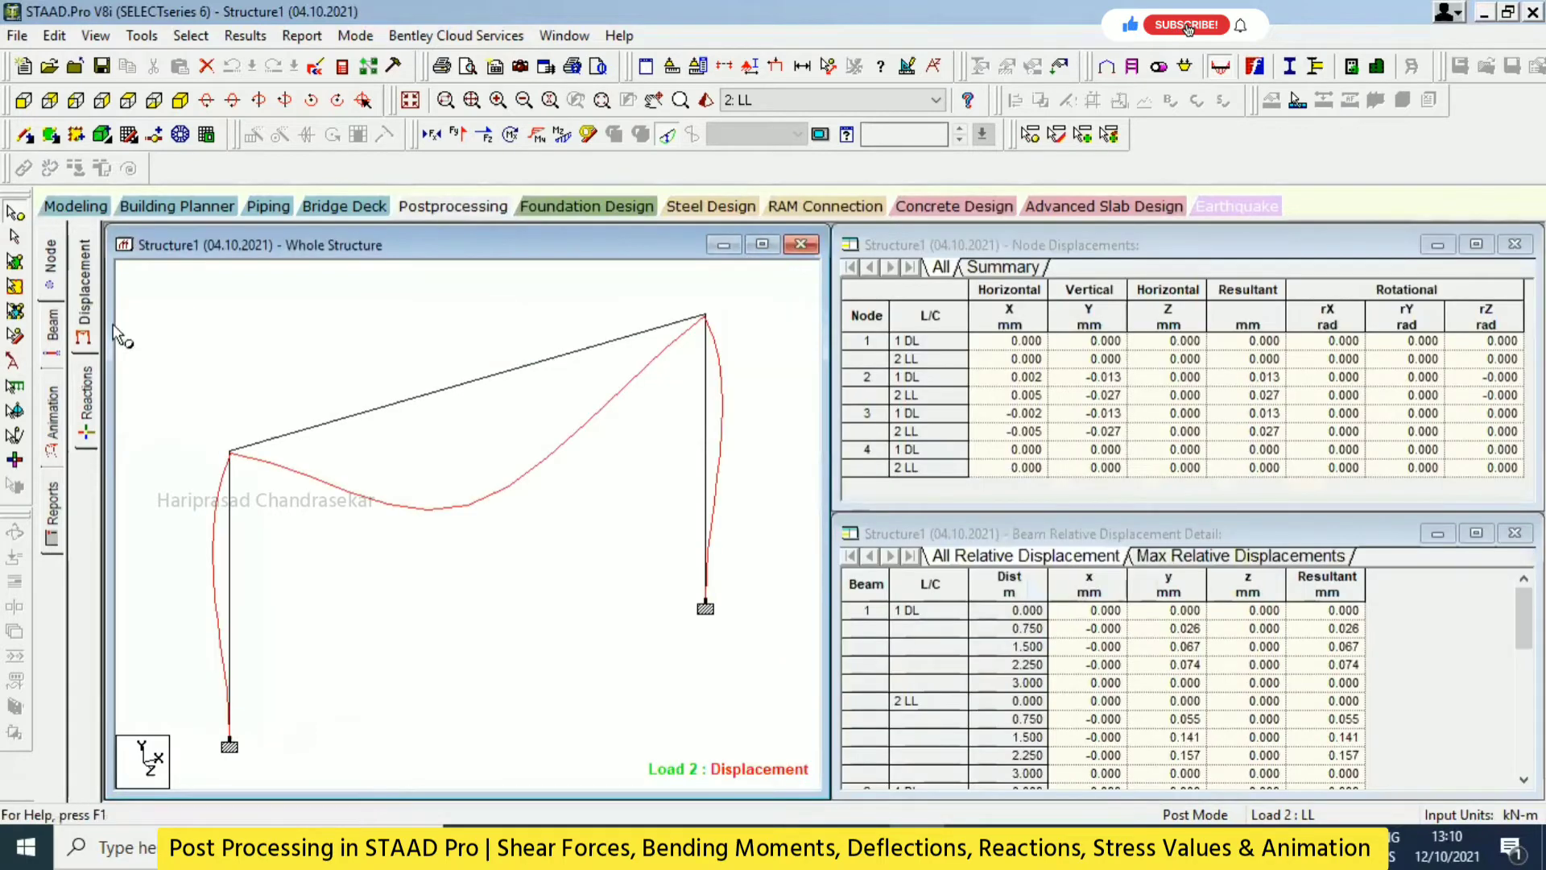
pyautogui.click(667, 136)
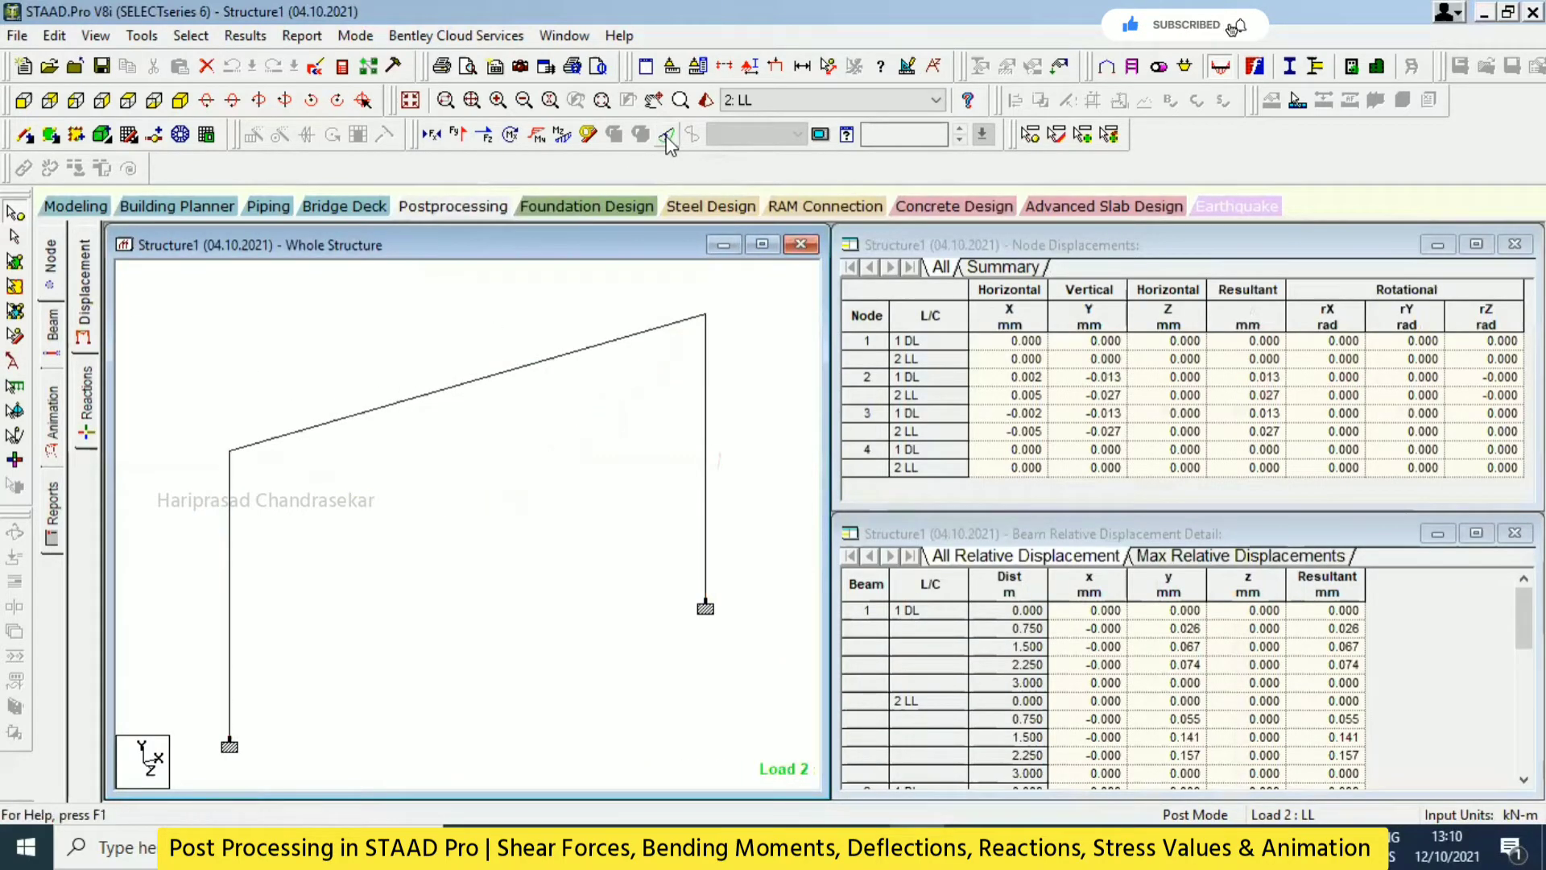
pyautogui.click(456, 135)
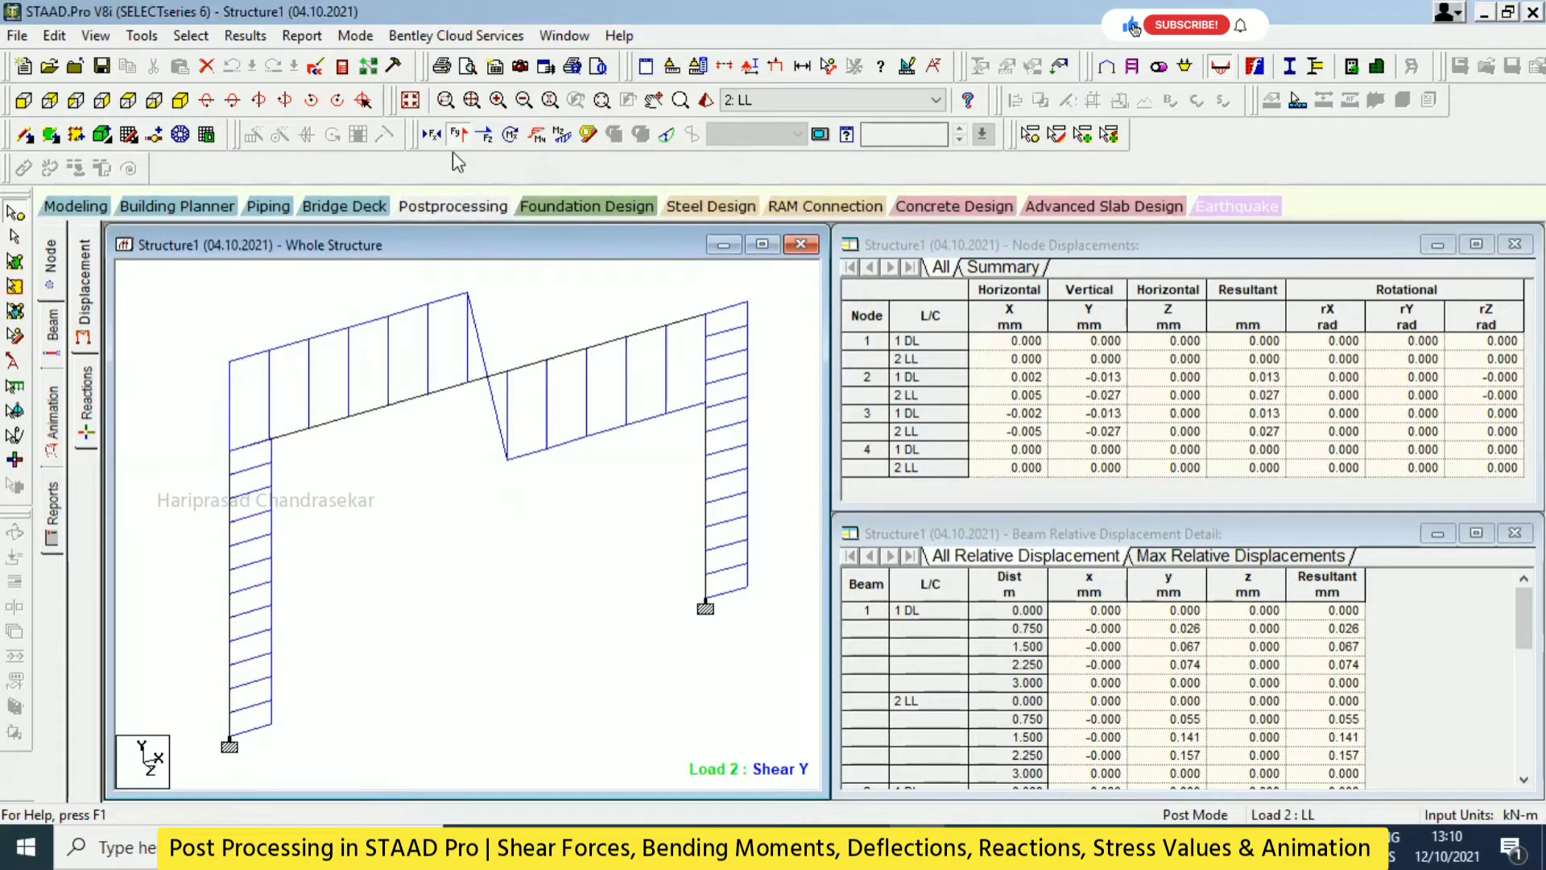
pyautogui.click(431, 137)
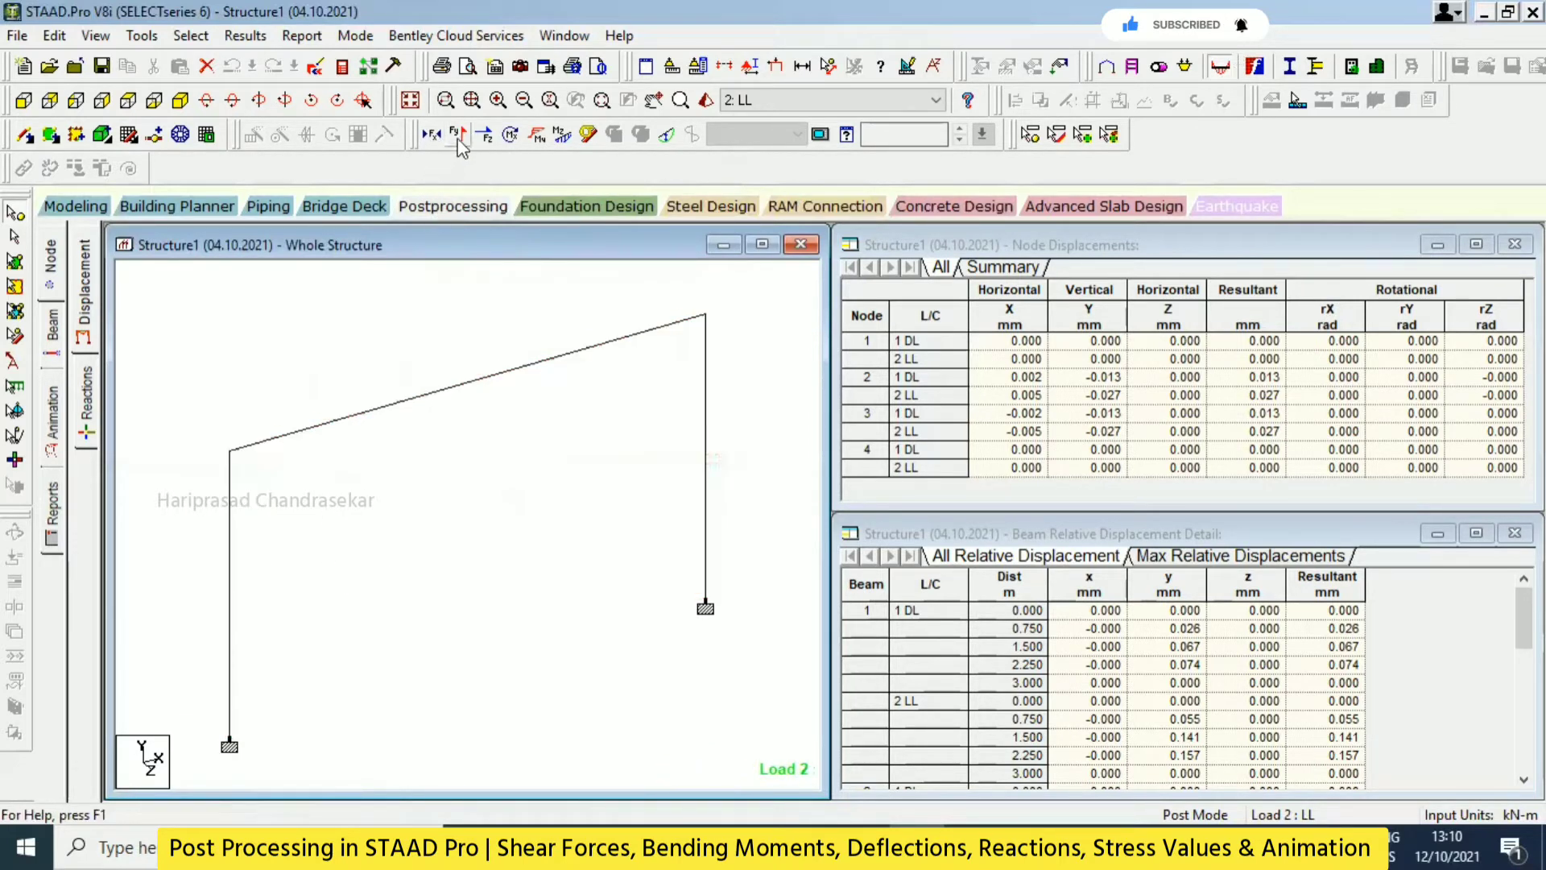
pyautogui.click(458, 135)
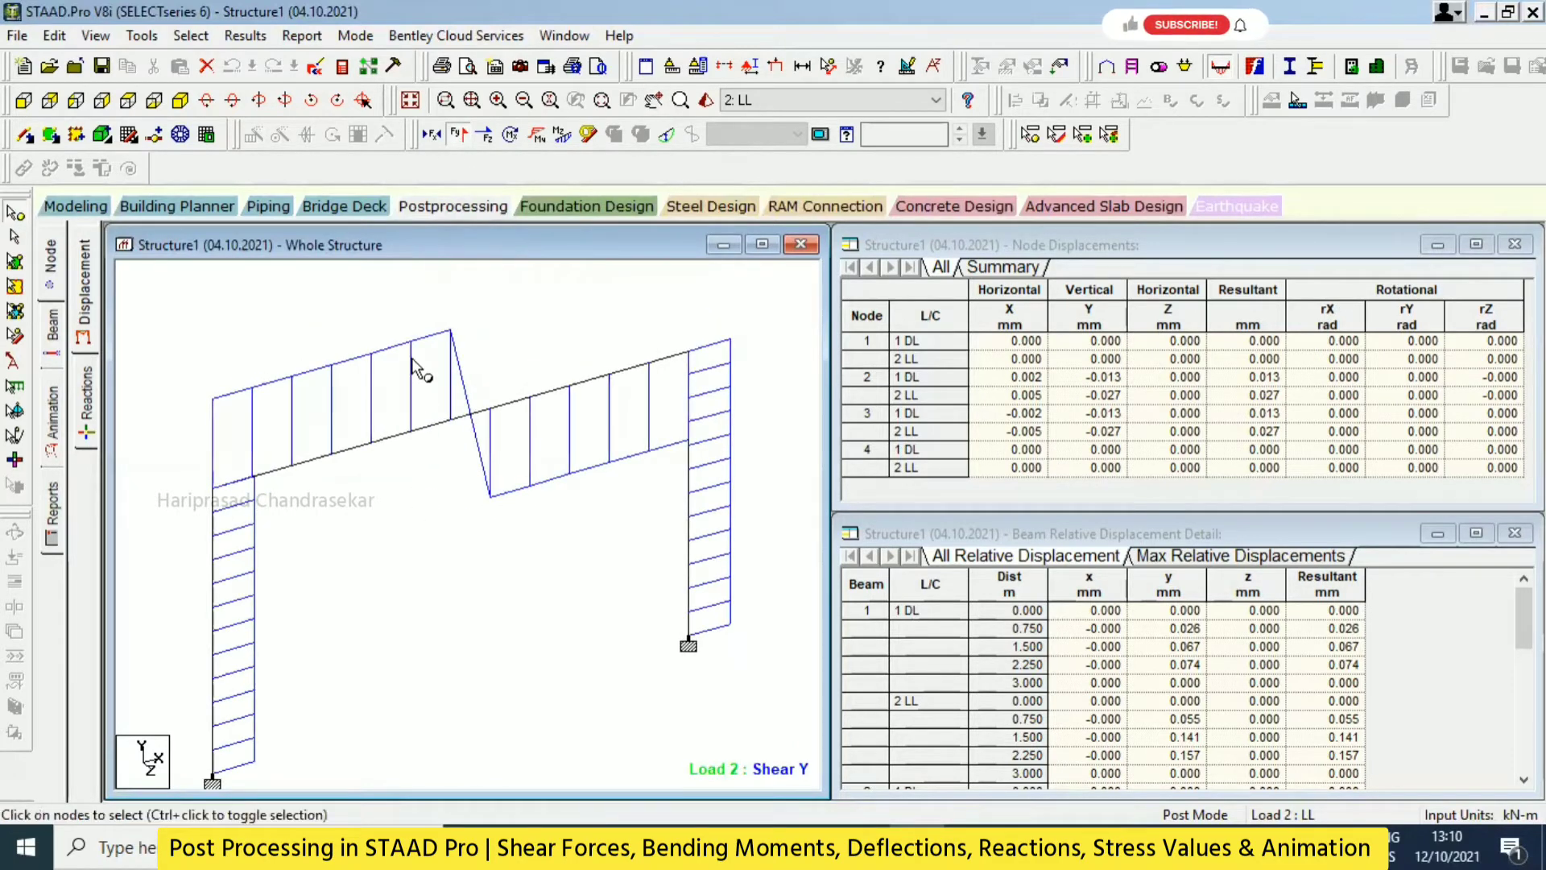
# Annotate the shear diagram on all members with the Ends, Maximum and Mid point shear values
pyautogui.click(245, 35)
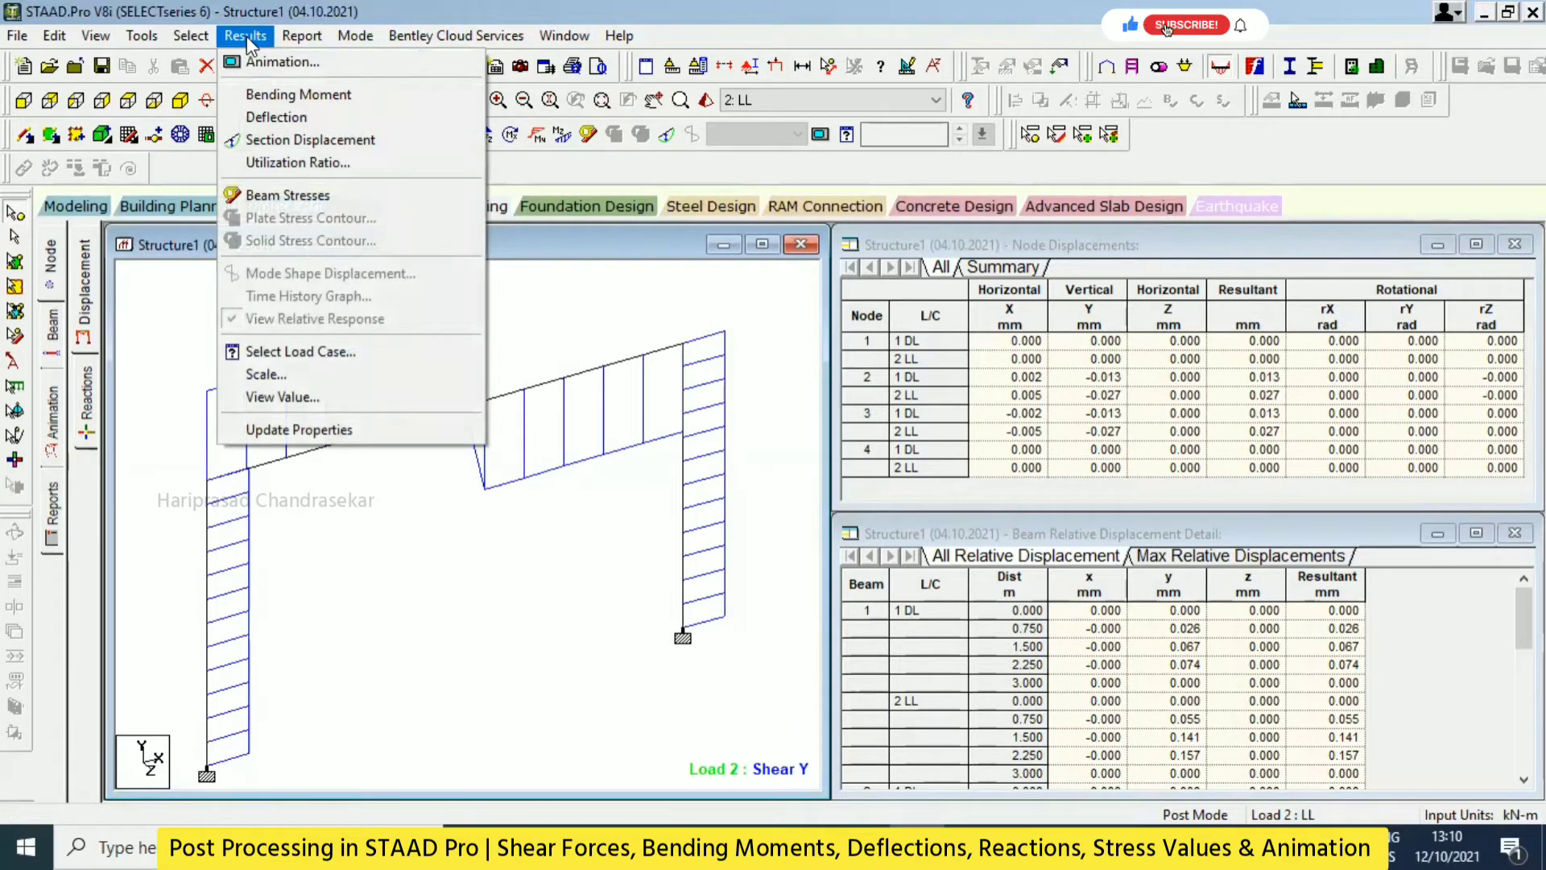
pyautogui.click(303, 397)
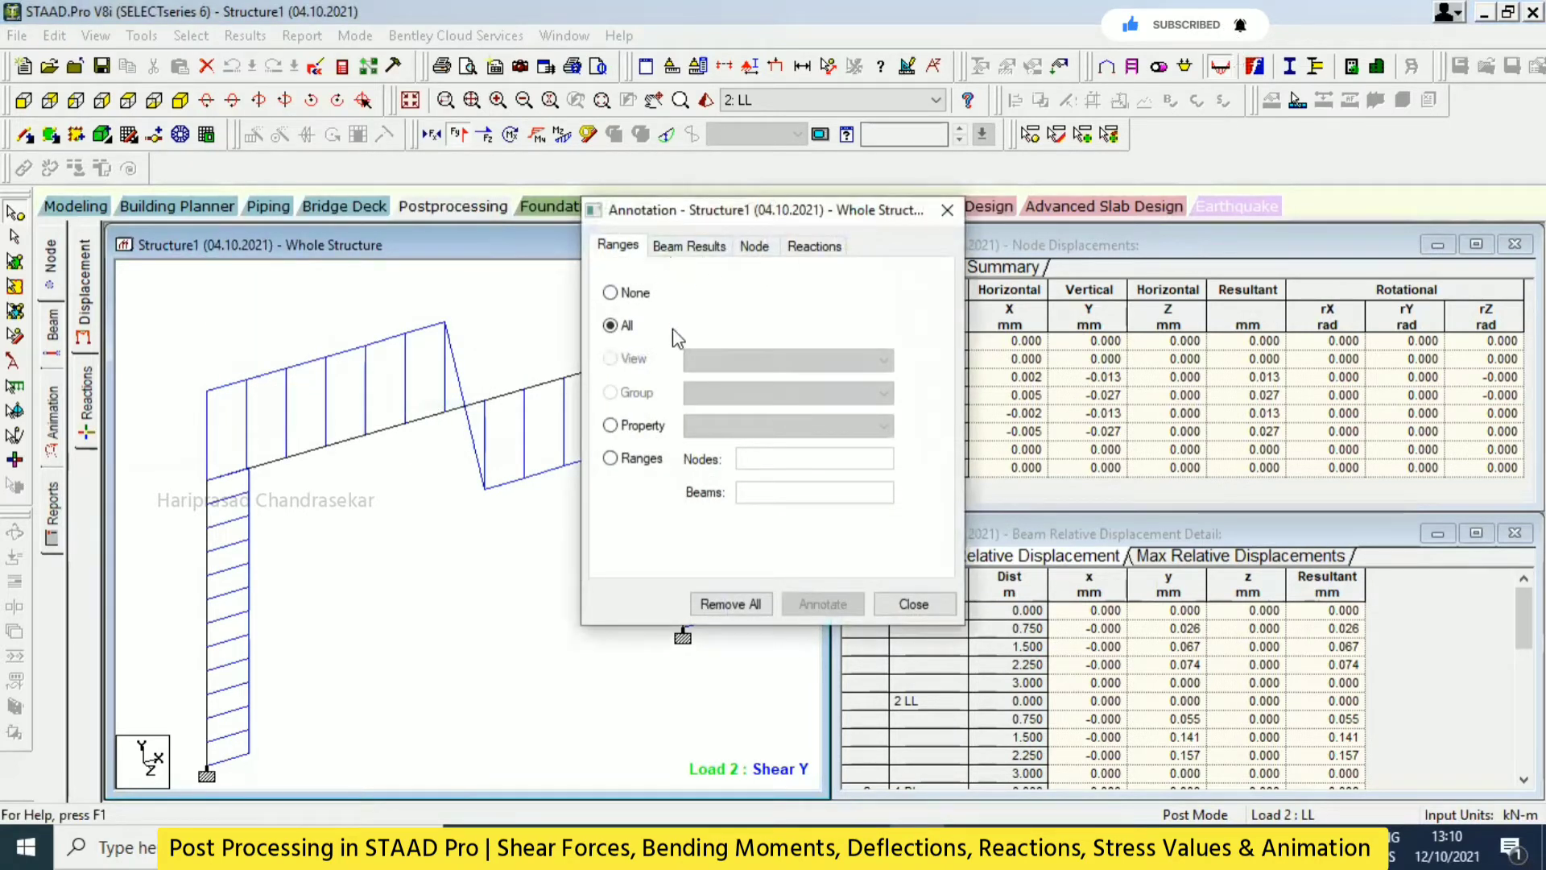
pyautogui.click(689, 246)
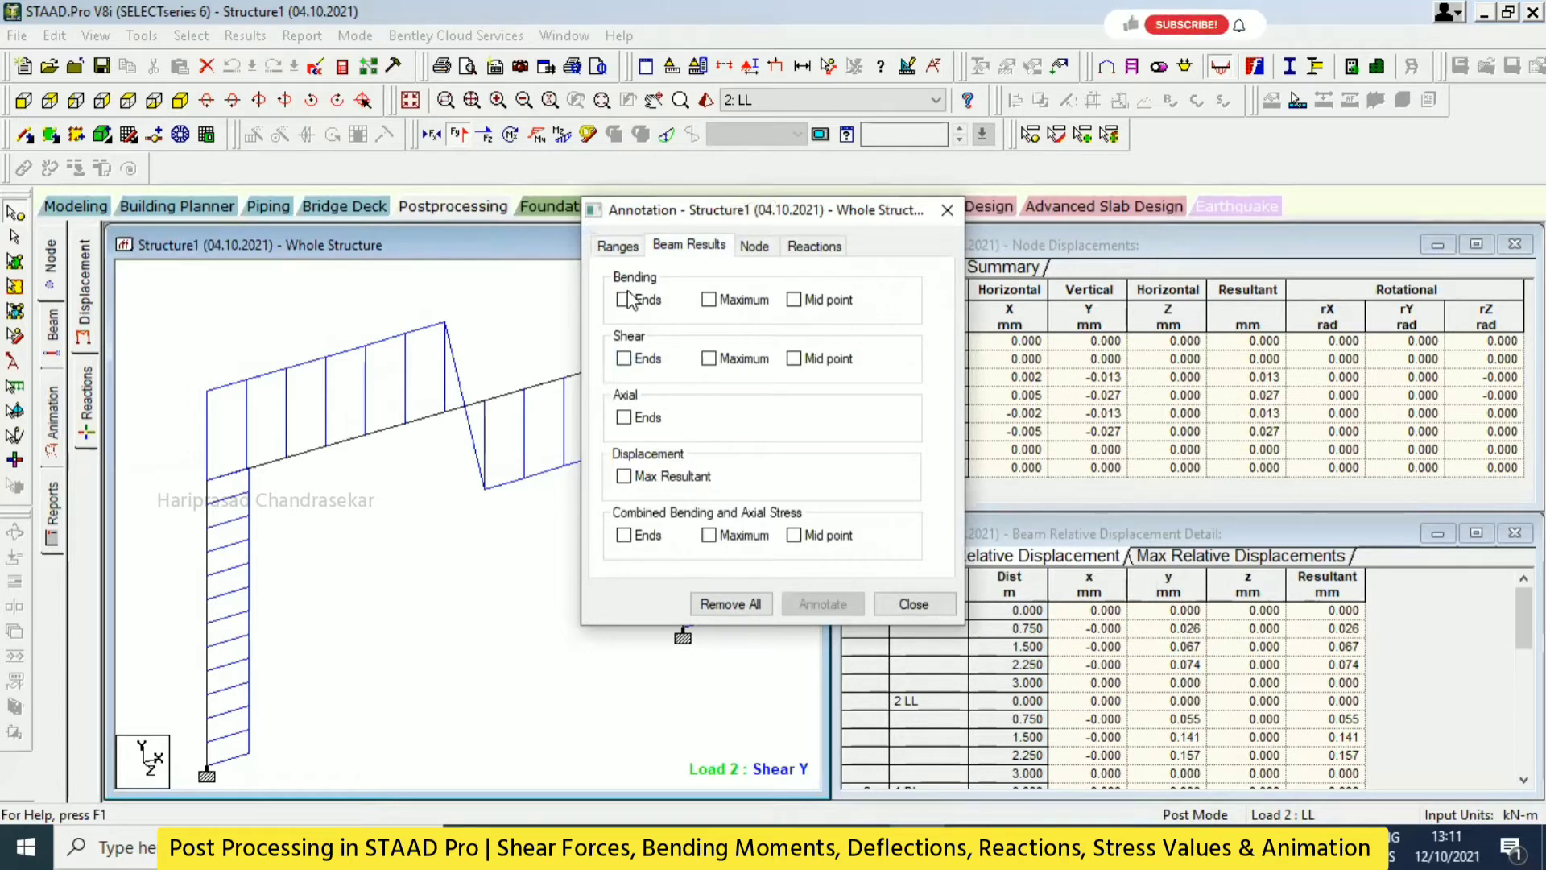
pyautogui.click(625, 359)
pyautogui.click(709, 359)
pyautogui.click(795, 359)
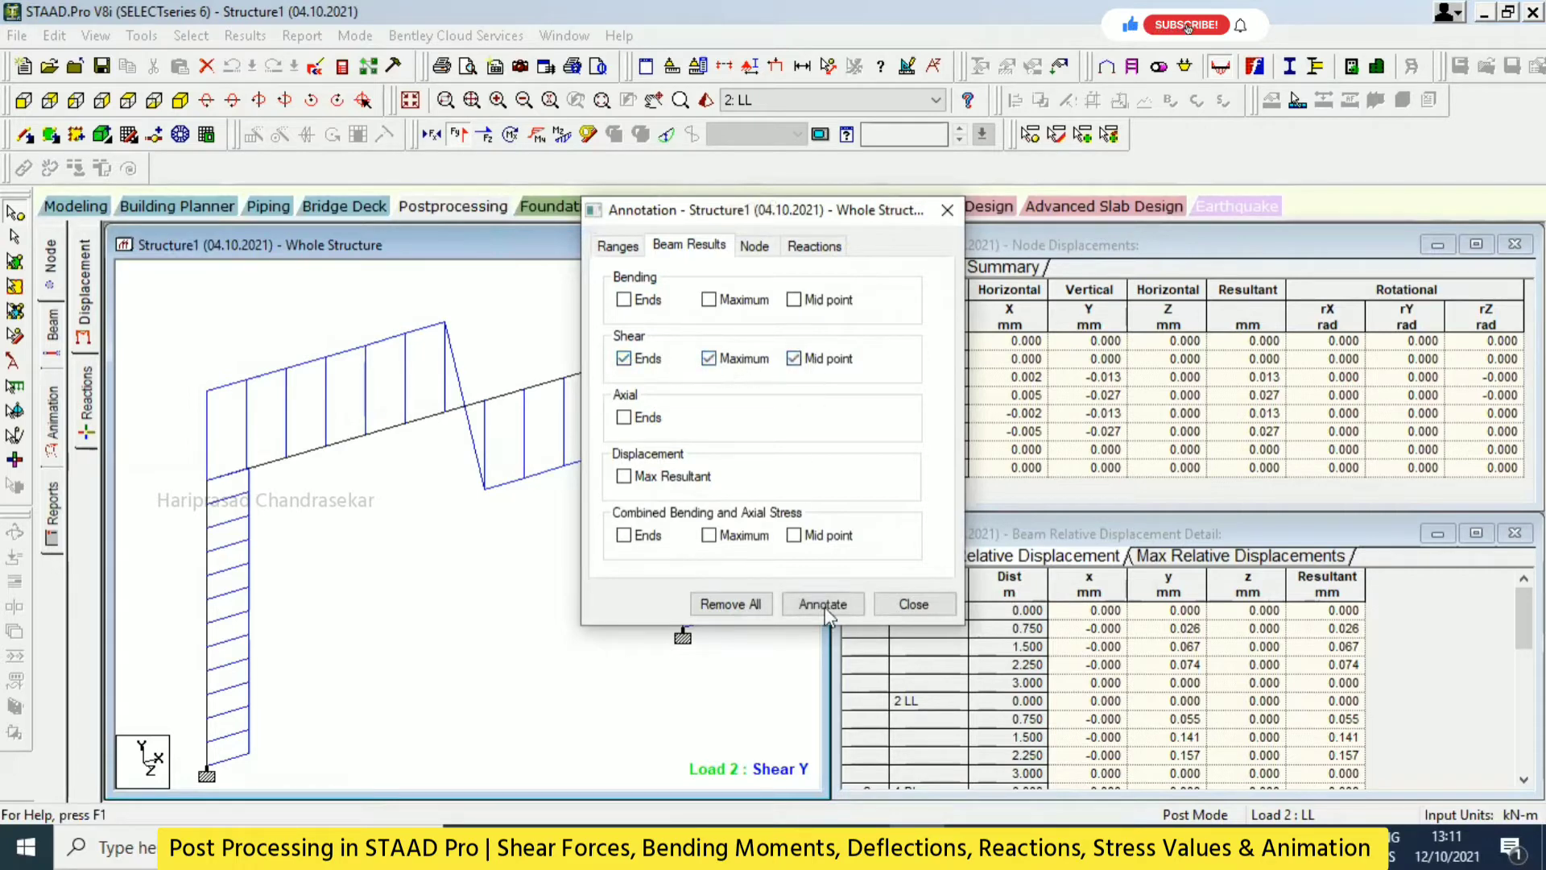
pyautogui.click(823, 605)
pyautogui.press('Escape')
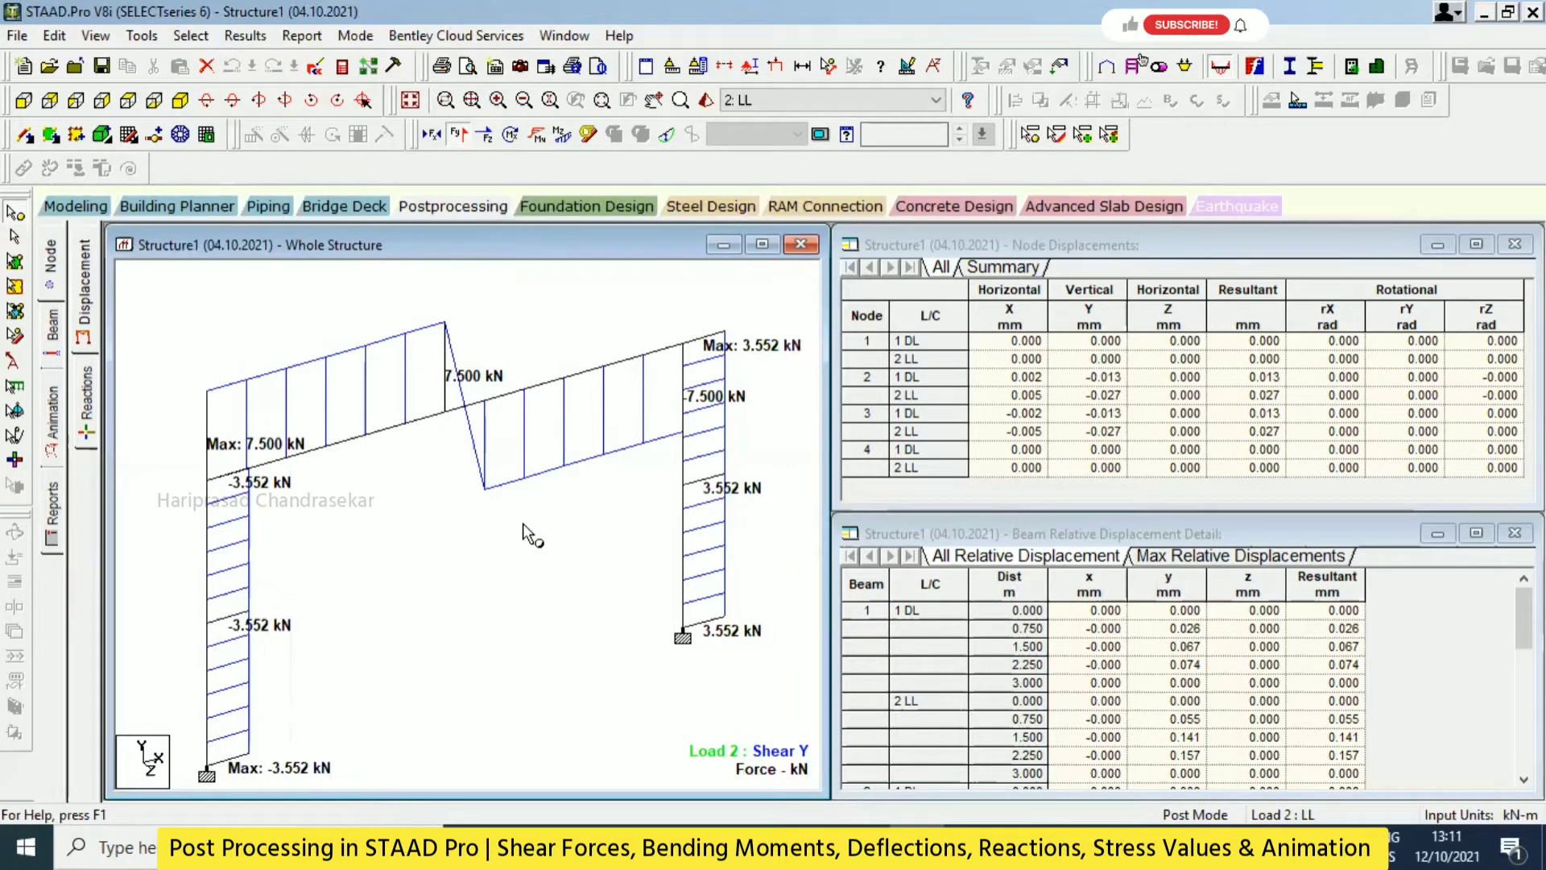
# Hide the shear diagram, check the Bending Y and Torsion diagrams, and display the Bending Z diagram for load case 2
pyautogui.click(458, 134)
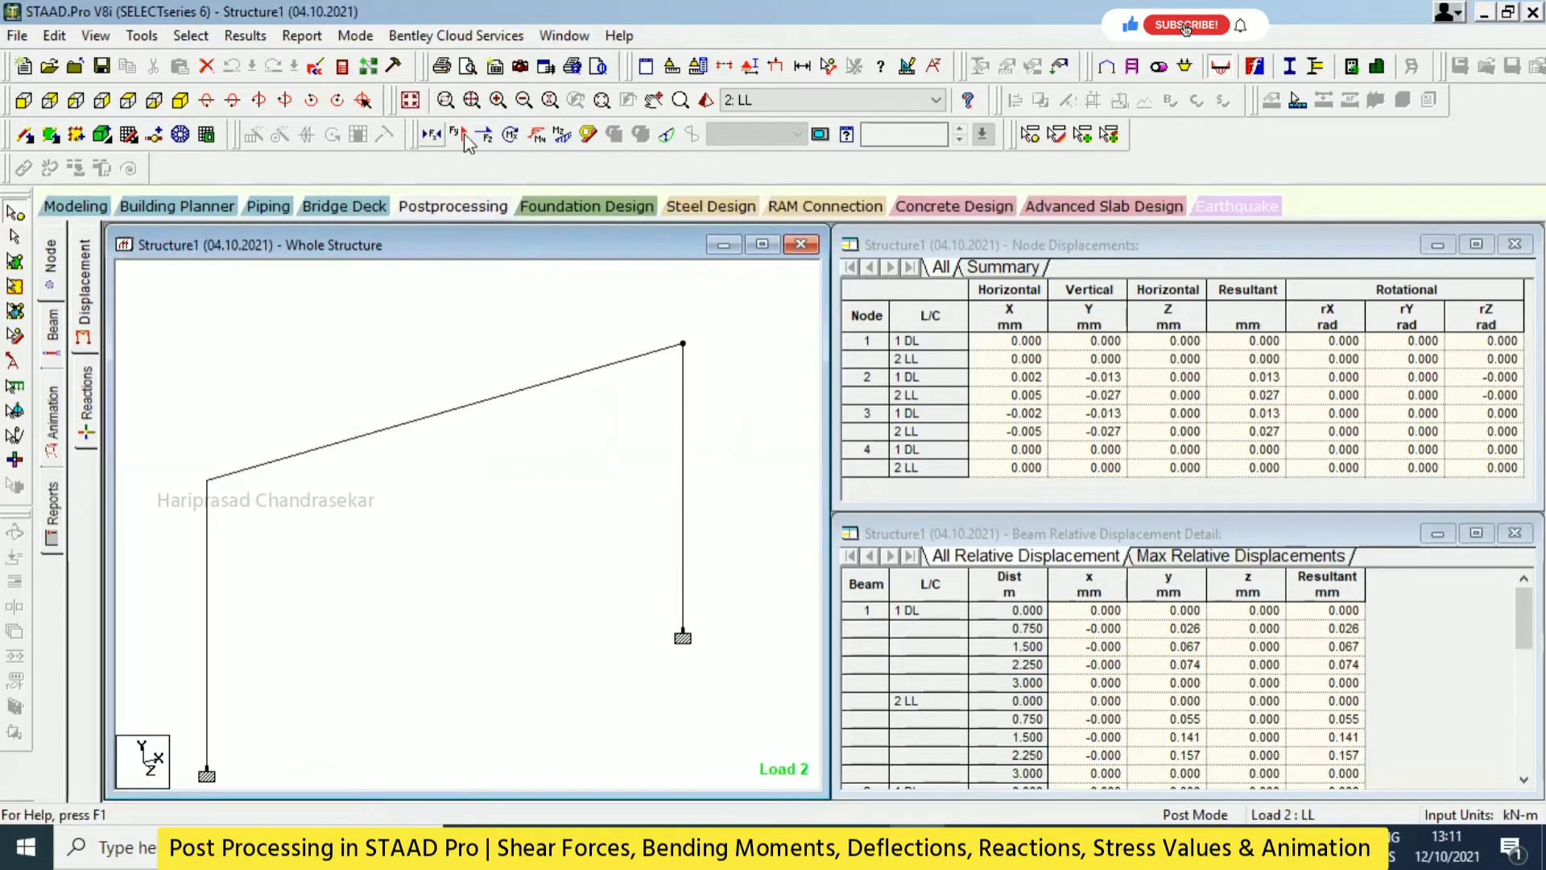
pyautogui.click(537, 136)
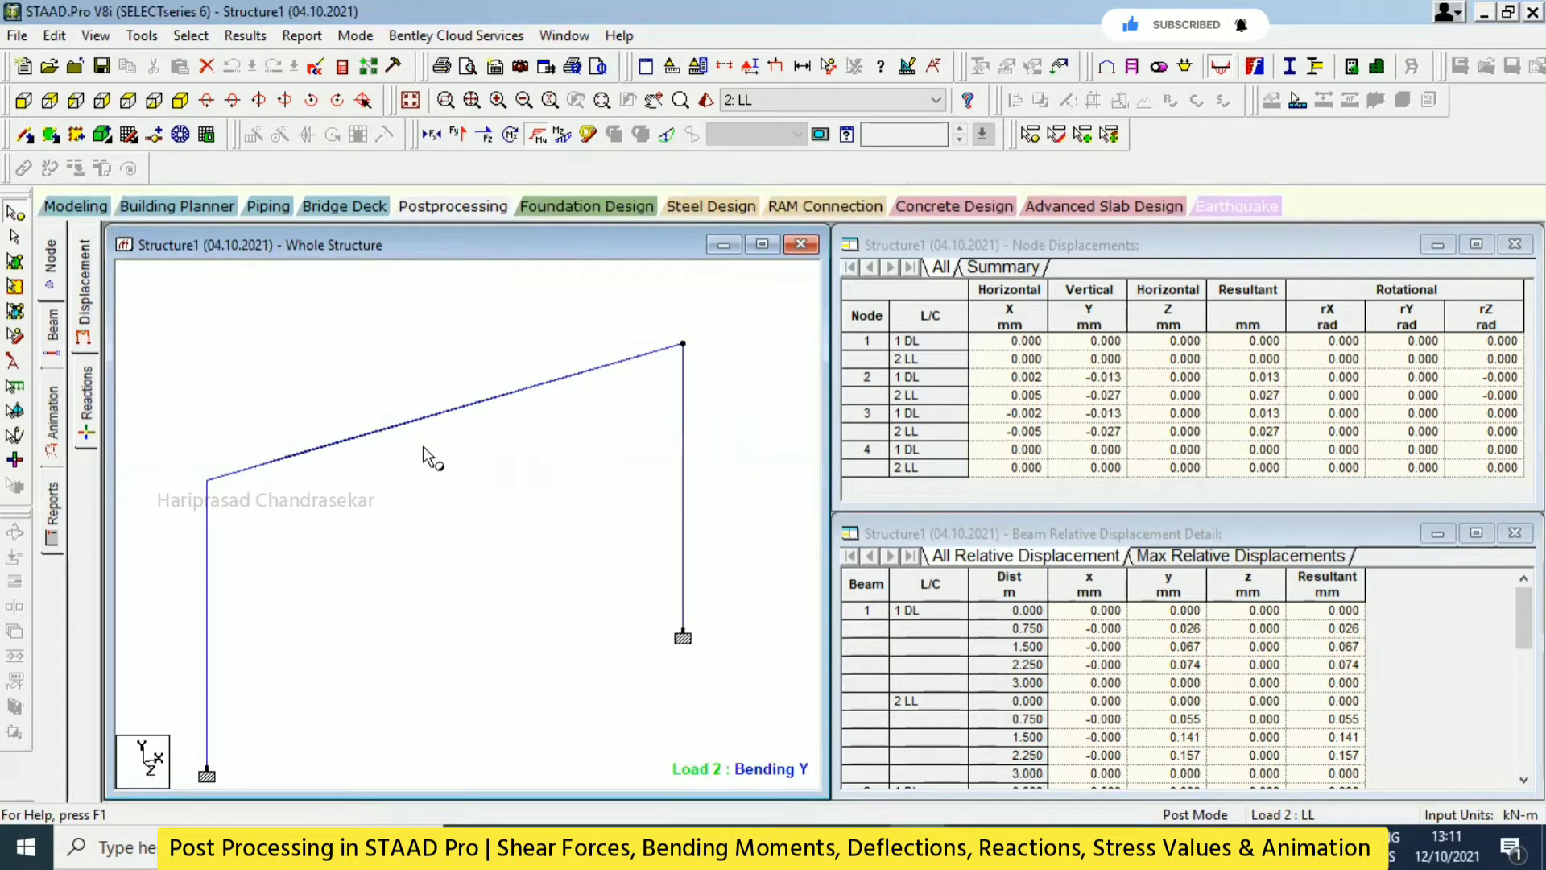
pyautogui.click(511, 136)
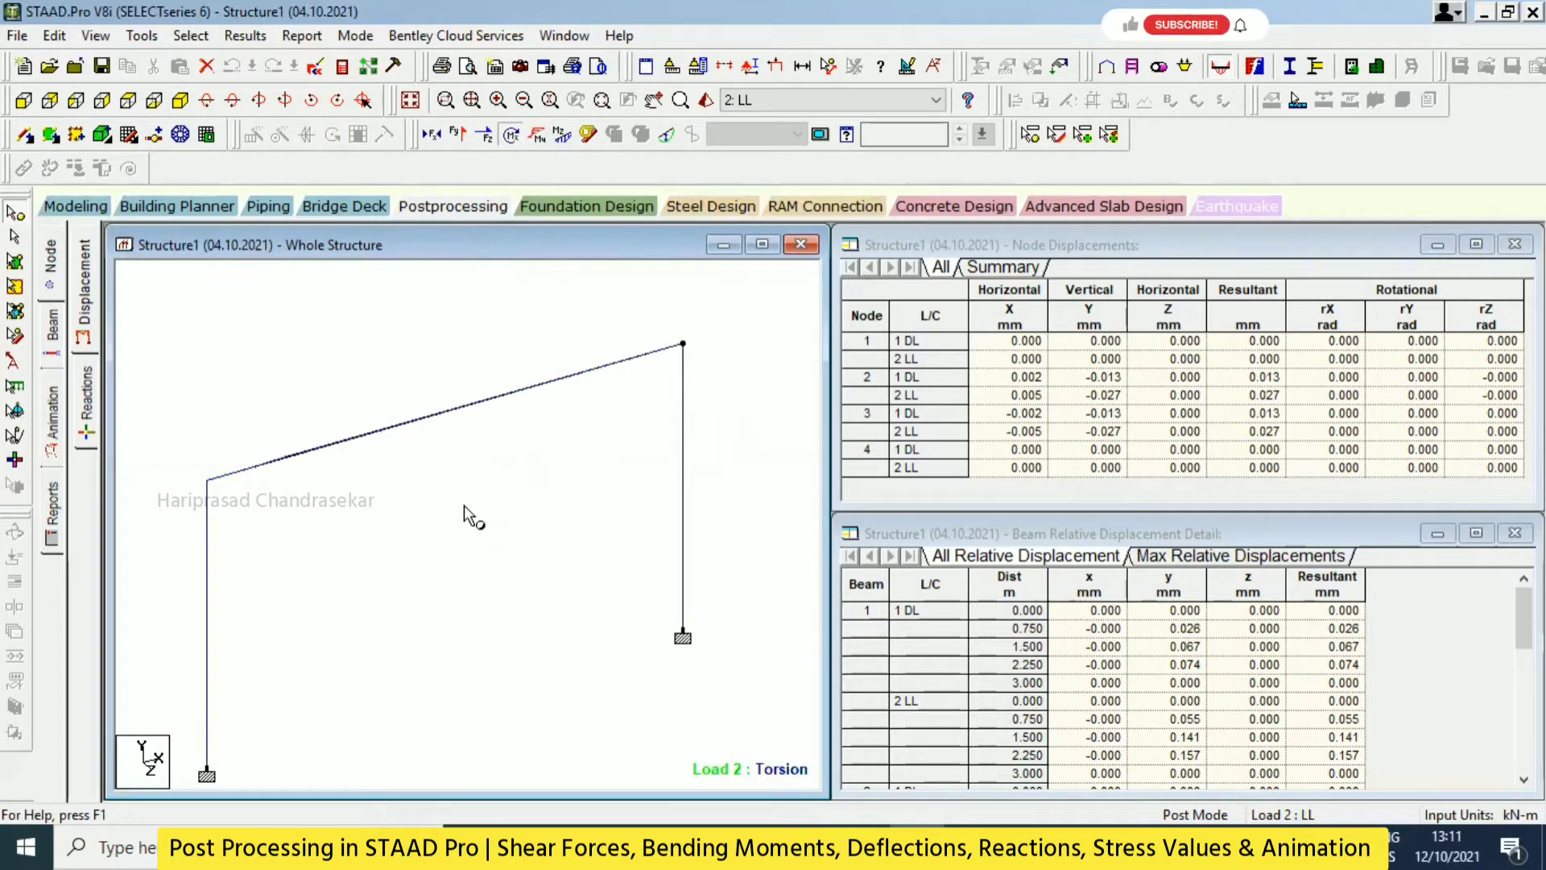
pyautogui.click(512, 137)
pyautogui.click(564, 137)
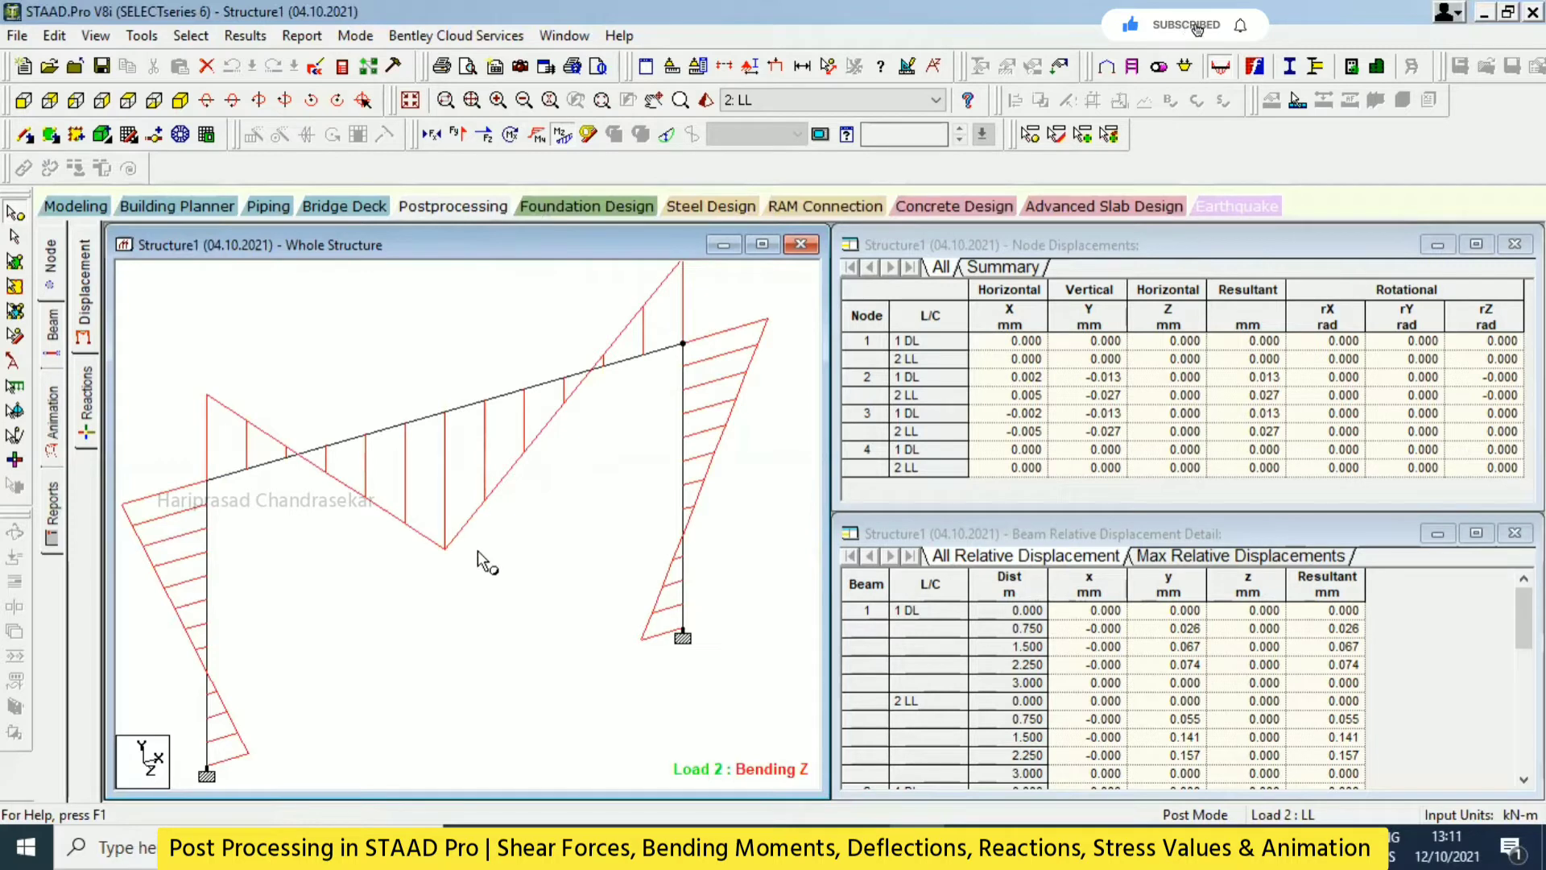
pyautogui.moveTo(477, 500); pyautogui.dragTo(441, 399, button='middle')
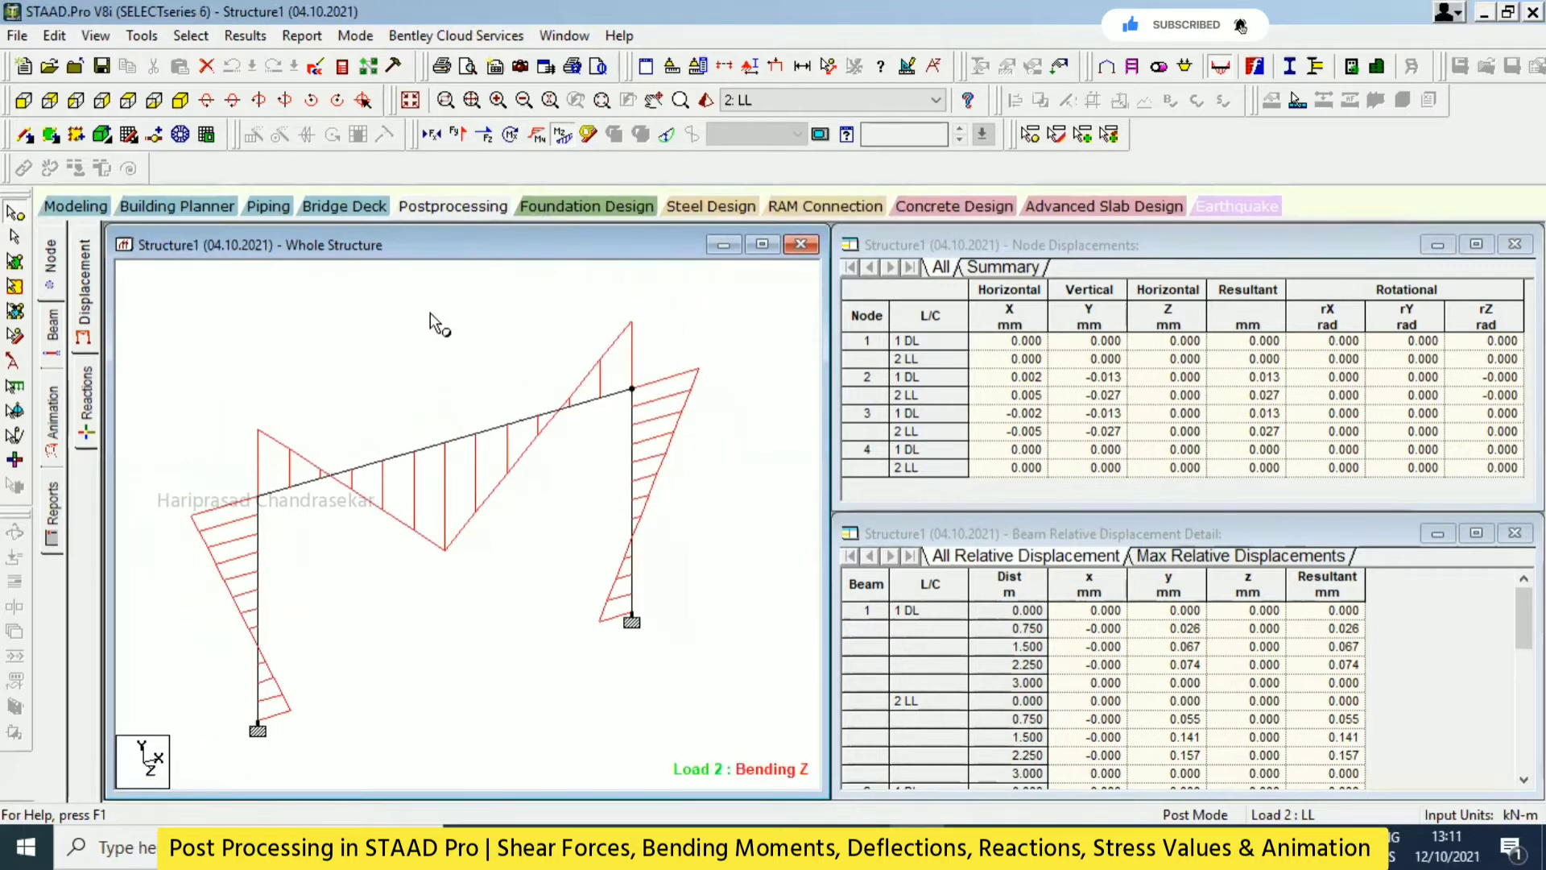
# Annotate the Bending Z diagram on all members with the Ends, Maximum and Mid point bending values instead of the shear values
pyautogui.click(306, 37)
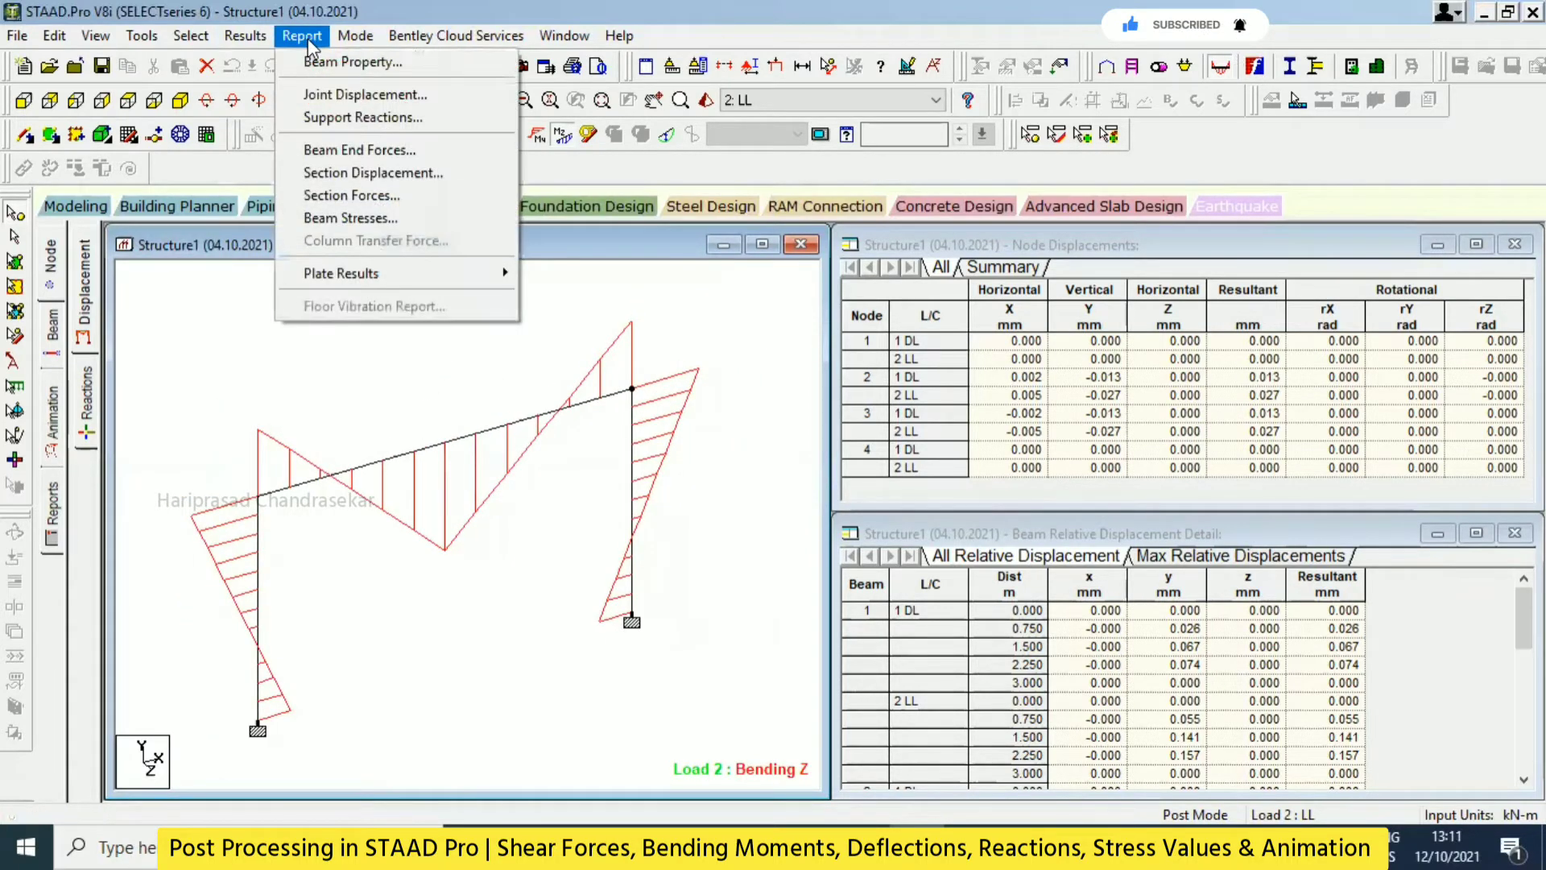
pyautogui.moveTo(246, 37)
pyautogui.click(282, 392)
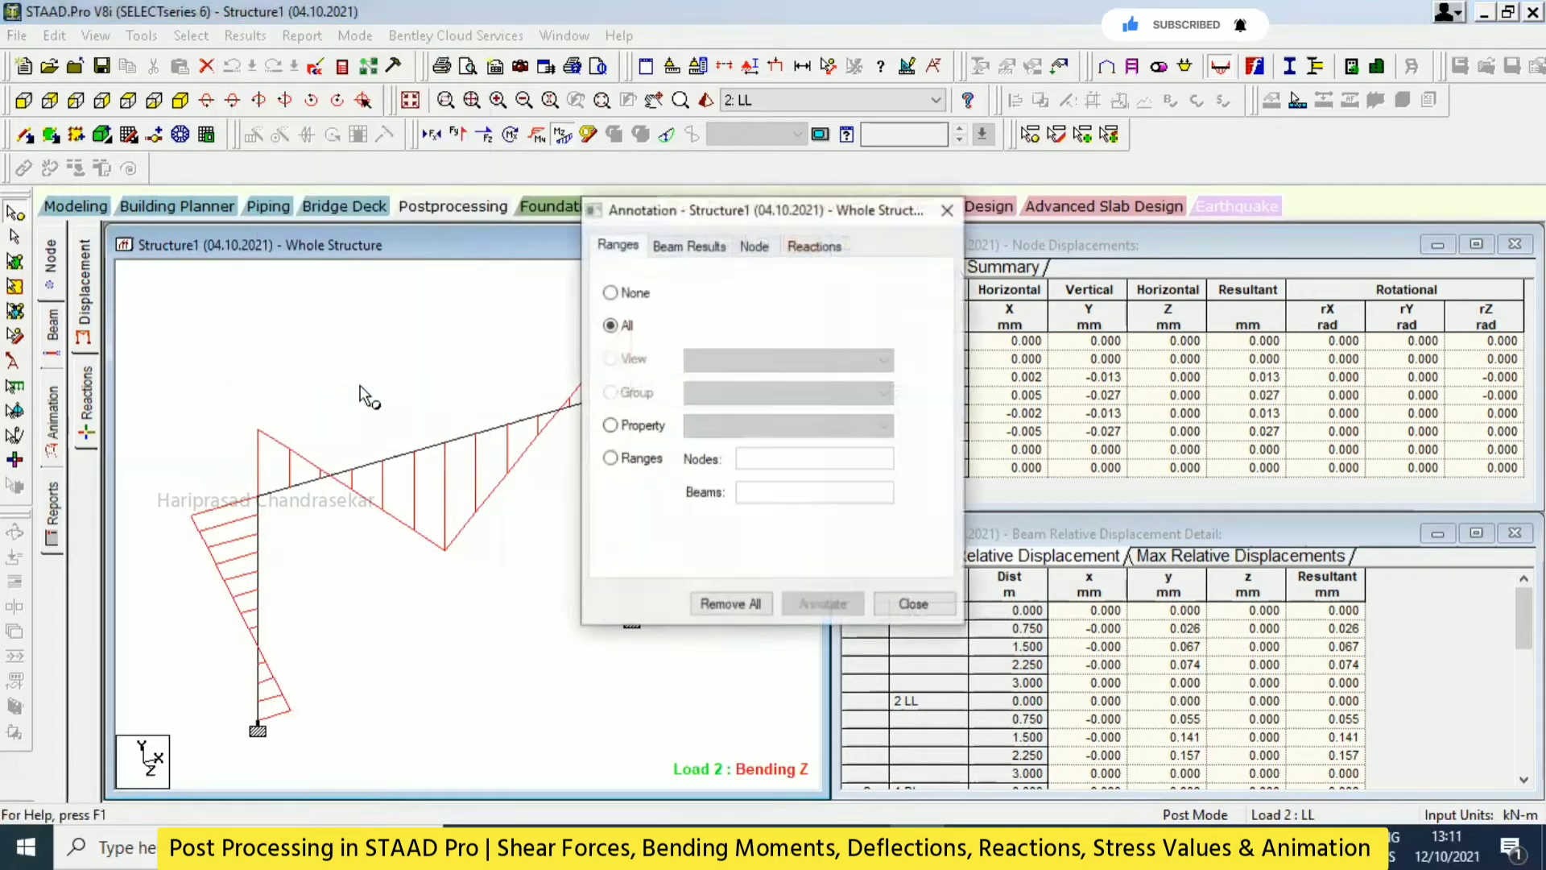
pyautogui.click(690, 246)
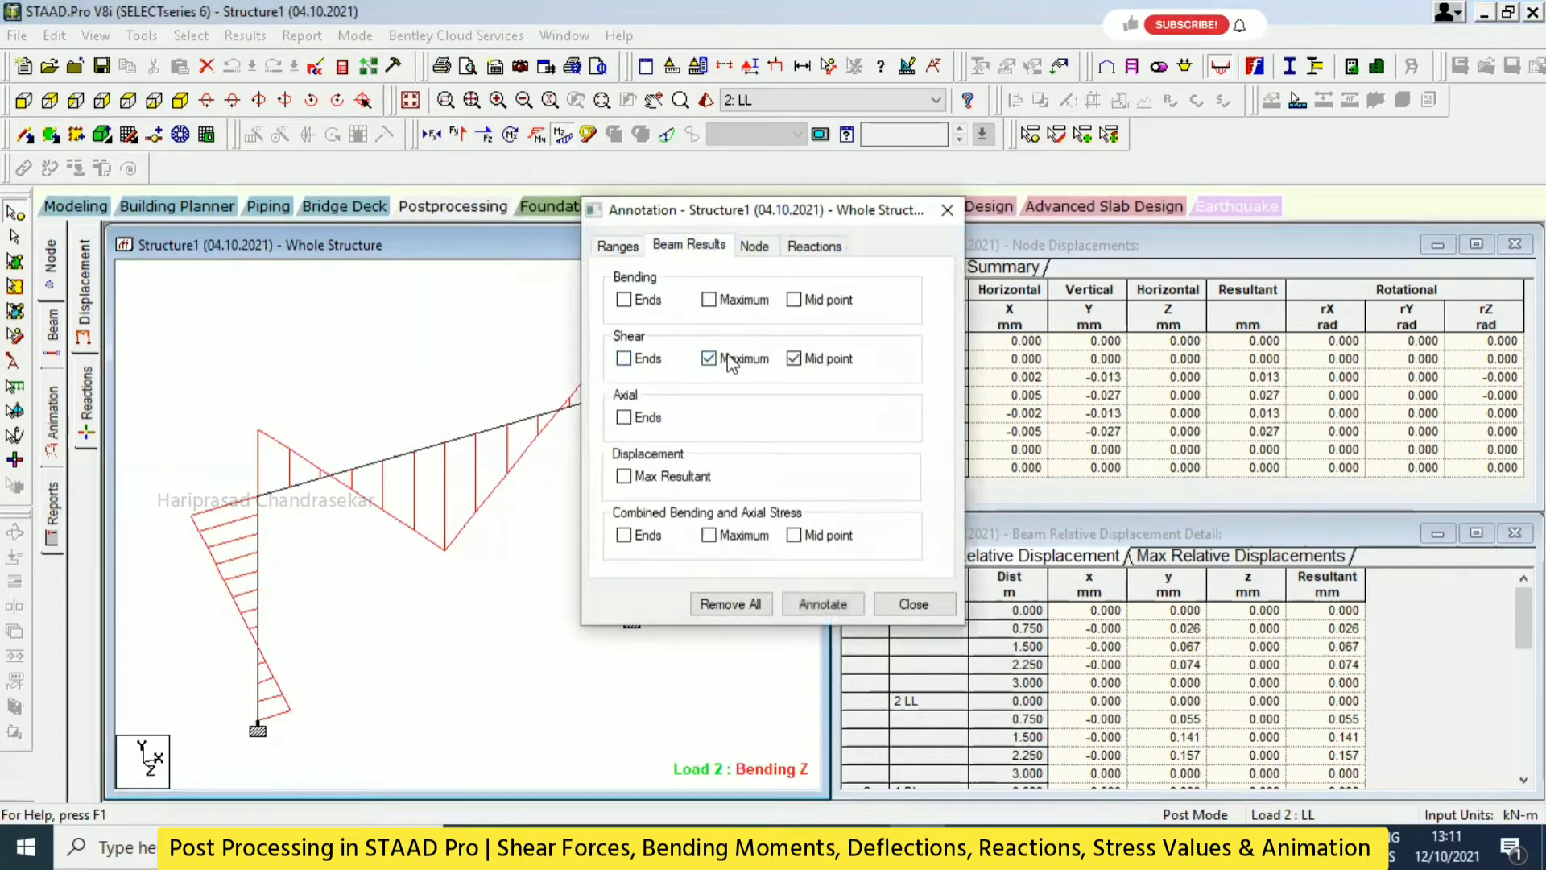
pyautogui.click(707, 299)
pyautogui.click(794, 299)
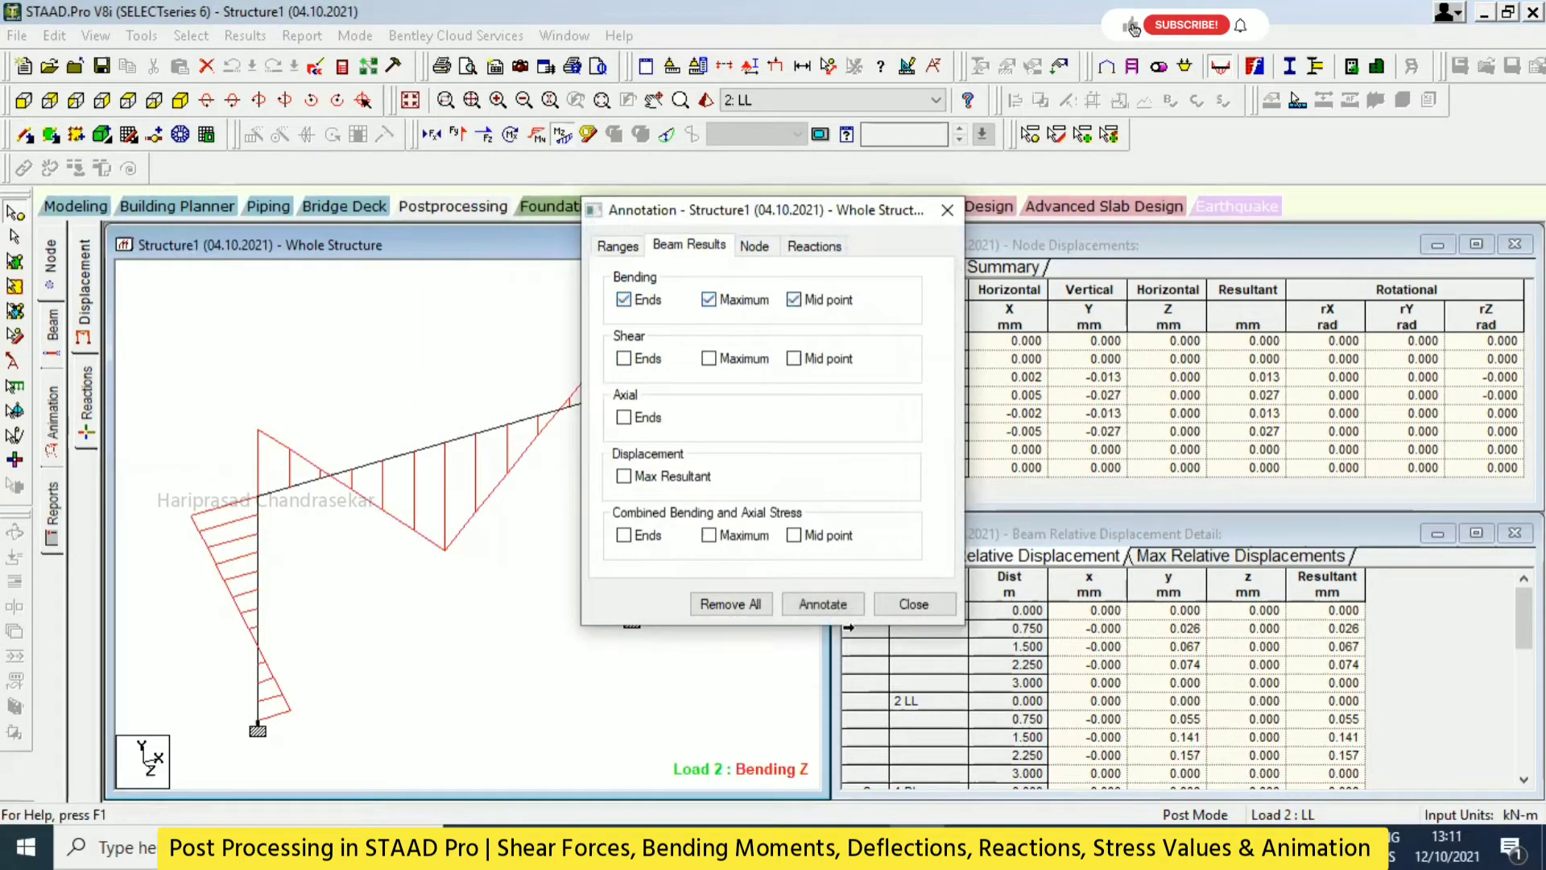
pyautogui.click(833, 610)
pyautogui.click(908, 603)
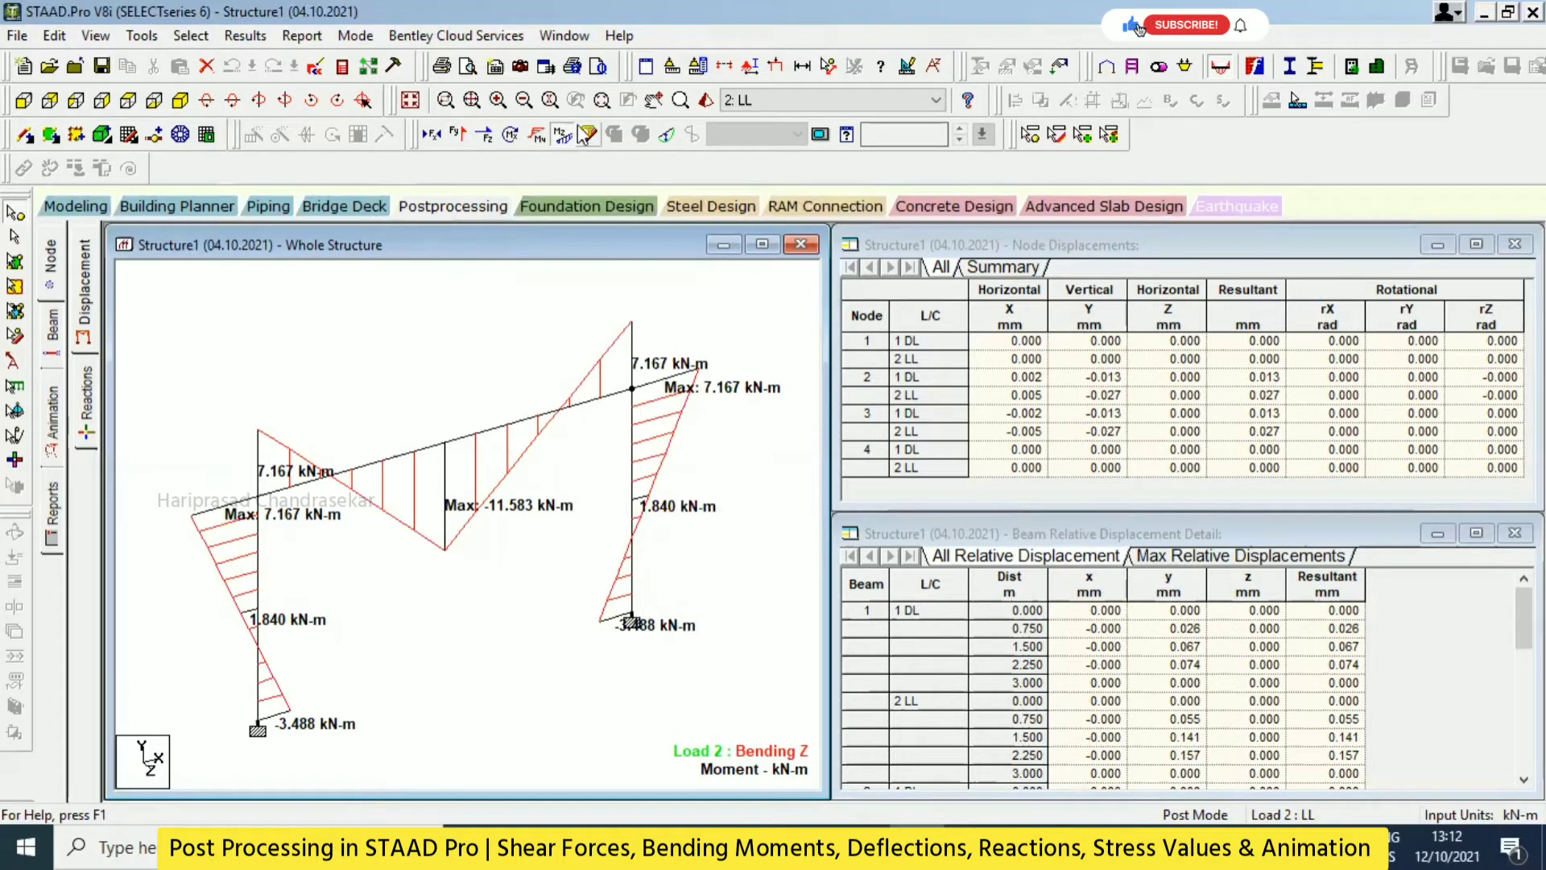
# Display the displacement diagram for load case 2 and annotate all members with the Max Resultant displacement
pyautogui.click(667, 134)
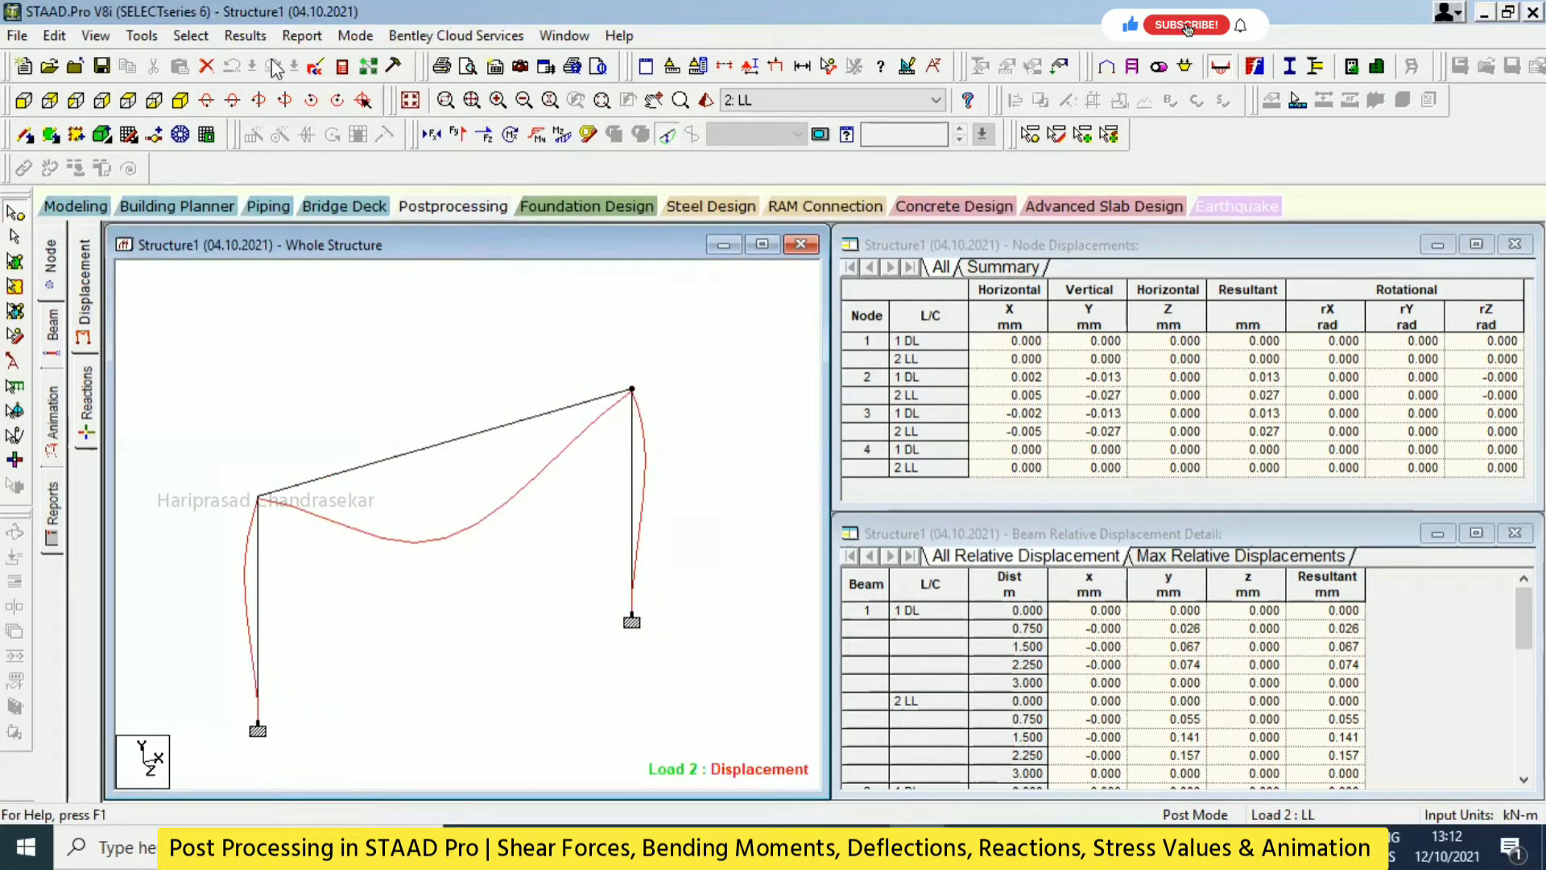
pyautogui.click(245, 36)
pyautogui.click(282, 396)
pyautogui.click(686, 250)
pyautogui.click(624, 299)
pyautogui.click(708, 300)
pyautogui.click(623, 477)
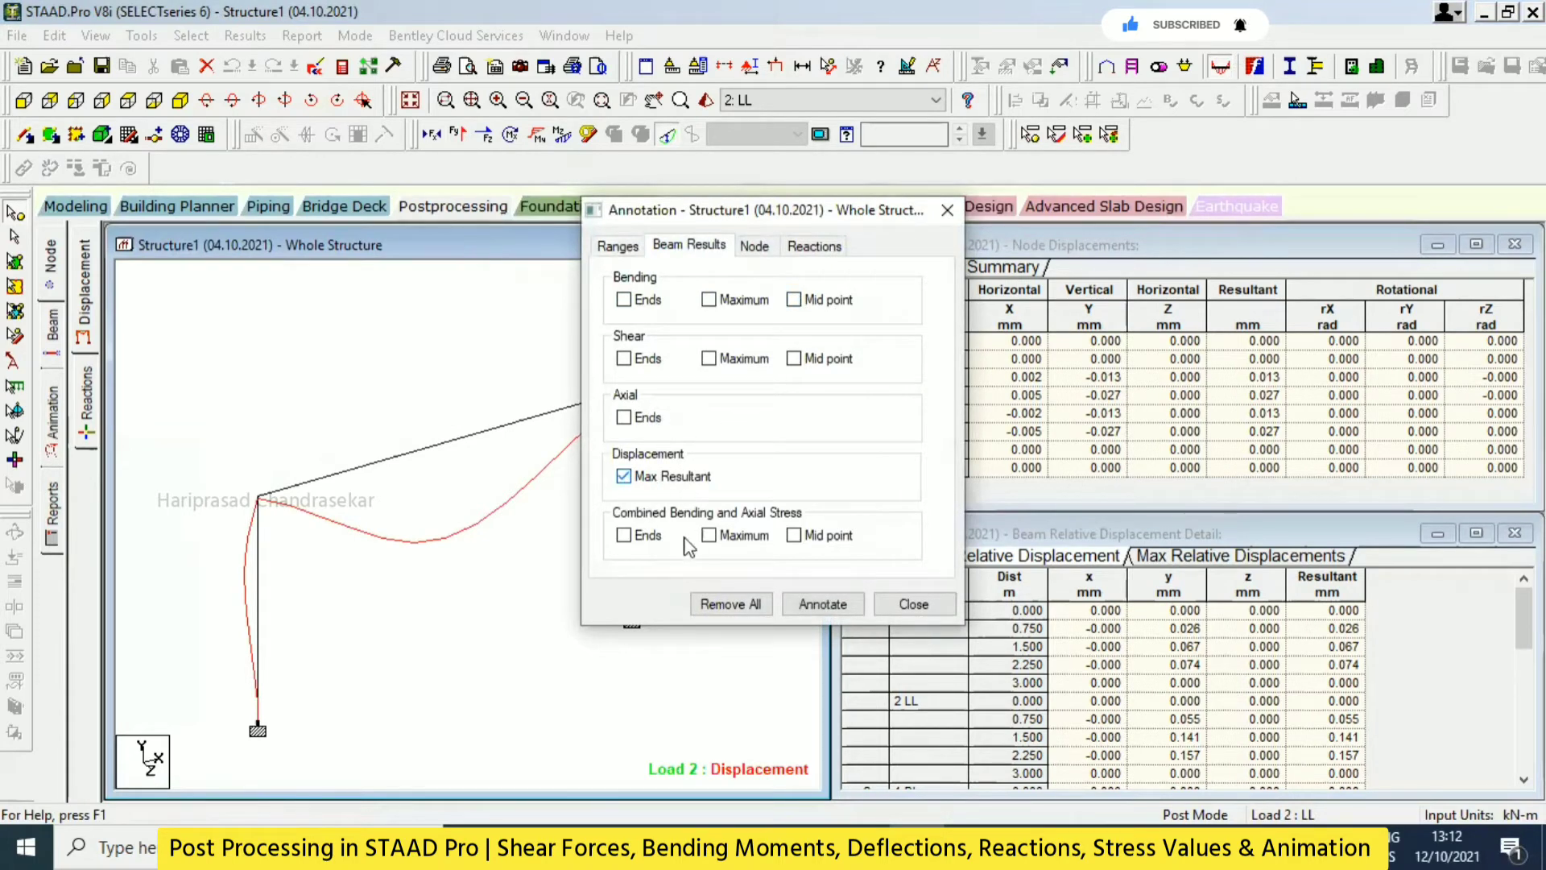
pyautogui.click(826, 612)
pyautogui.moveTo(770, 211); pyautogui.dragTo(1064, 212)
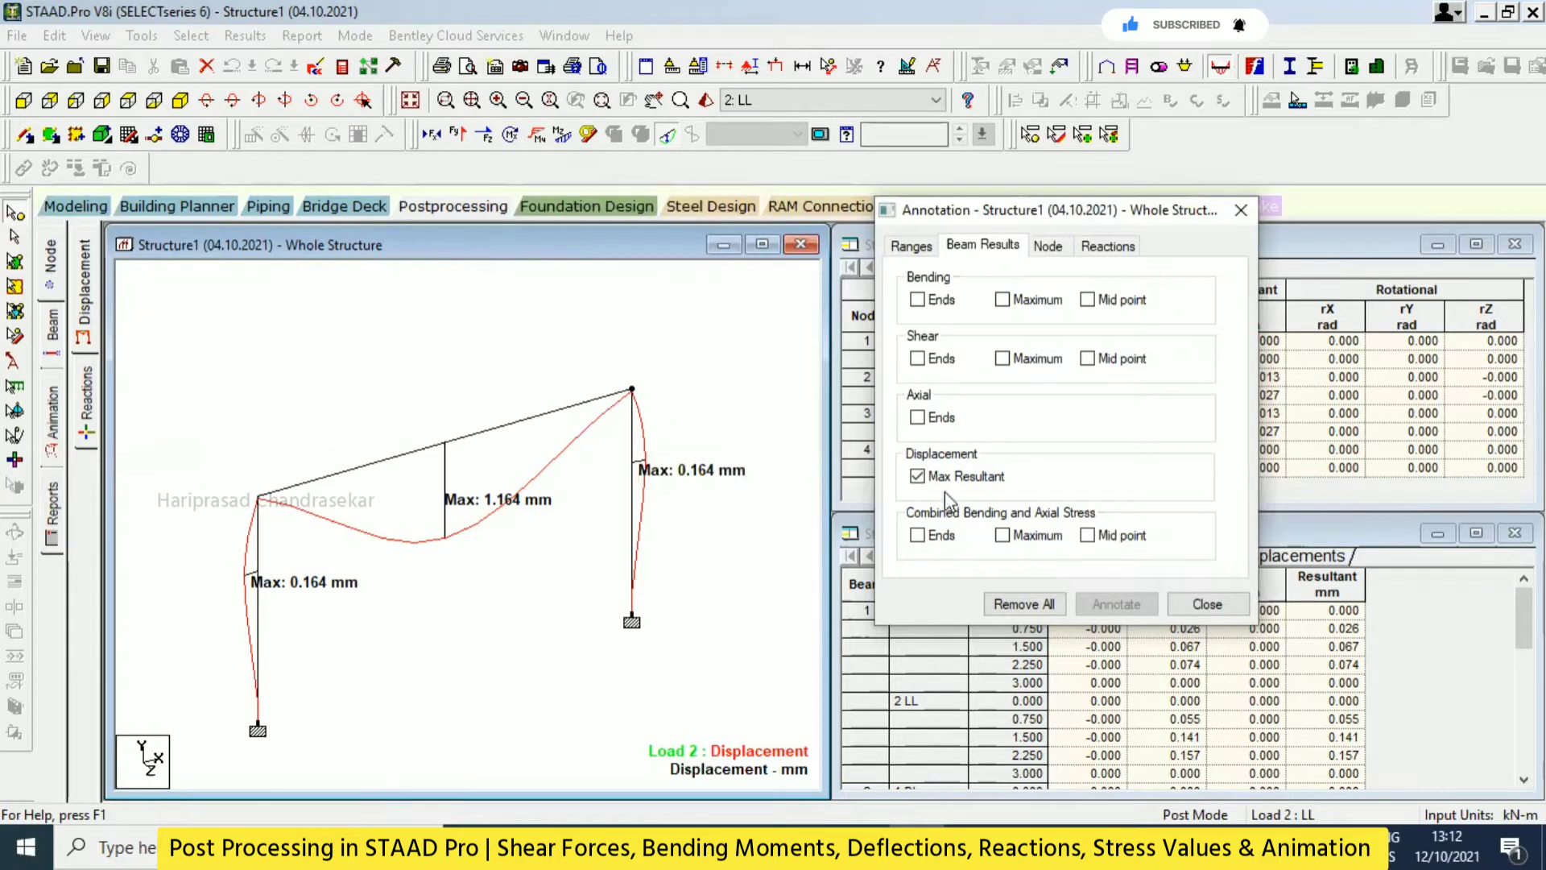
# Remove all annotations from the displacement diagram and finish annotating
pyautogui.click(1020, 603)
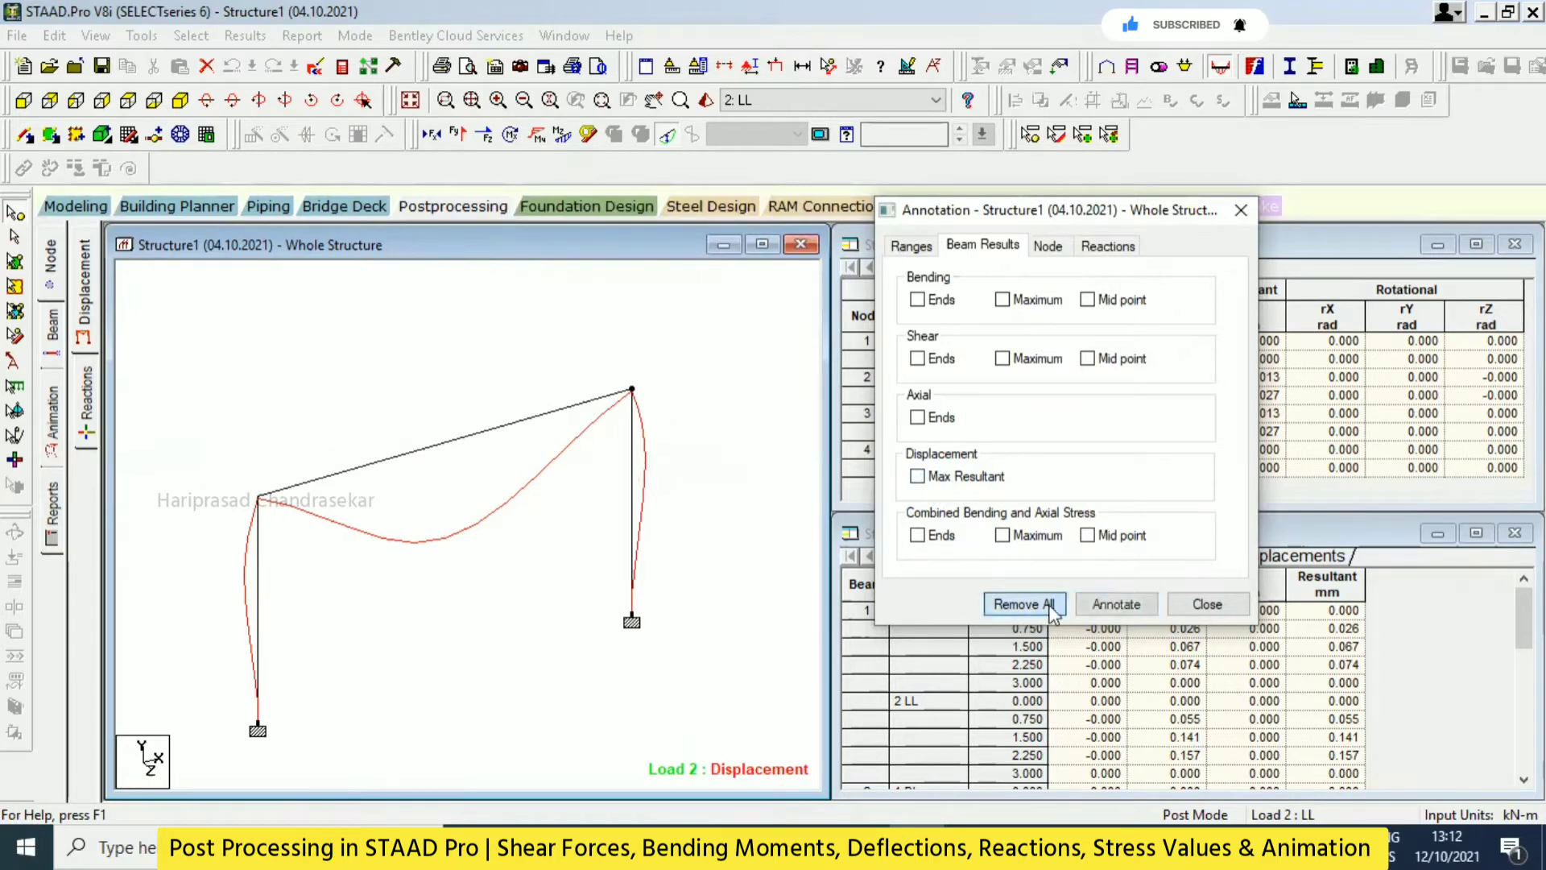
pyautogui.click(1207, 604)
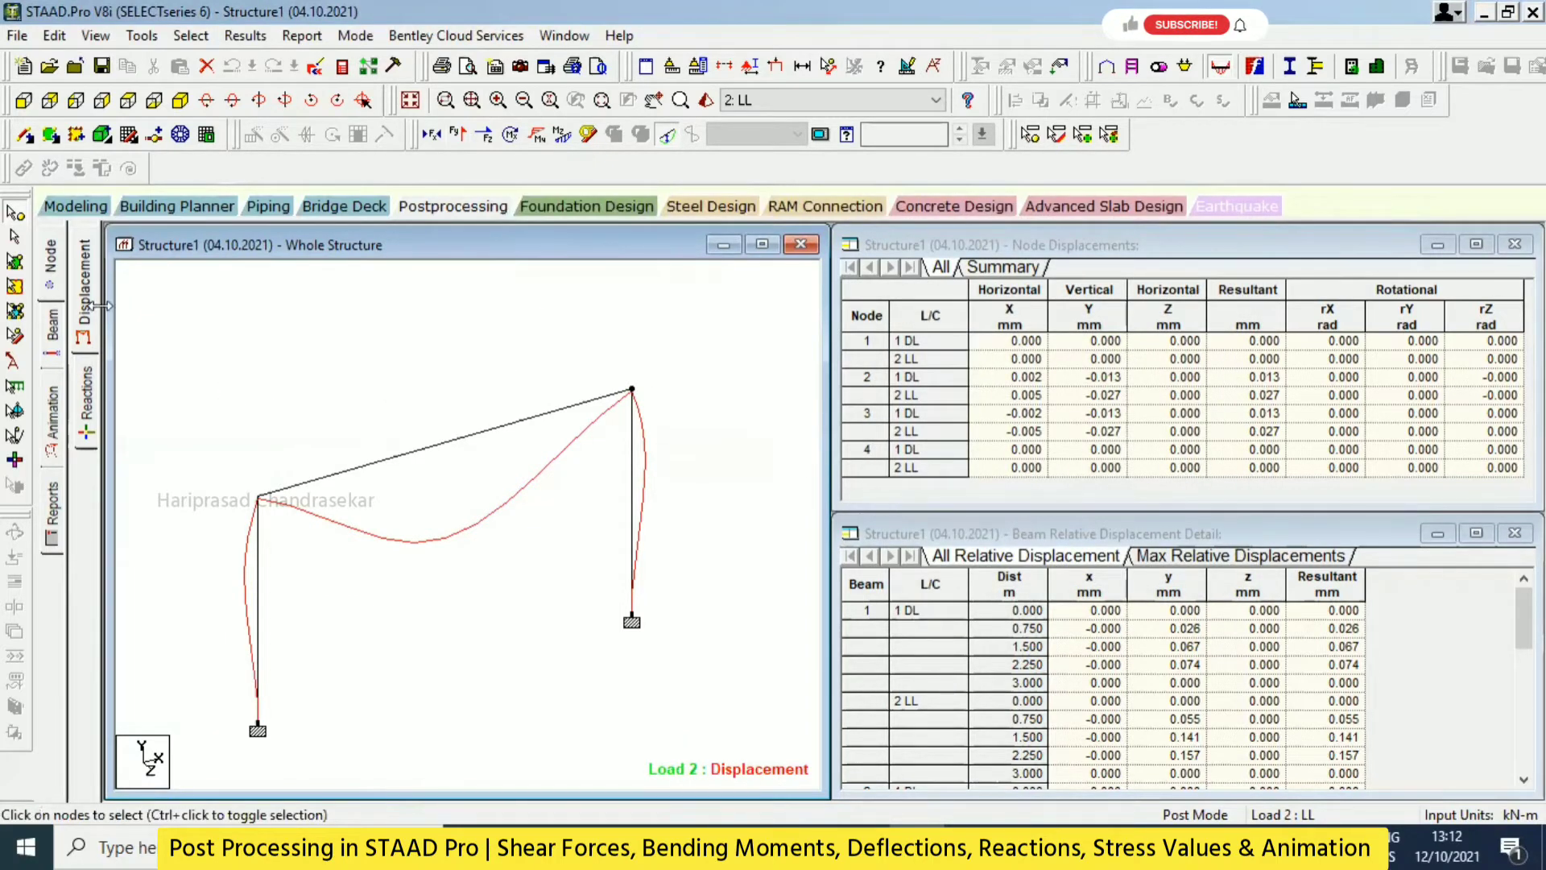
# Compare the beam force results with the node displacement results, ending on the beam end forces and Bending Z diagram
pyautogui.click(54, 332)
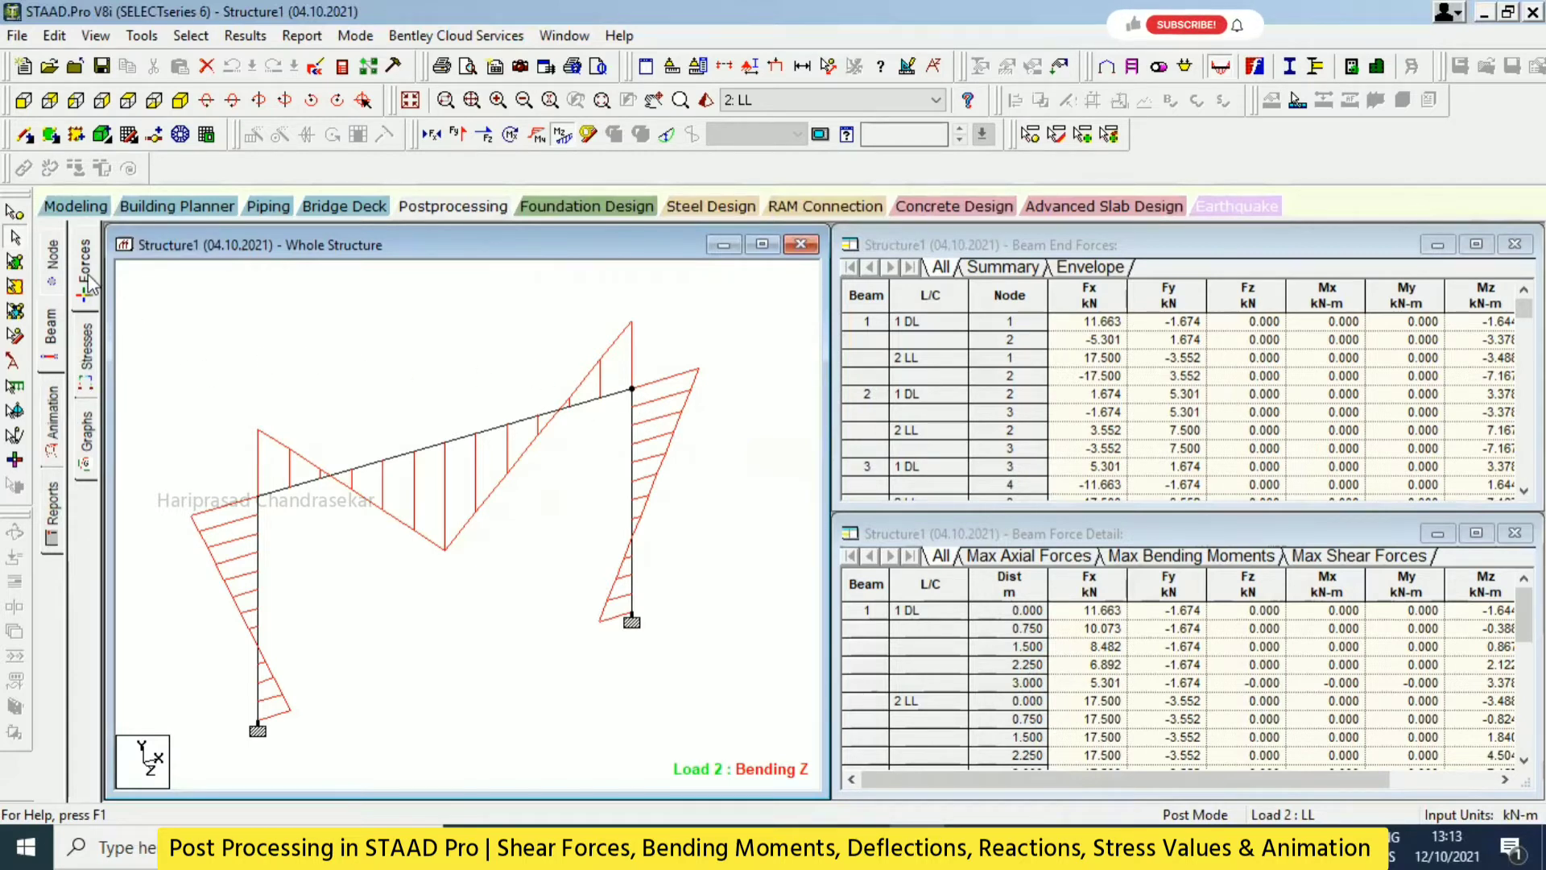
pyautogui.click(51, 270)
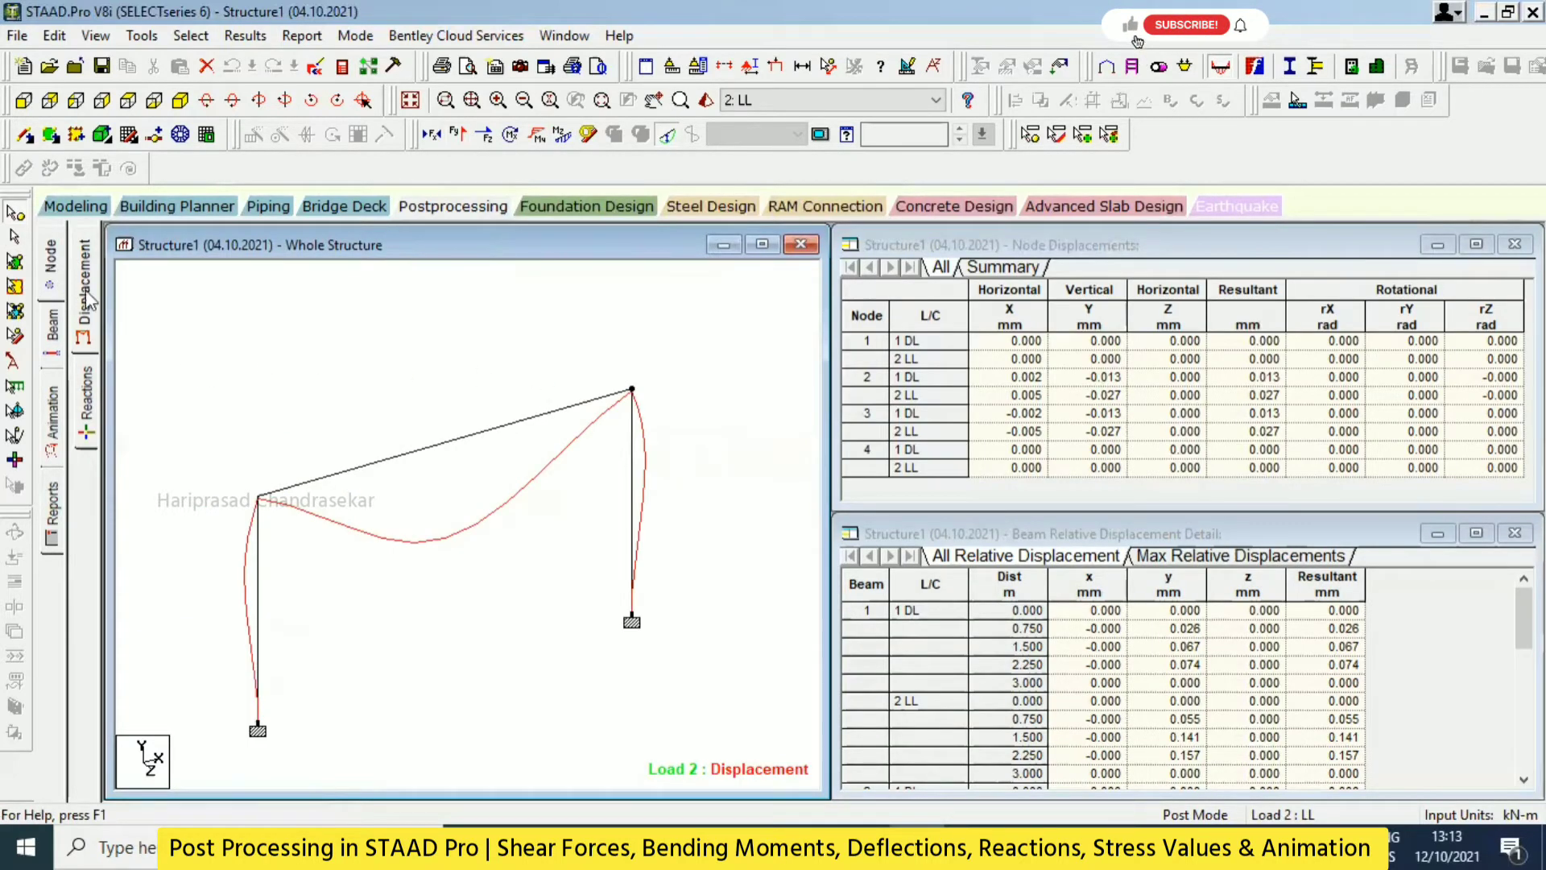
pyautogui.click(51, 324)
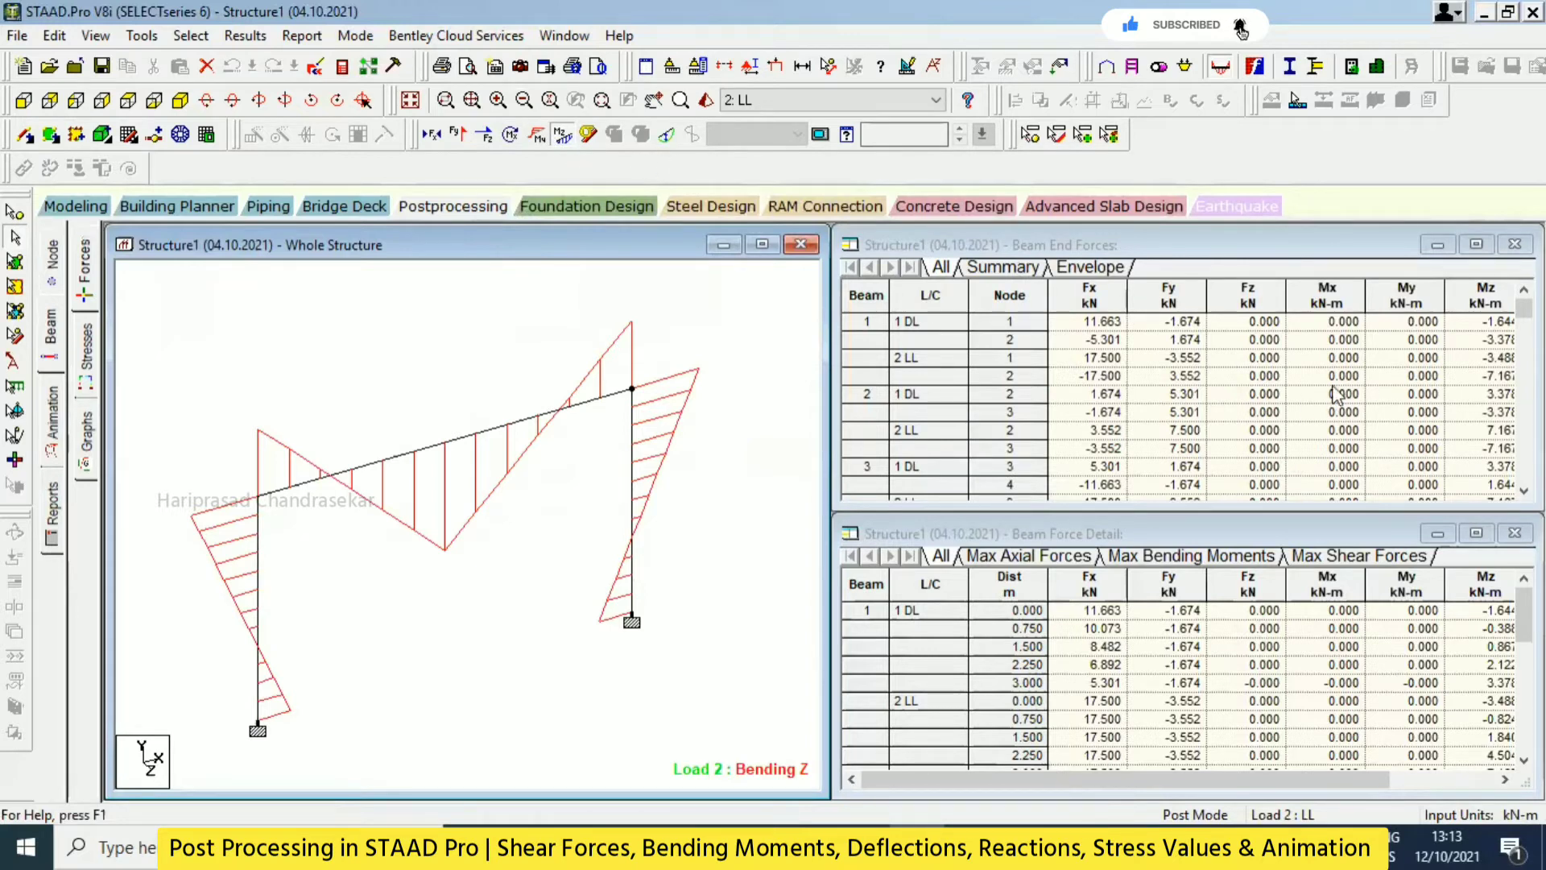
pyautogui.click(56, 258)
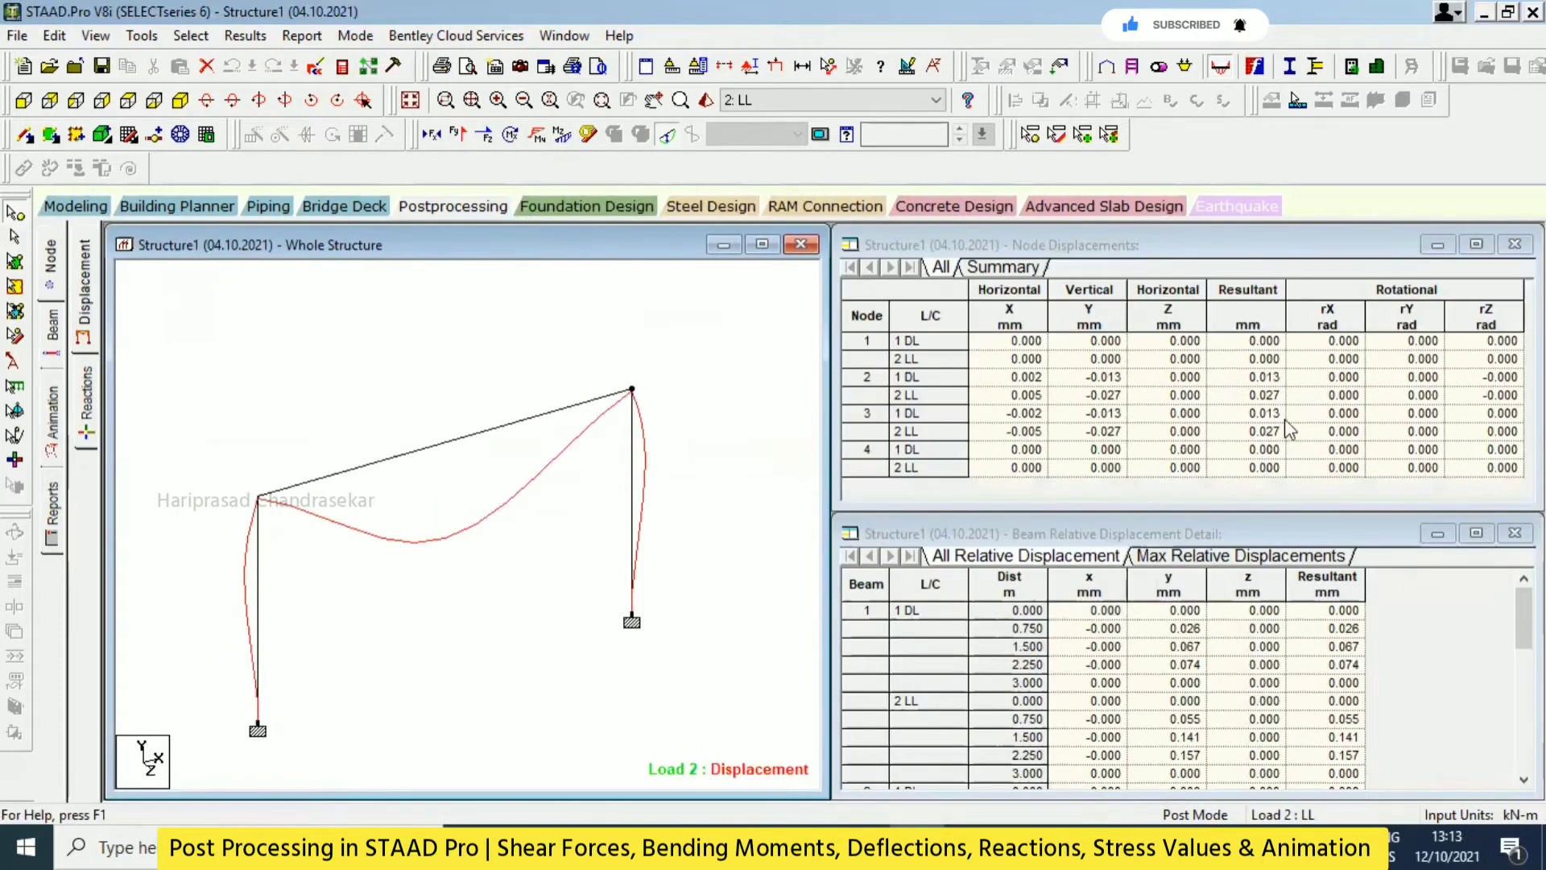
pyautogui.click(53, 334)
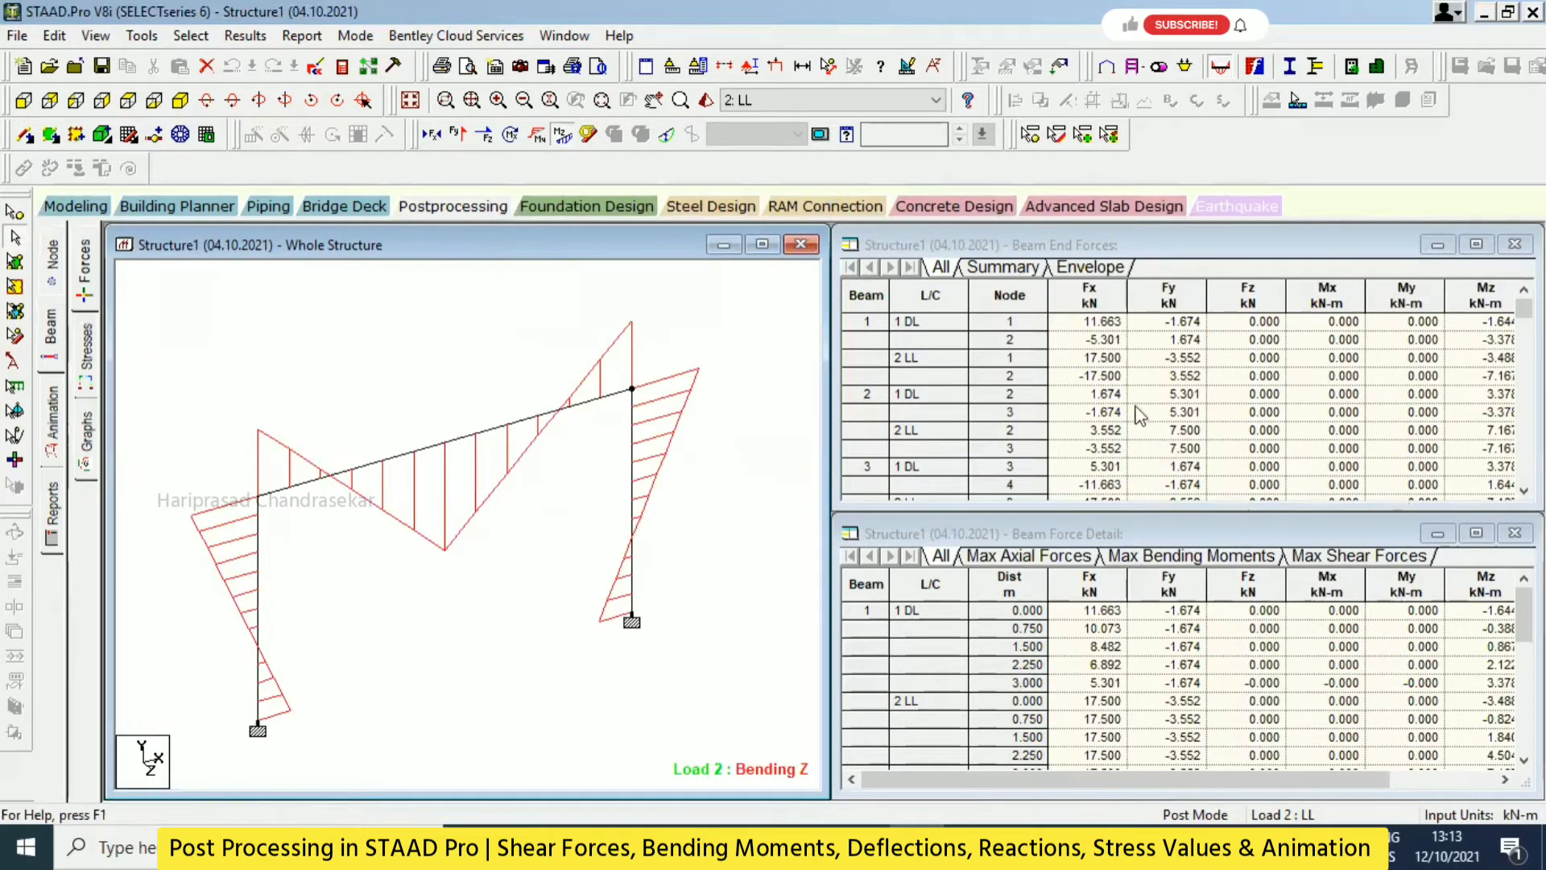
# Show the beam stress results and inspect the 3D stress contour and section stresses of the sloping beam
pyautogui.click(87, 344)
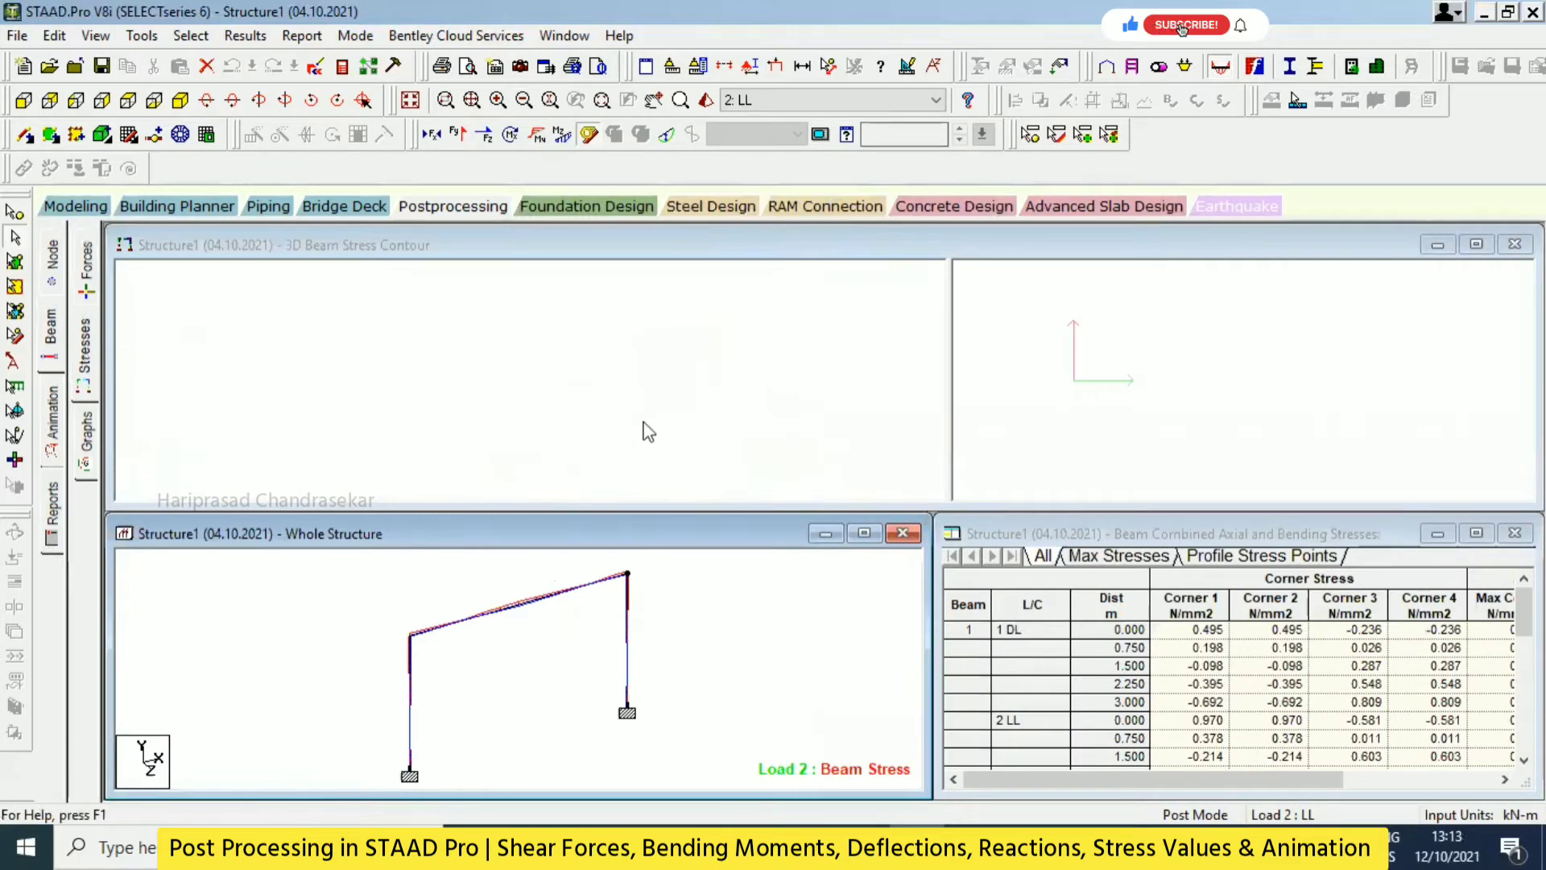
pyautogui.click(525, 609)
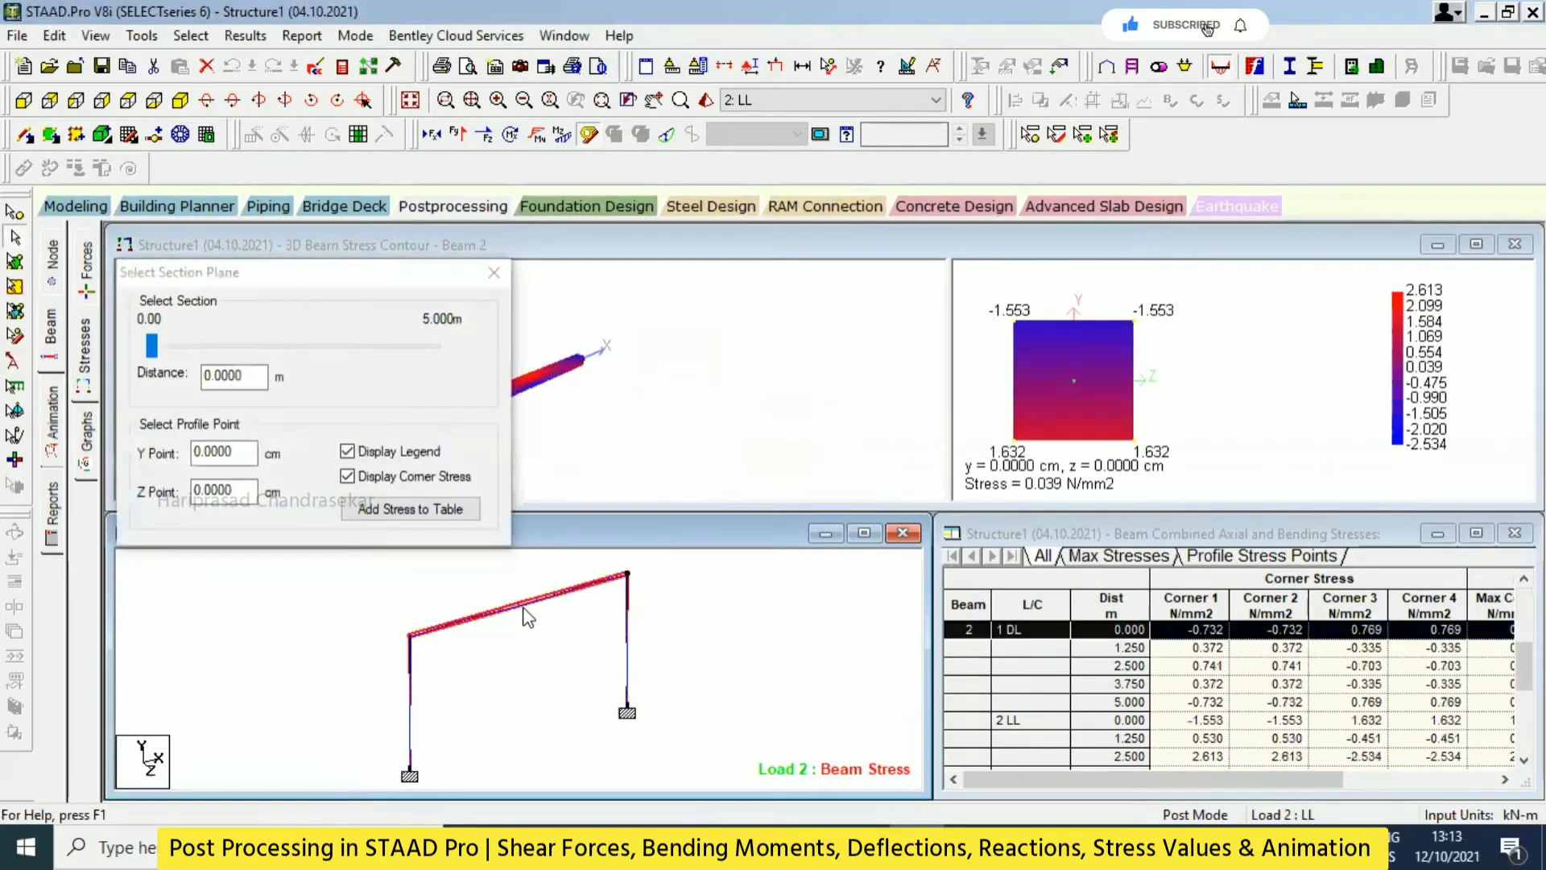
pyautogui.click(464, 280)
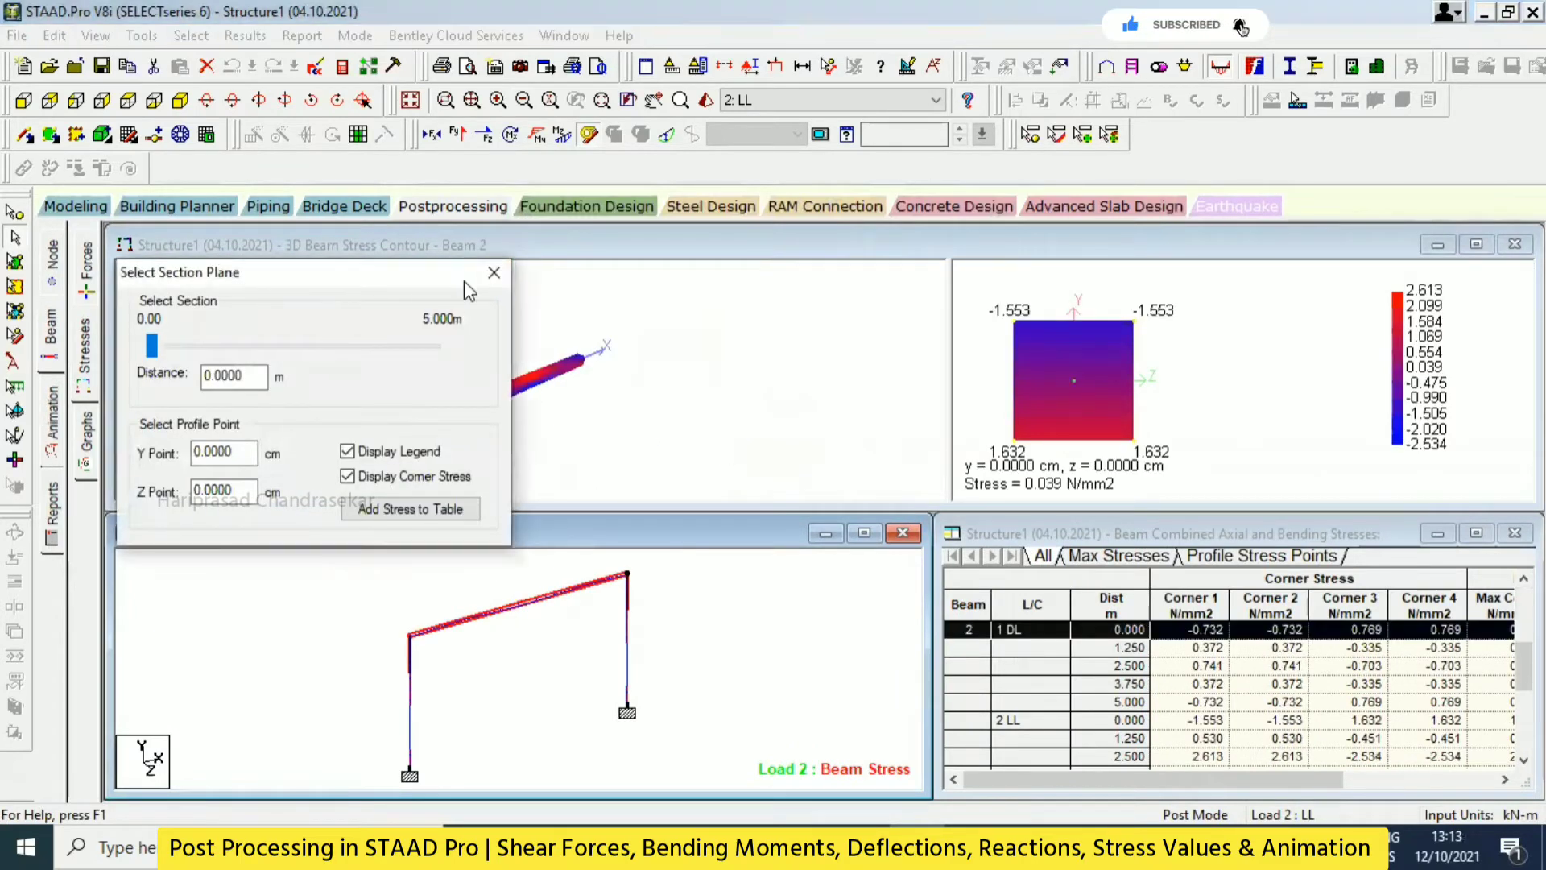
pyautogui.moveTo(463, 280); pyautogui.dragTo(794, 309)
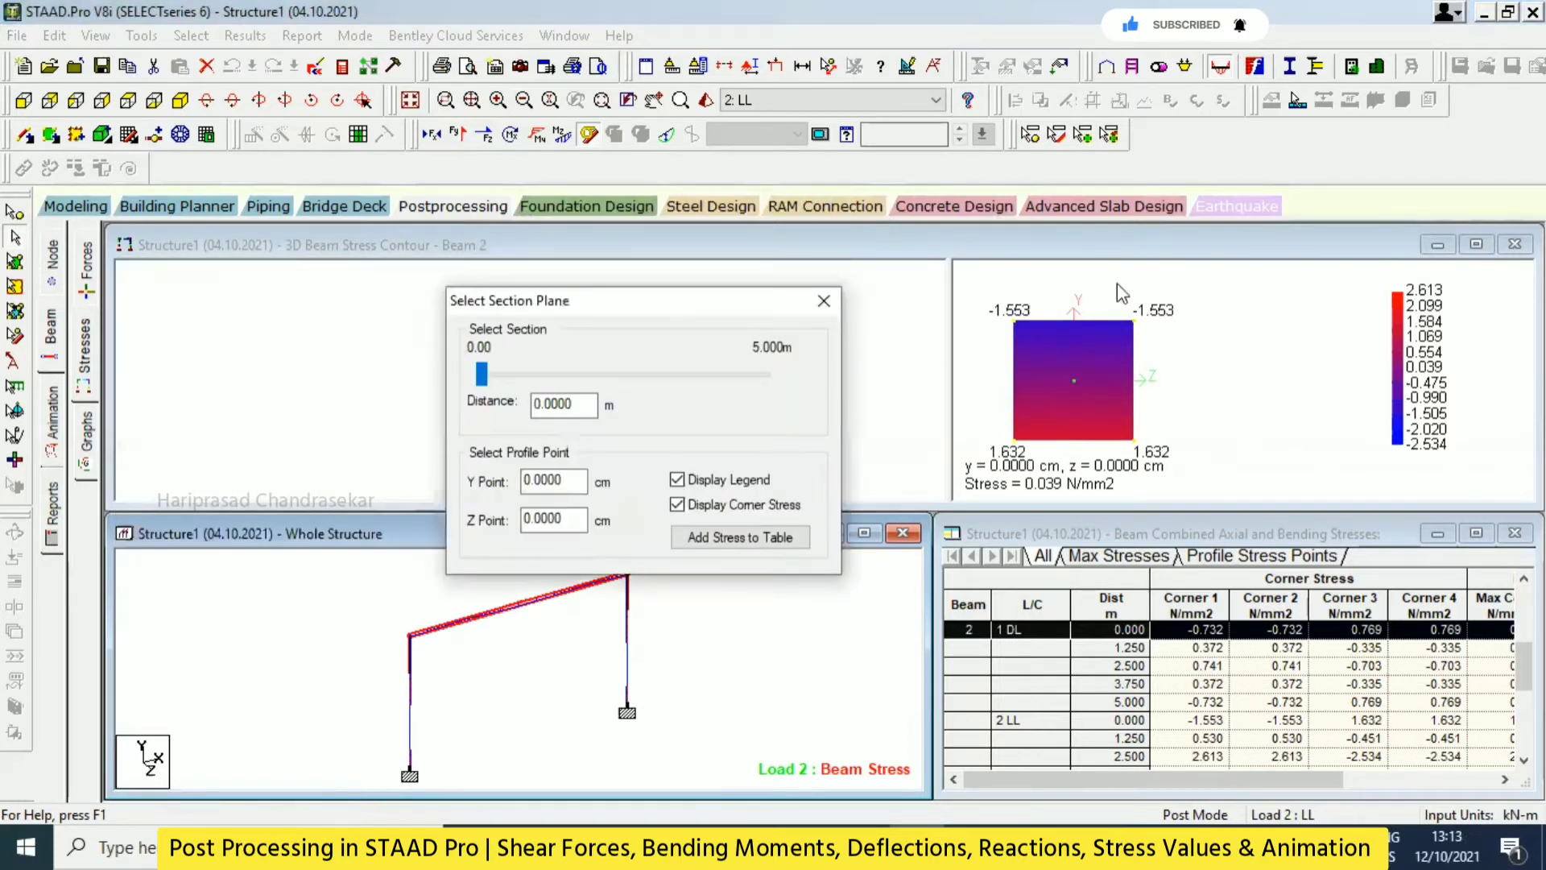
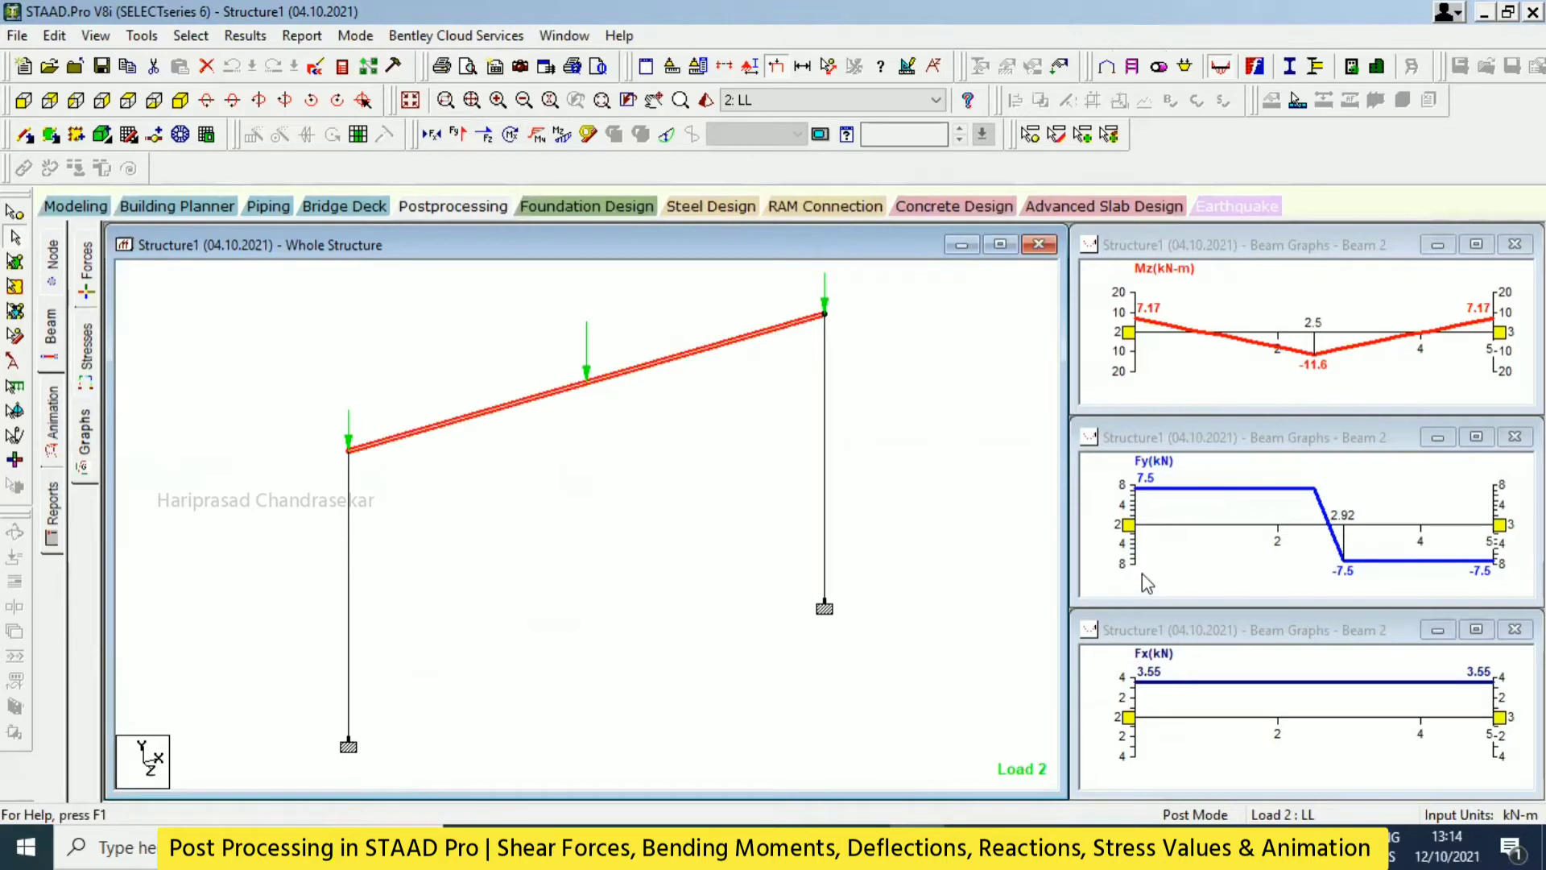
# Clear the beam selection in the graphs view and show the 3D stress contour of the left column with its section settings
pyautogui.click(975, 461)
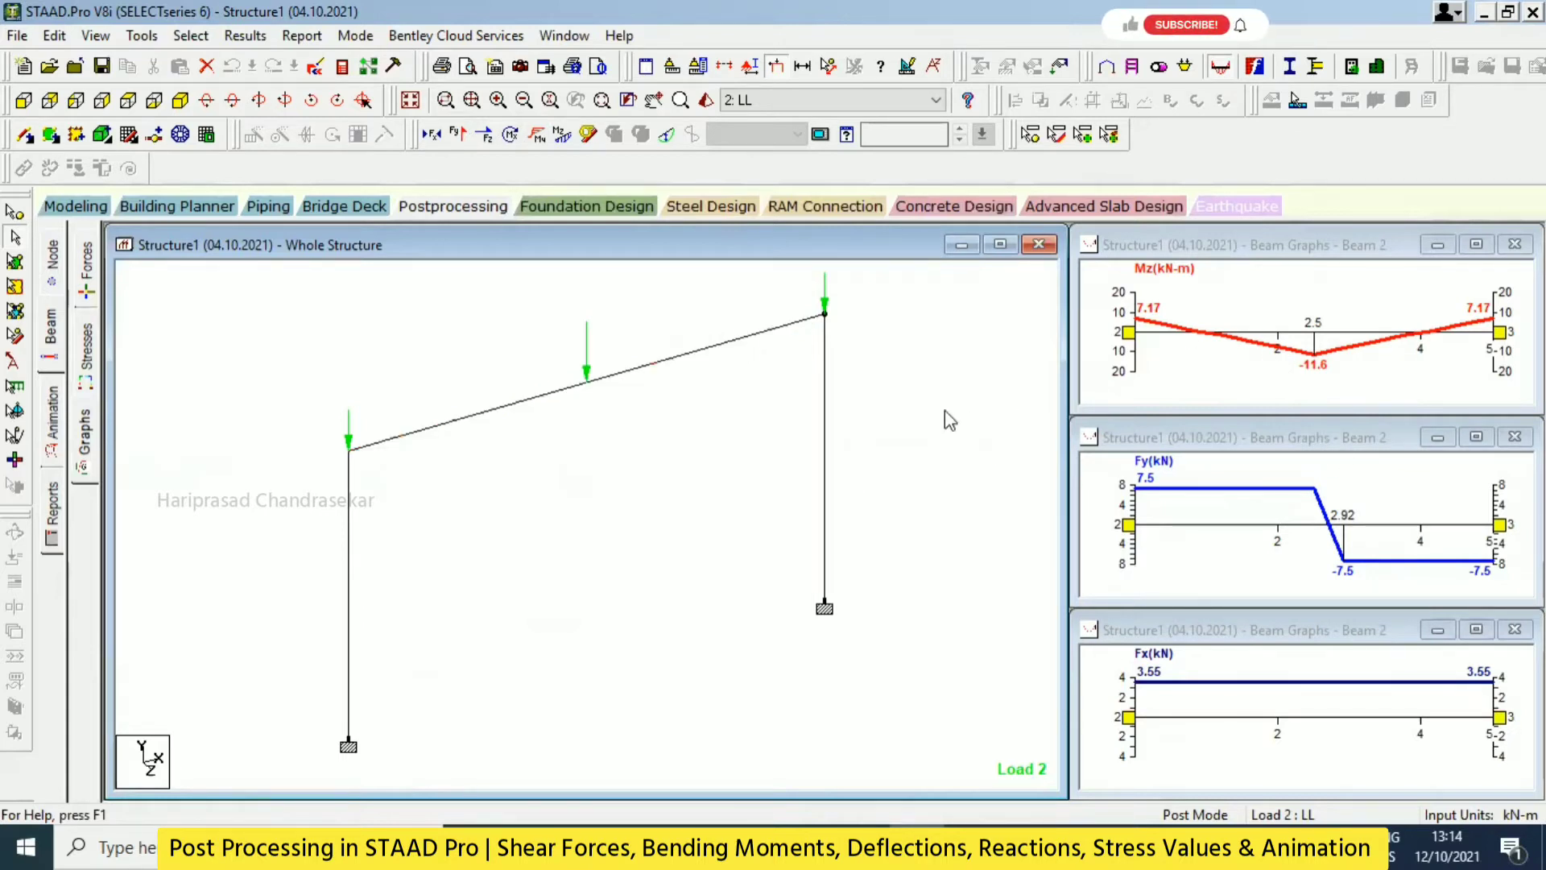
pyautogui.click(85, 348)
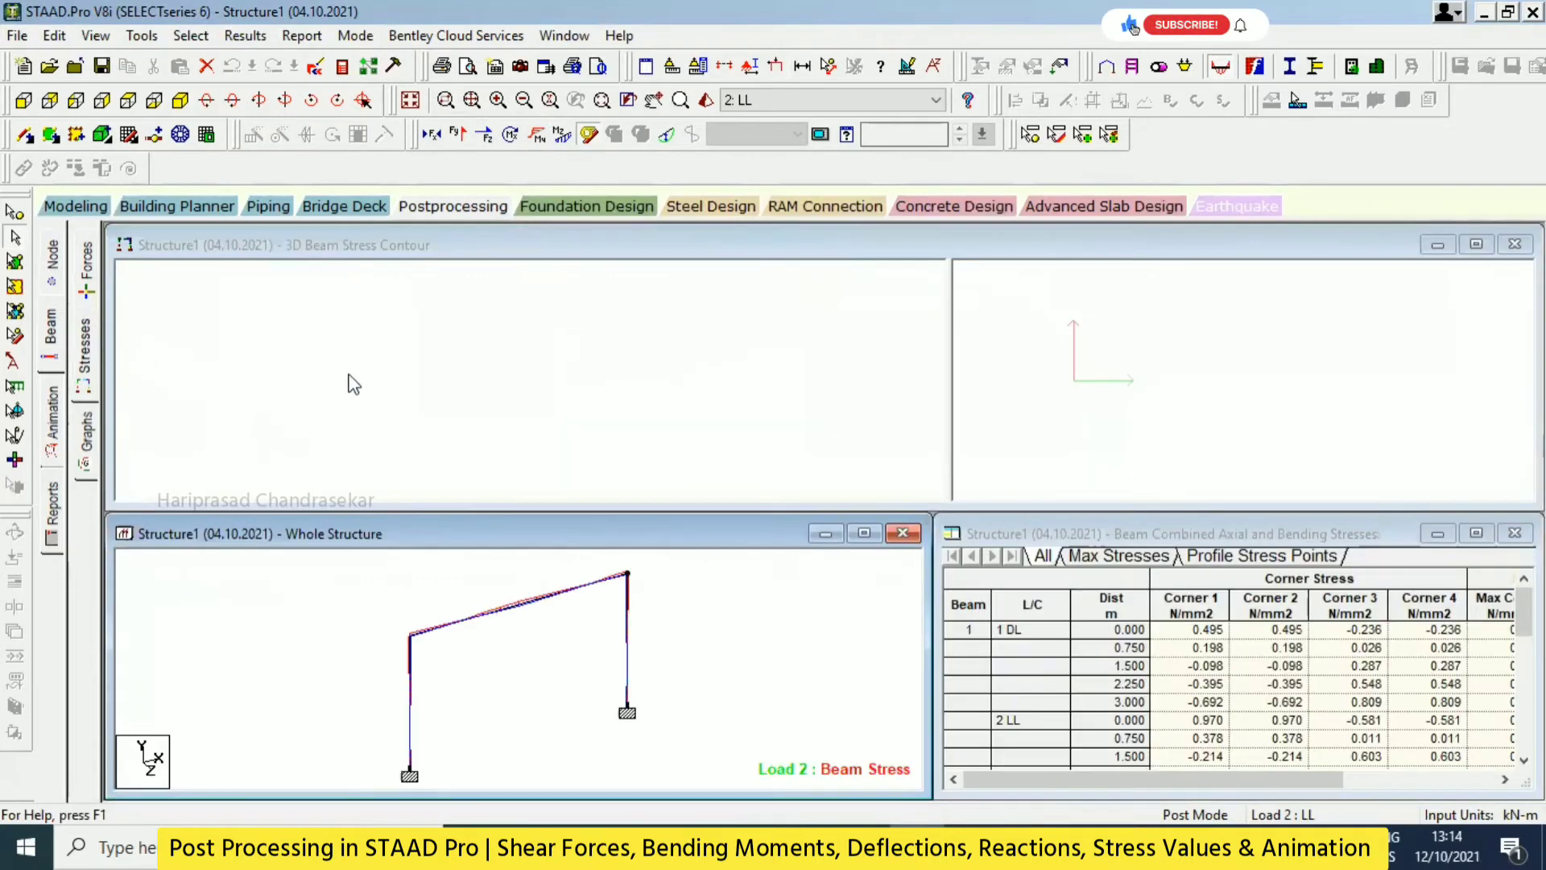
pyautogui.click(413, 673)
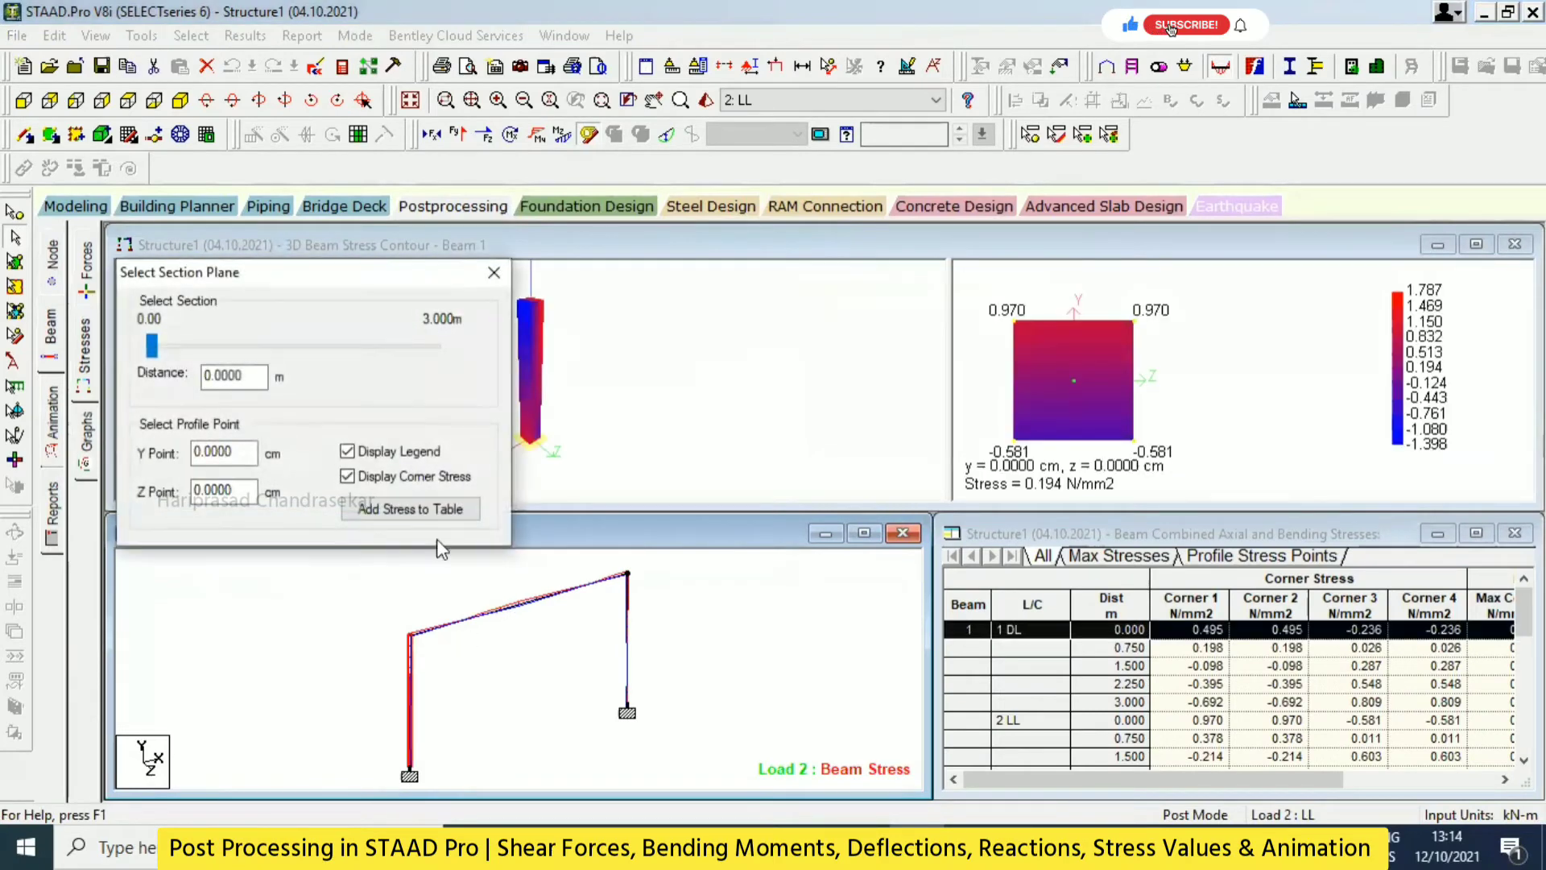
pyautogui.moveTo(451, 280); pyautogui.dragTo(1055, 319)
pyautogui.moveTo(882, 324); pyautogui.dragTo(747, 287)
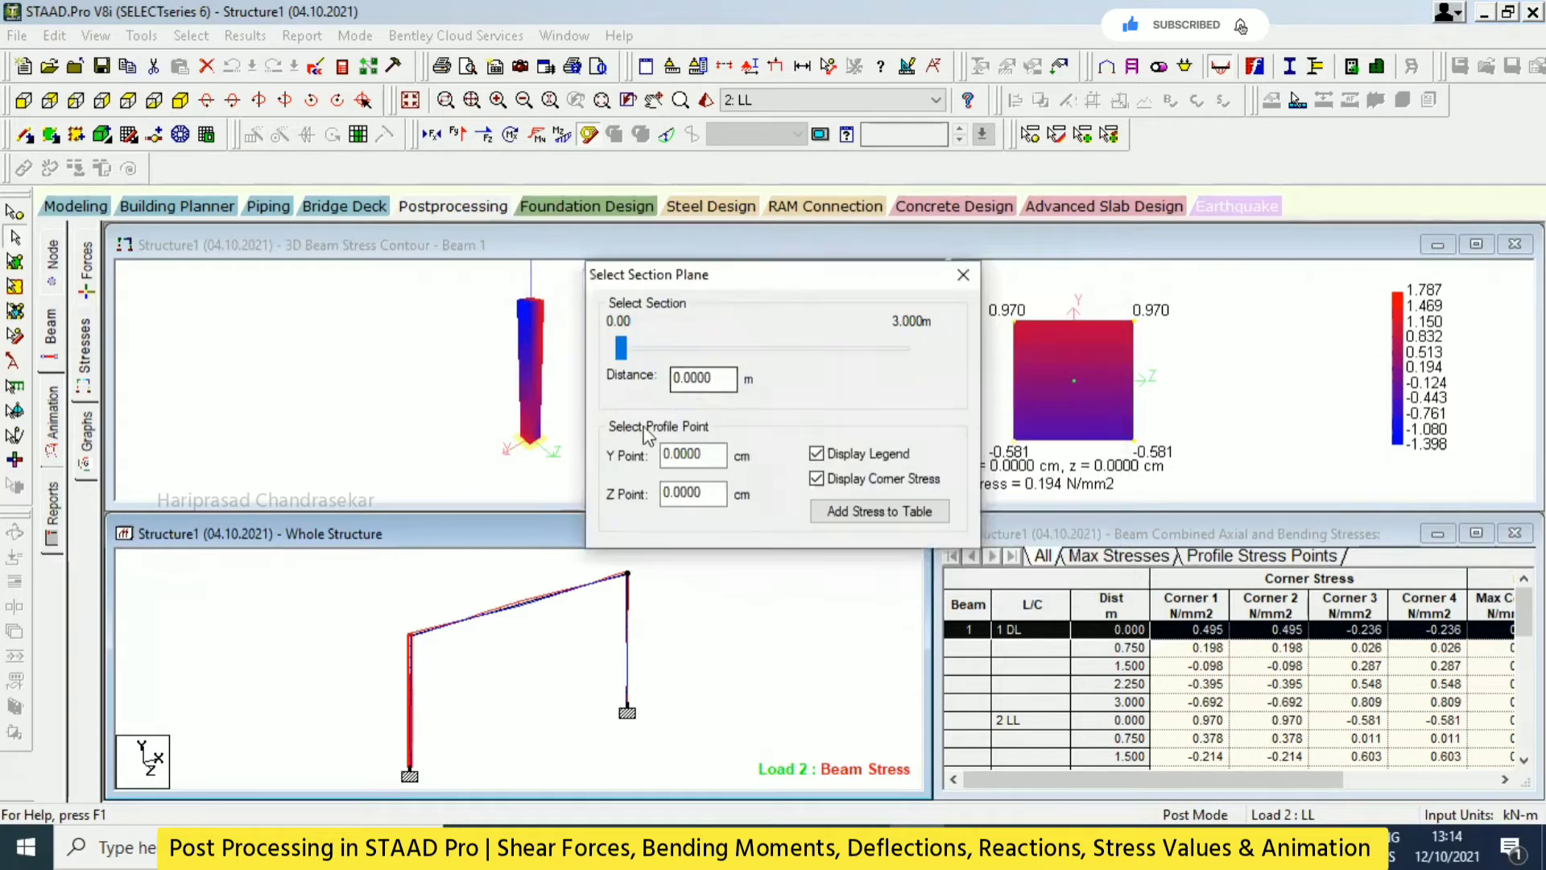
# Examine the left column's corner stresses with the section plane at 1.18 m and 3.00 m along its length
pyautogui.moveTo(622, 348); pyautogui.dragTo(731, 364)
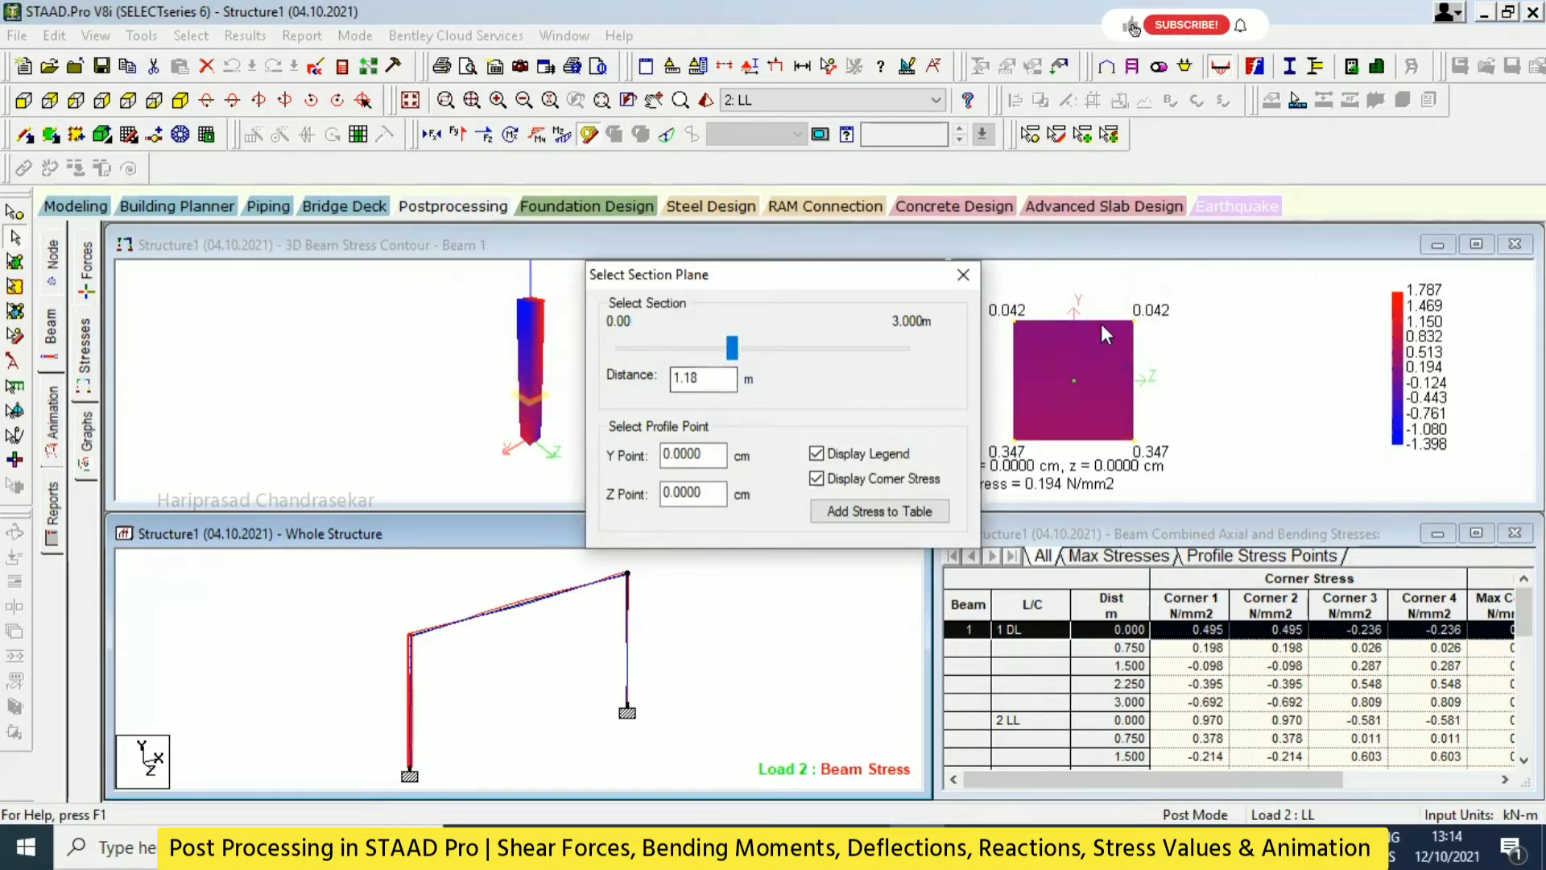
pyautogui.moveTo(739, 350); pyautogui.dragTo(948, 382)
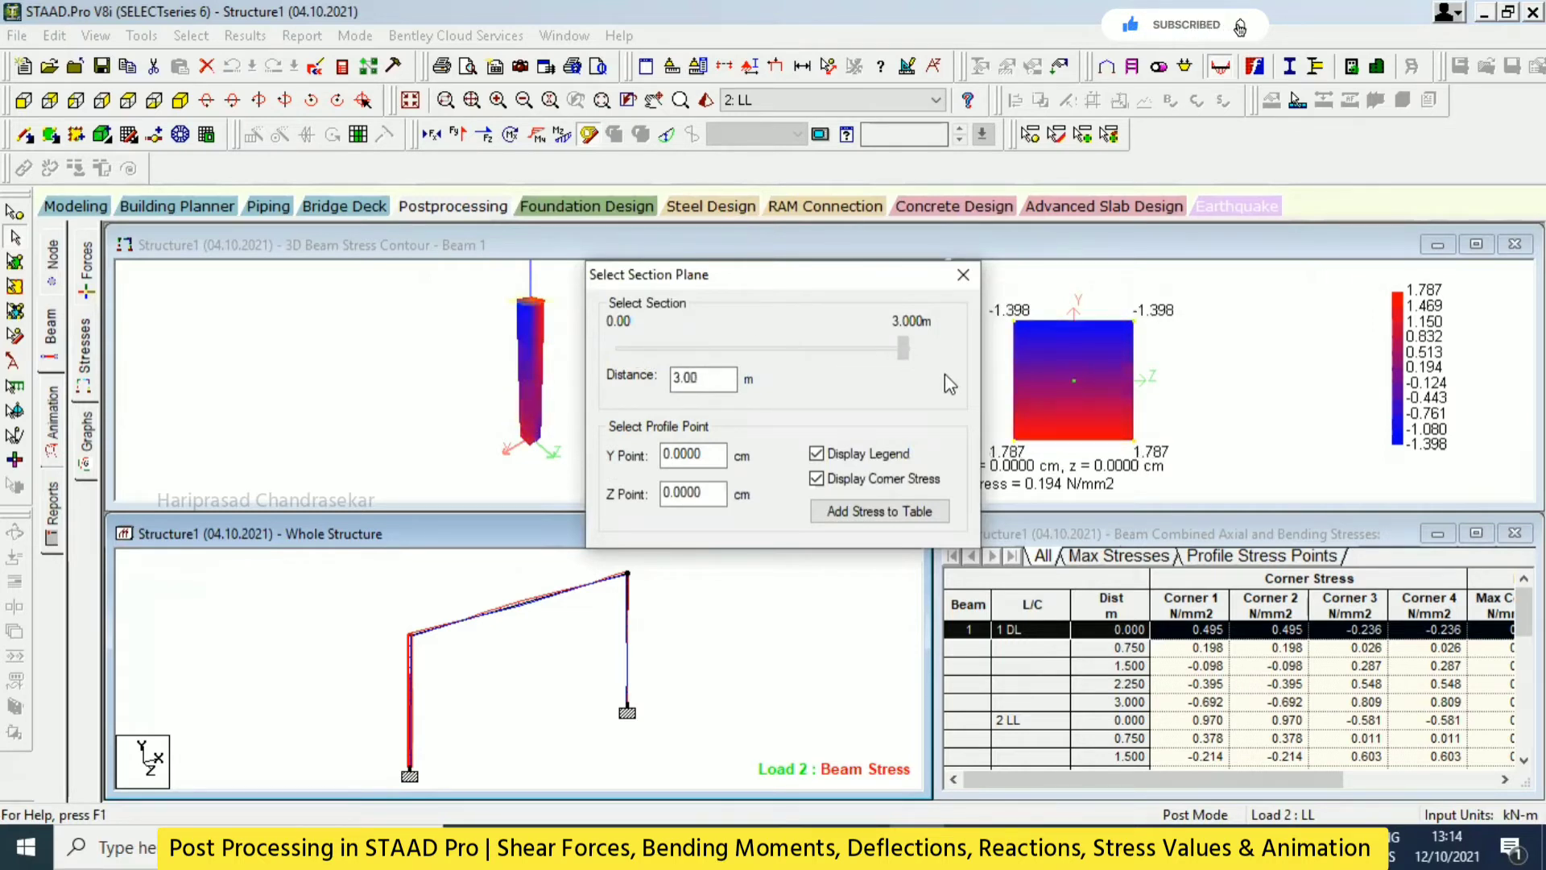
pyautogui.moveTo(947, 374); pyautogui.dragTo(947, 374)
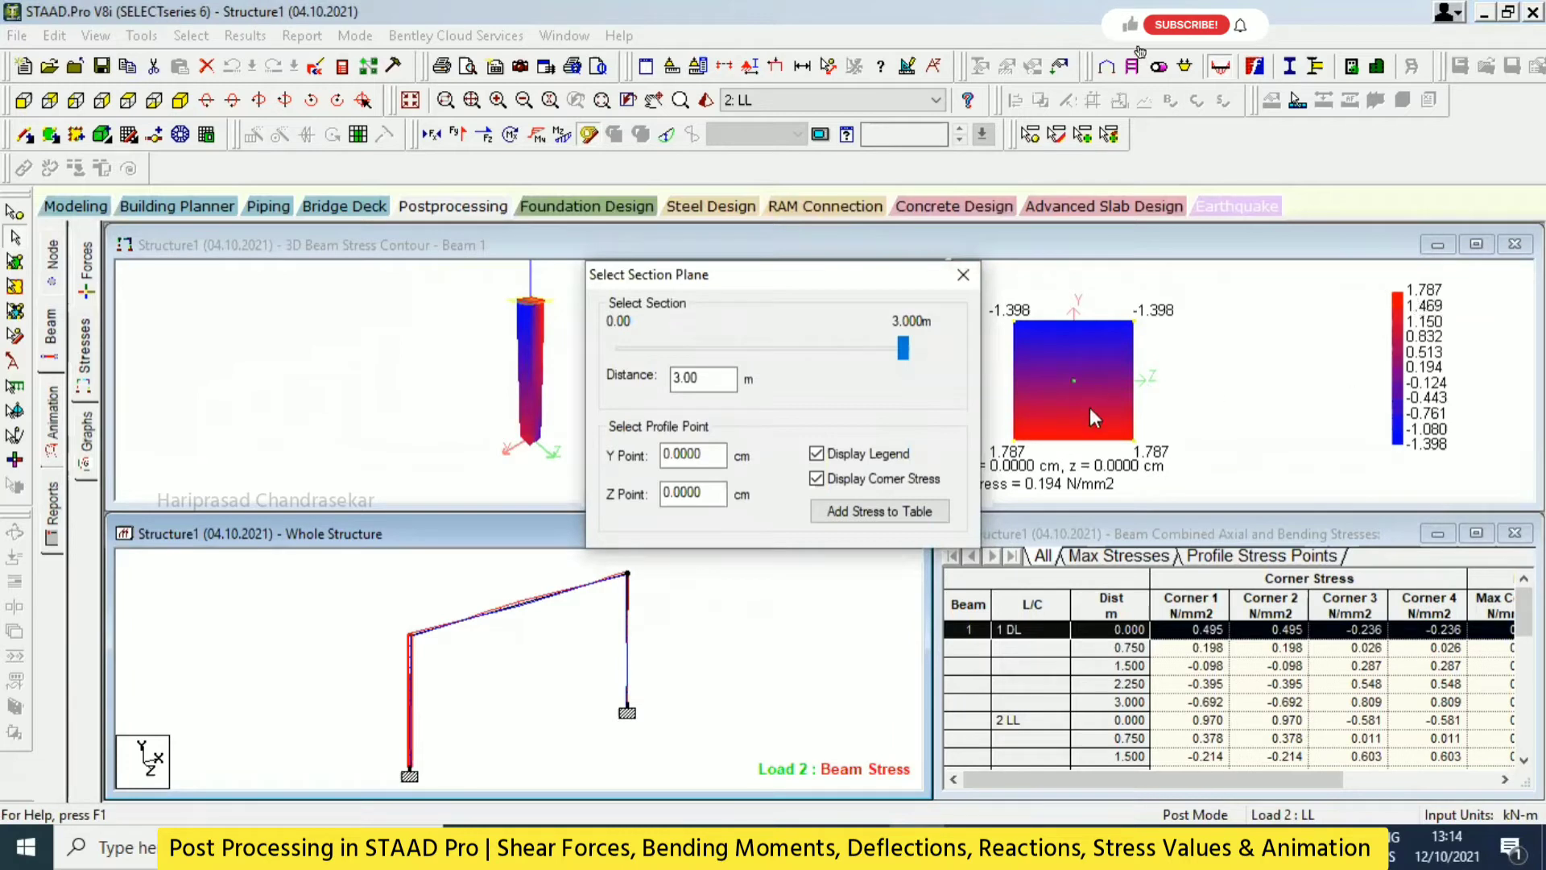
pyautogui.click(548, 290)
pyautogui.moveTo(548, 290); pyautogui.dragTo(538, 378, button='middle')
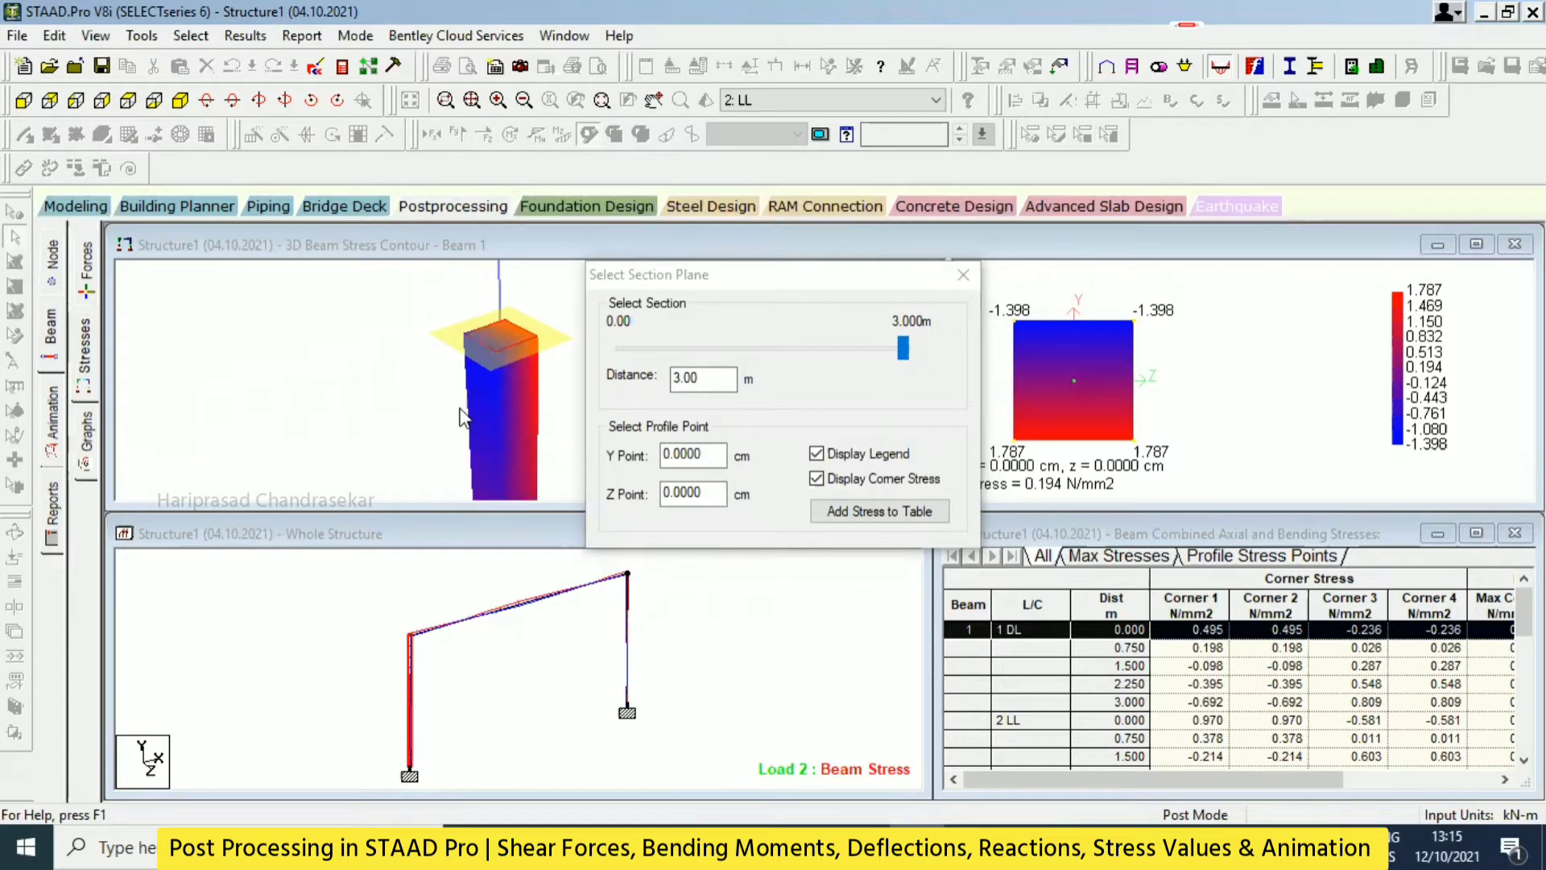
# Compare the 3D stress contours of the right and left columns, finishing on the left column with the section plane settings closed
pyautogui.click(627, 642)
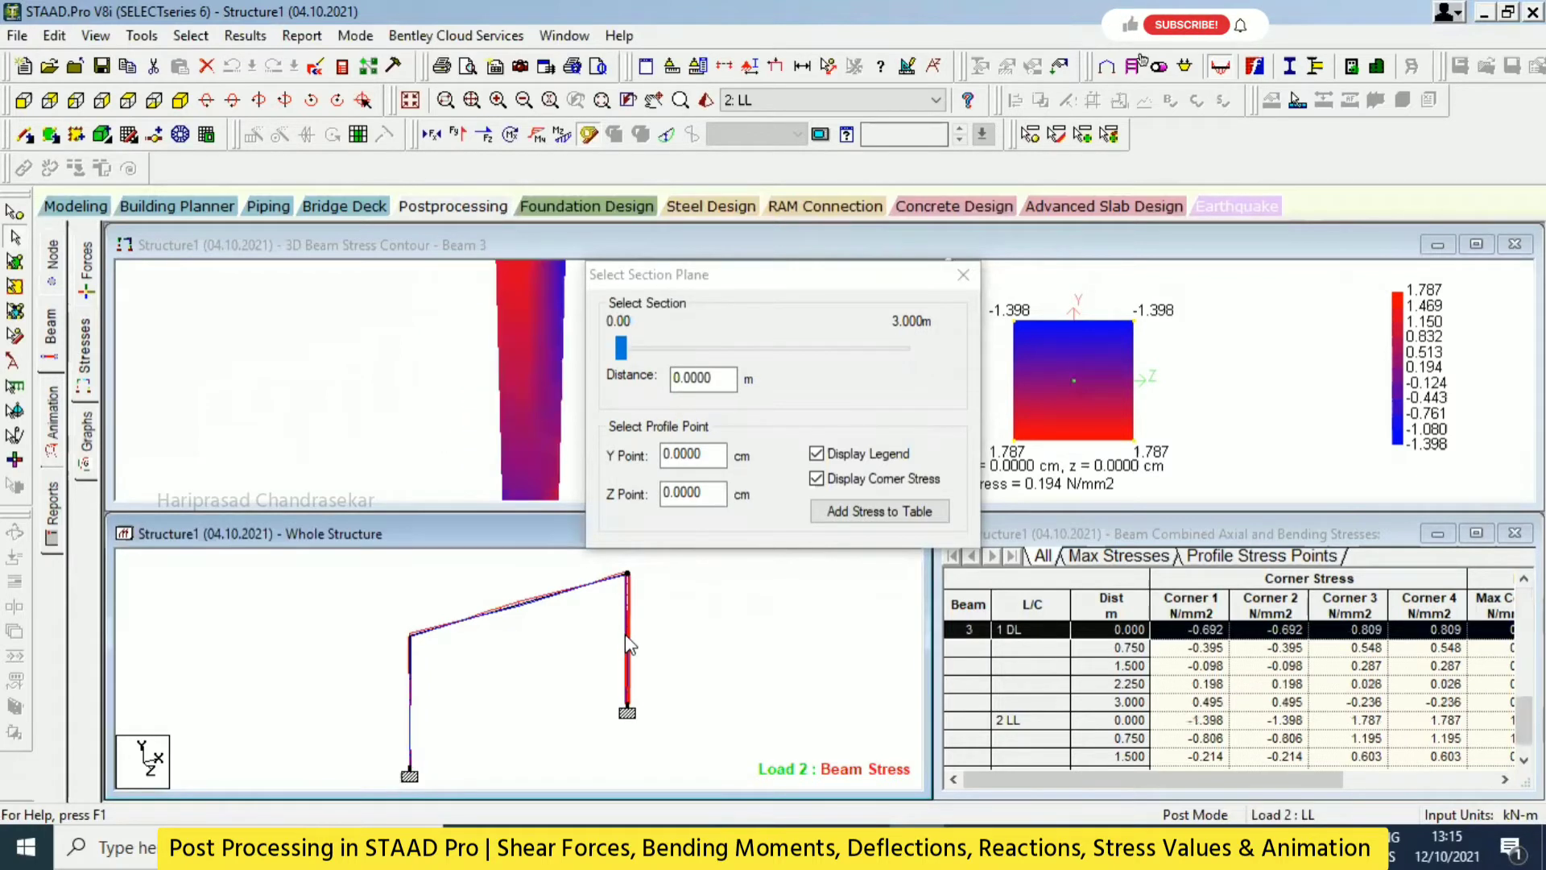
pyautogui.click(467, 346)
pyautogui.moveTo(459, 344)
pyautogui.mouseDown()
pyautogui.moveTo(453, 330)
pyautogui.moveTo(464, 356)
pyautogui.moveTo(453, 336)
pyautogui.mouseUp()
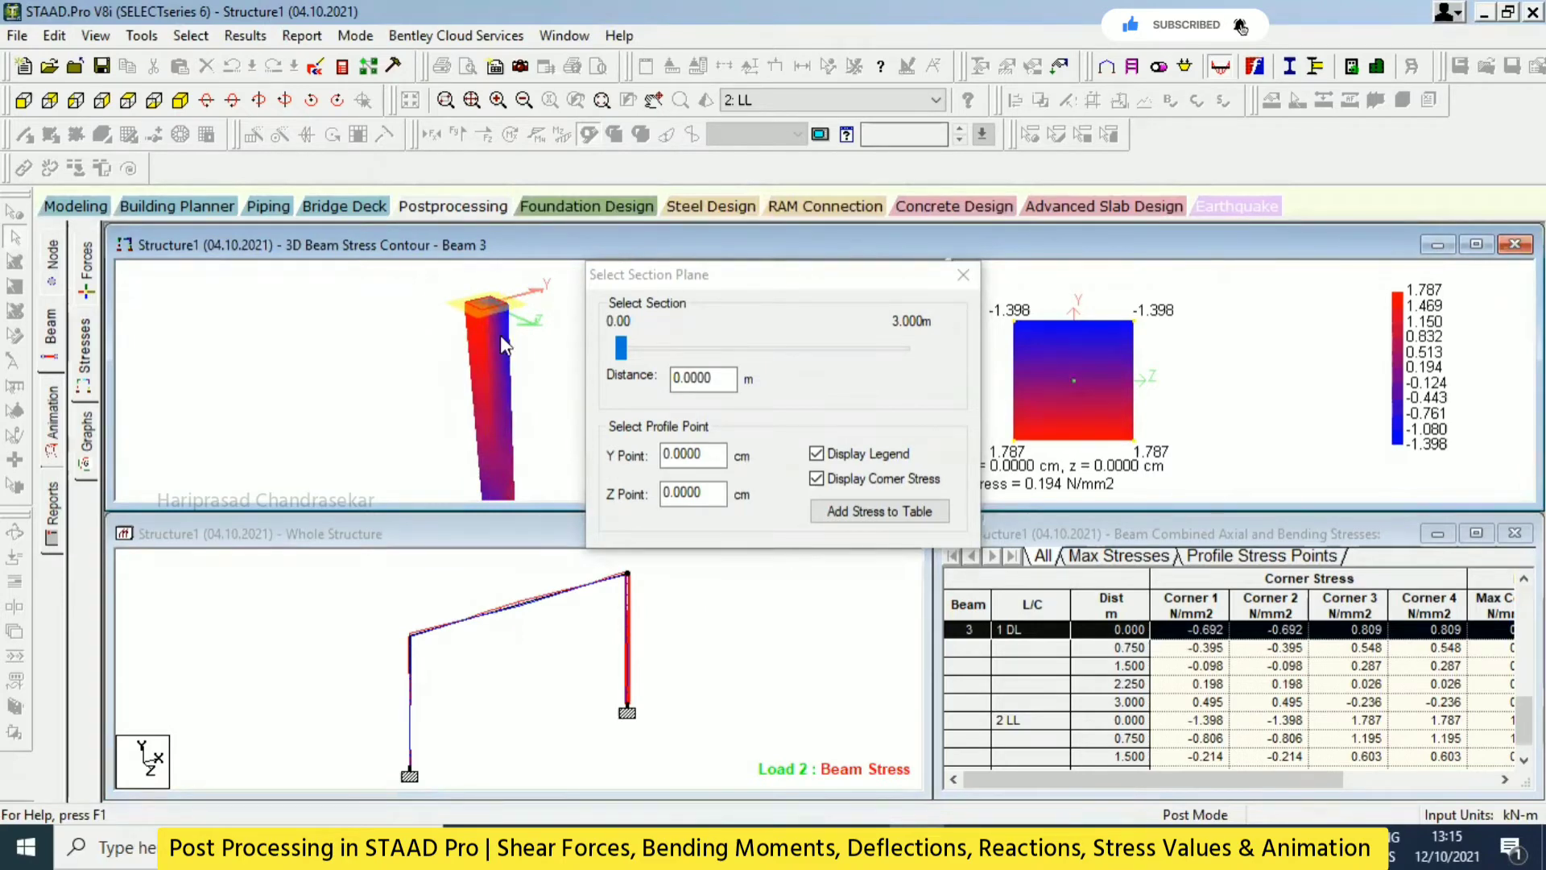
pyautogui.click(412, 678)
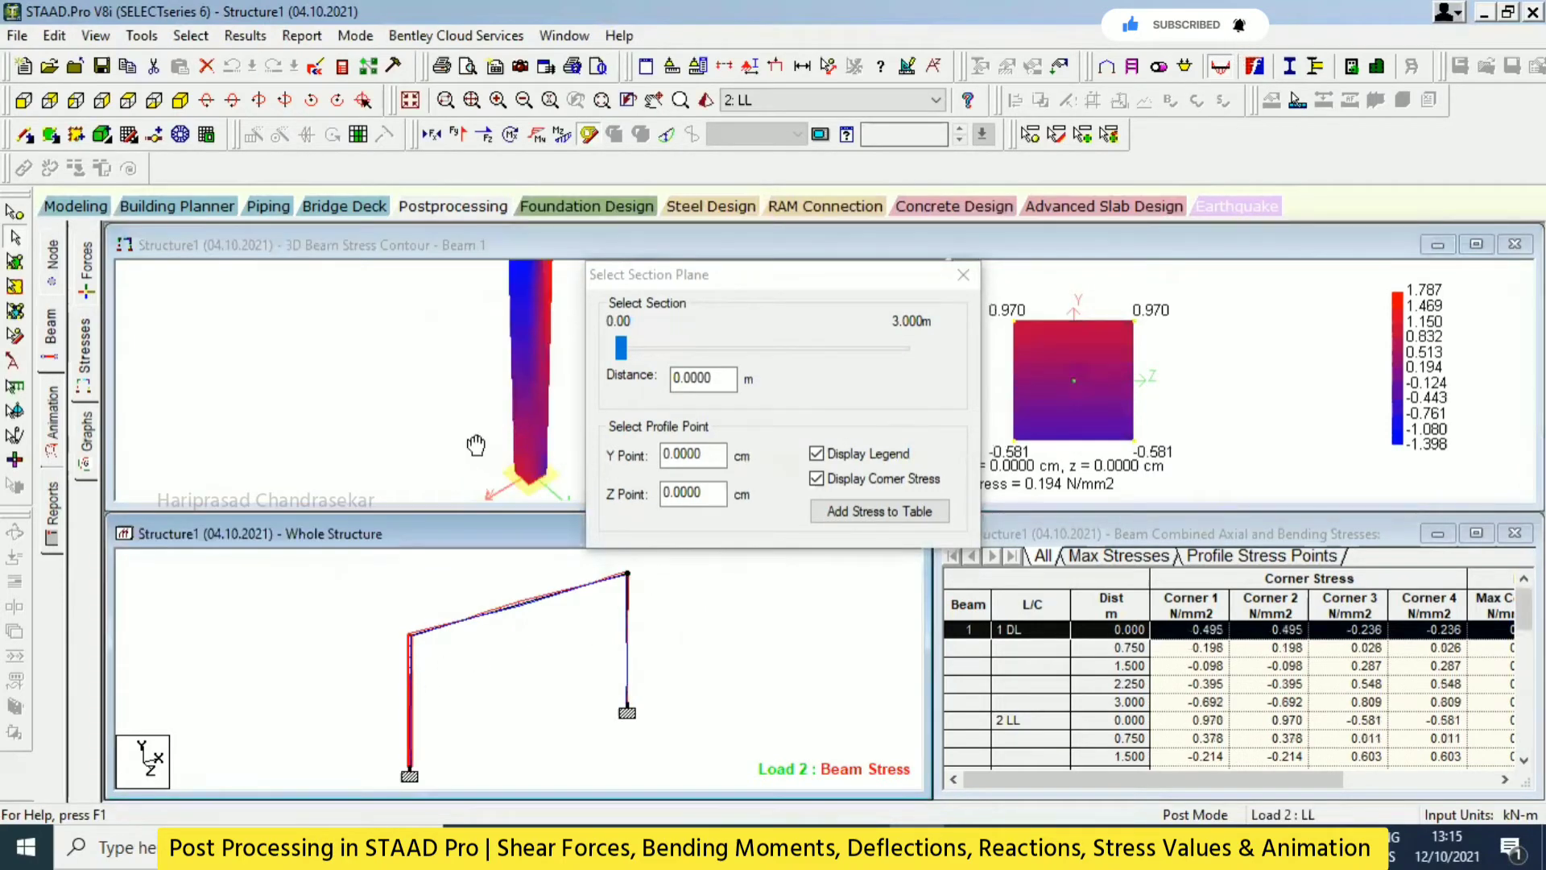
pyautogui.click(632, 626)
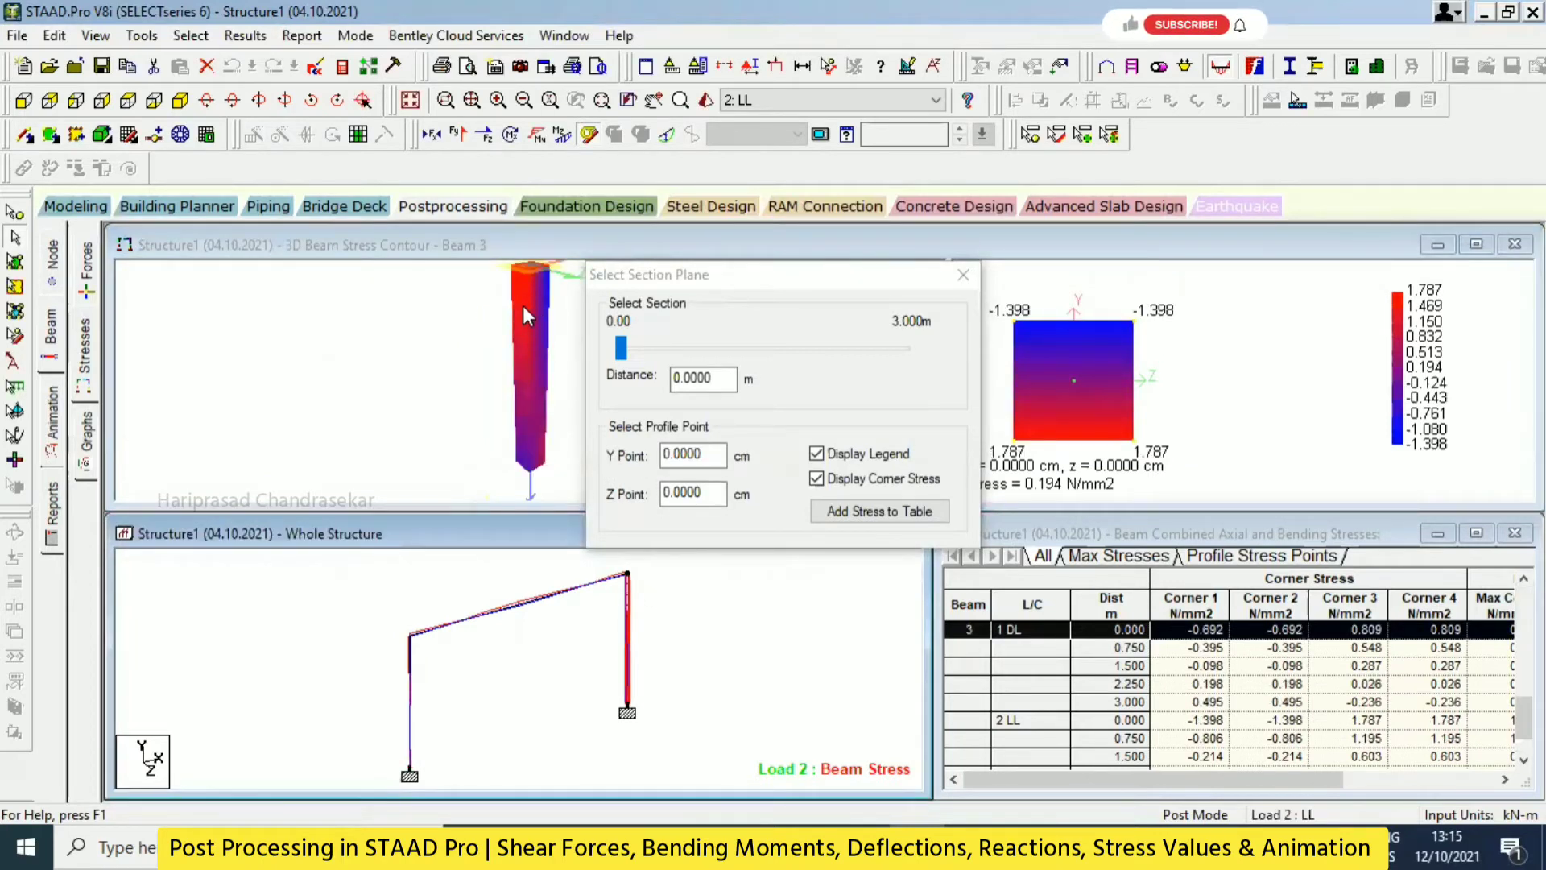
pyautogui.click(411, 678)
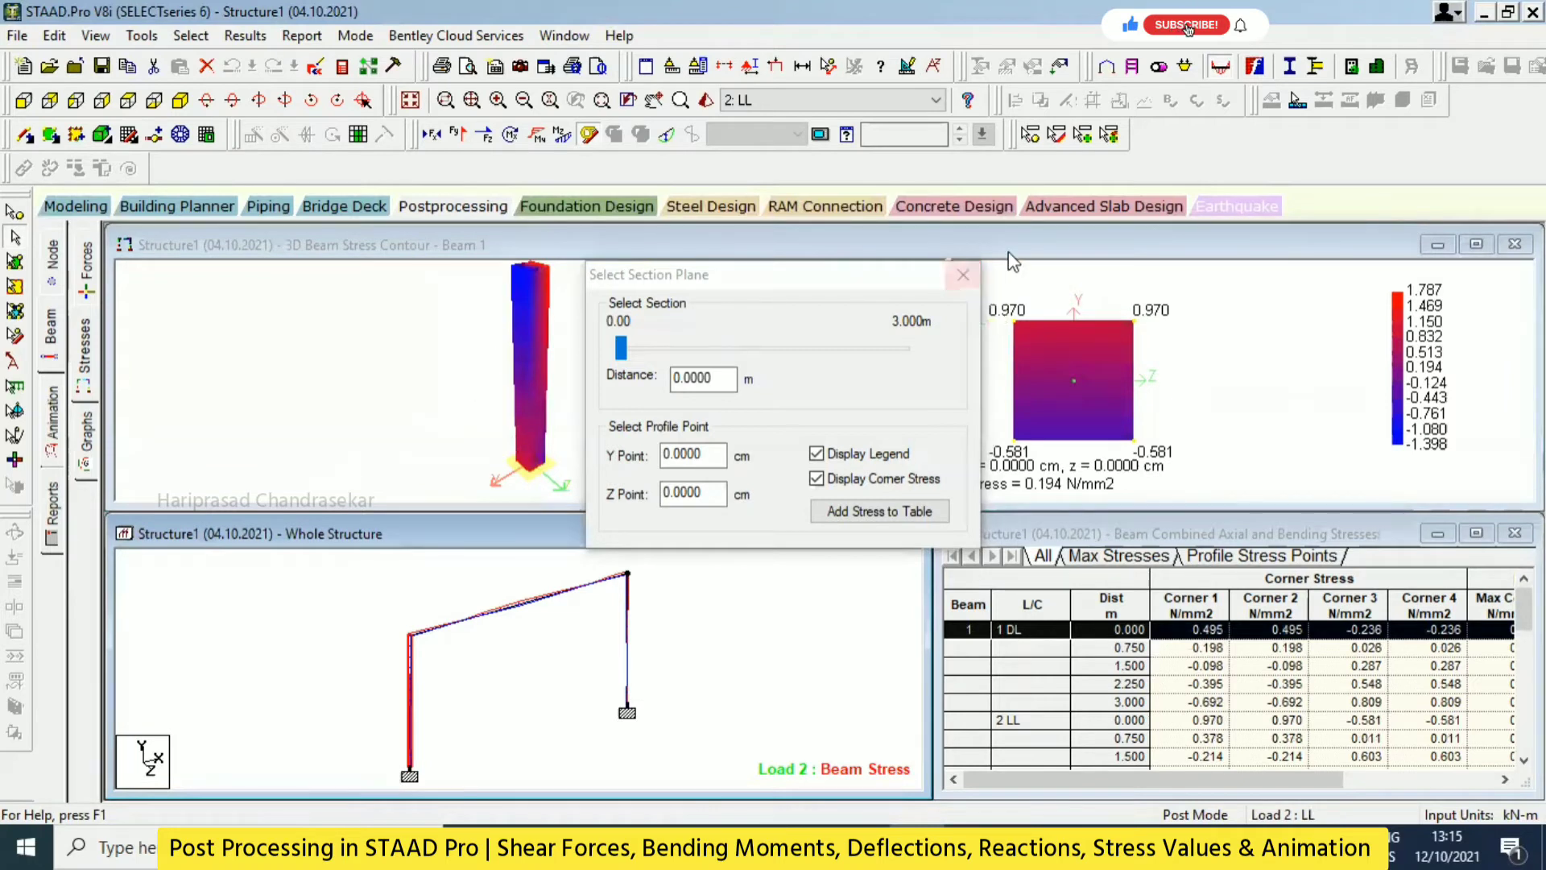
pyautogui.press('Escape')
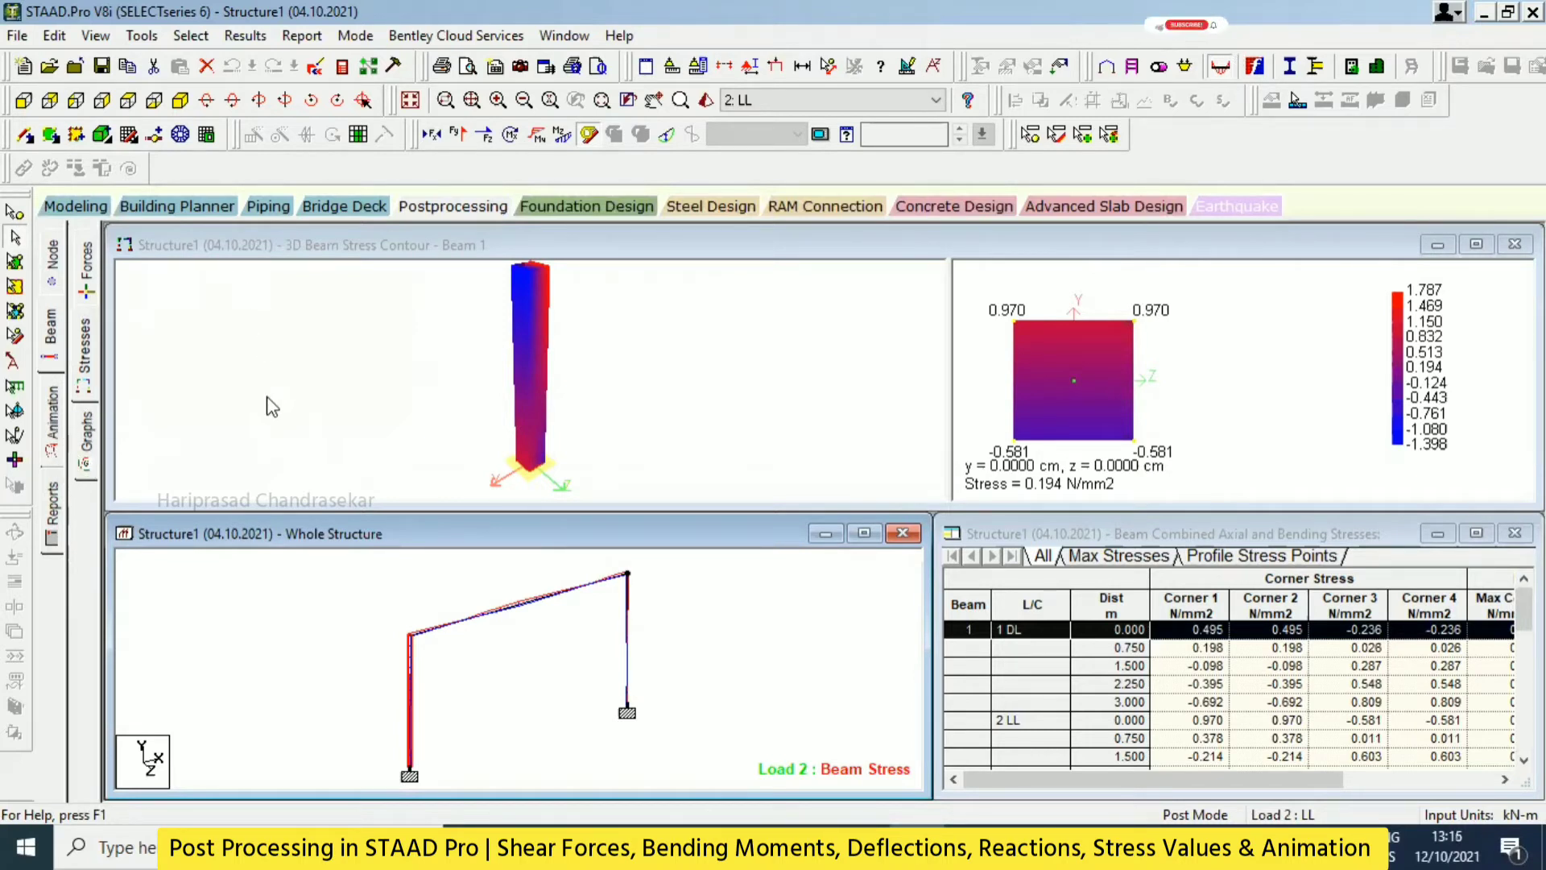
# Animate the deflection of the whole frame under load case 2: LL
pyautogui.click(54, 427)
pyautogui.click(592, 209)
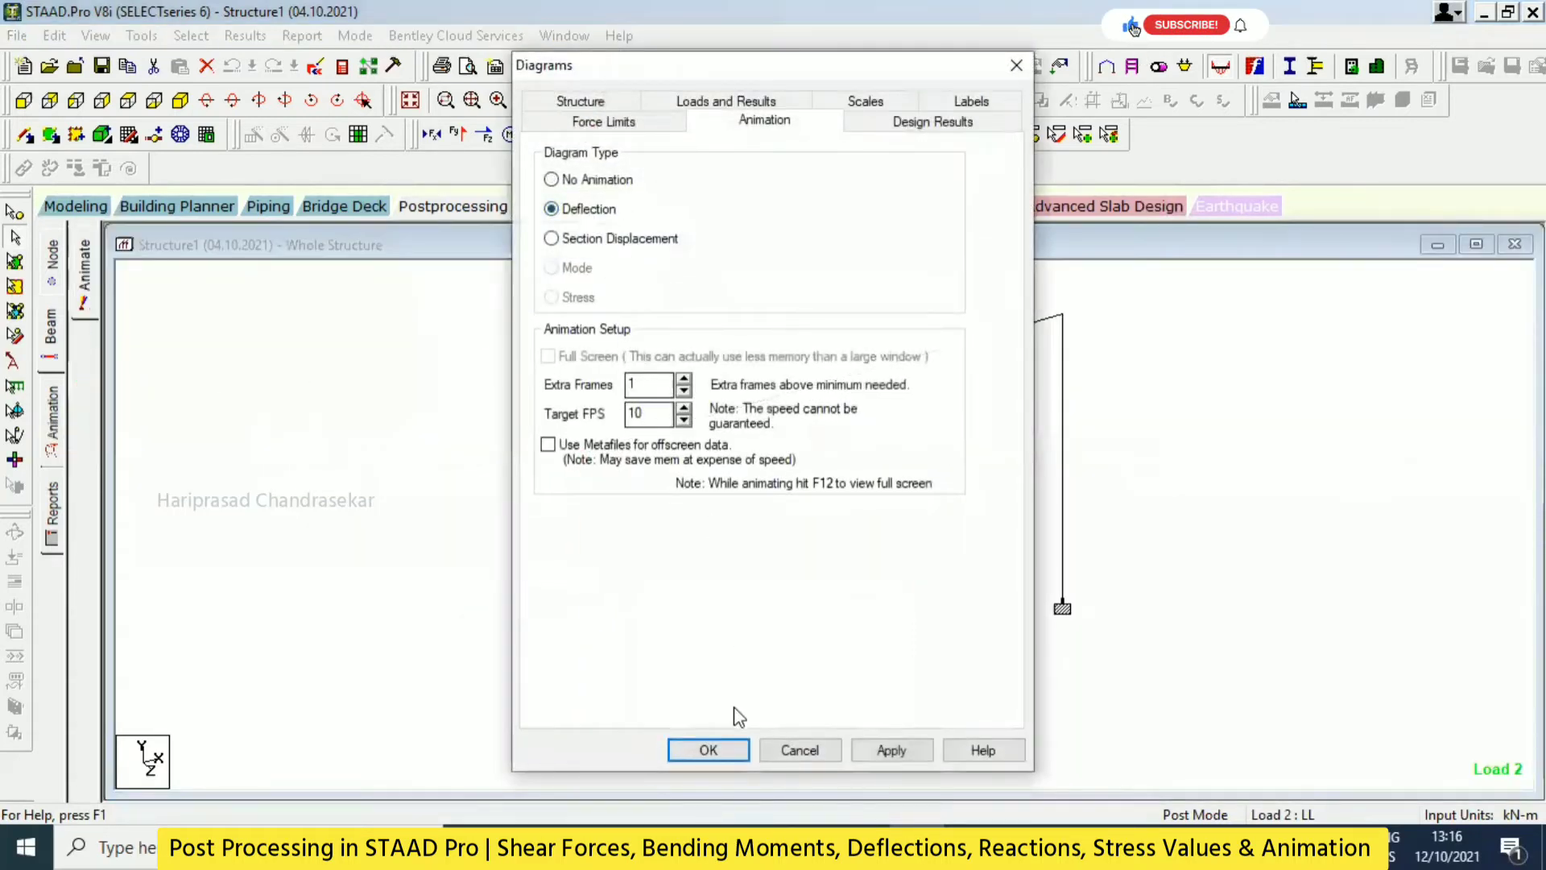
pyautogui.click(731, 749)
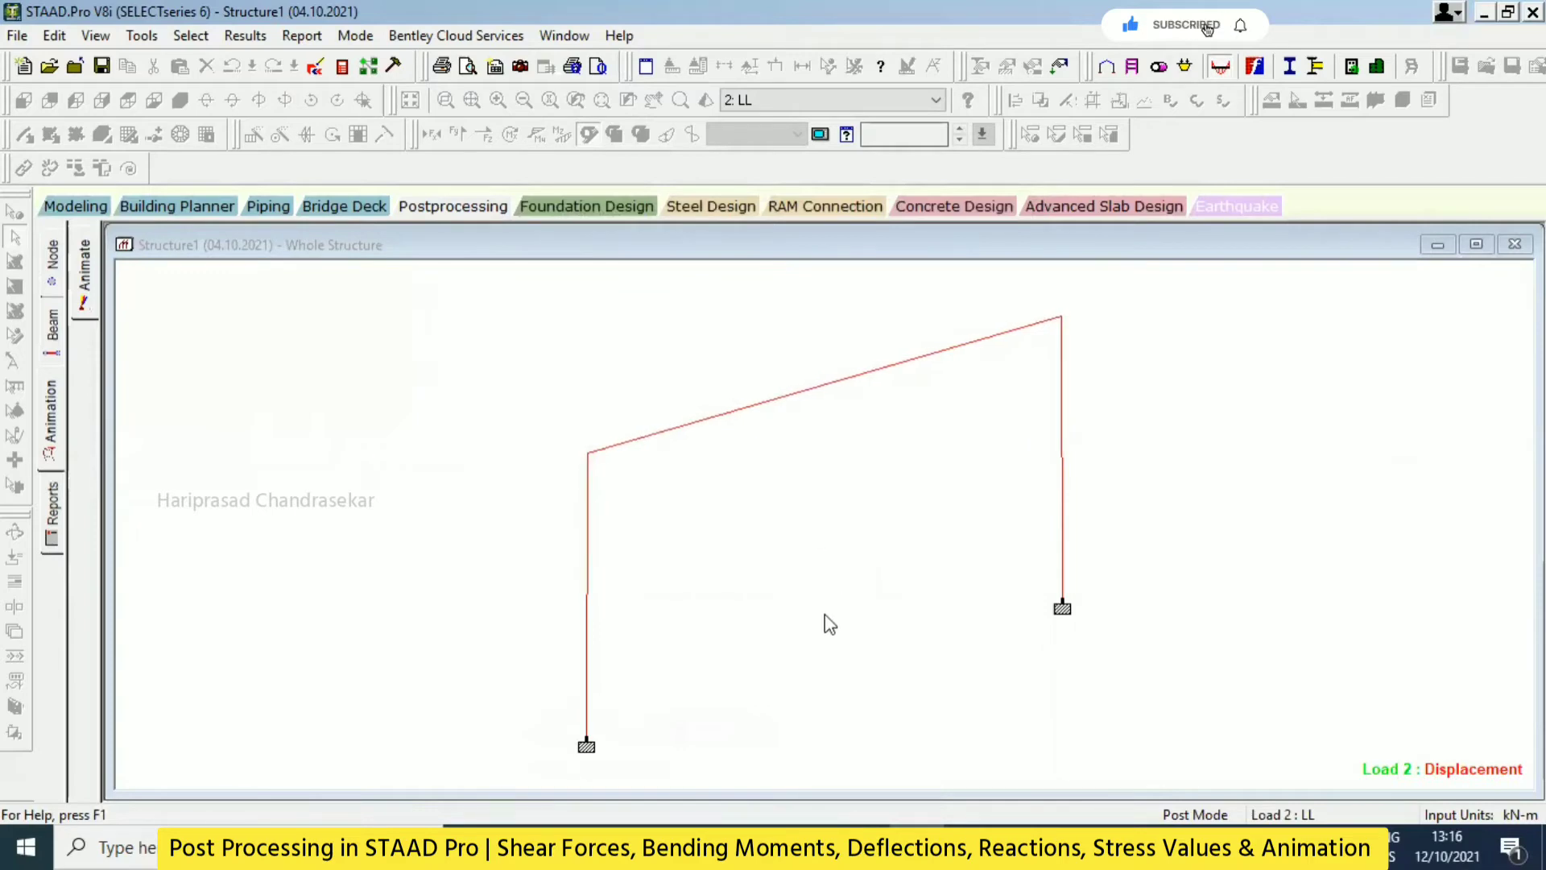
# View the report preview and the available report setup items, leaving the setup without changes
pyautogui.click(53, 503)
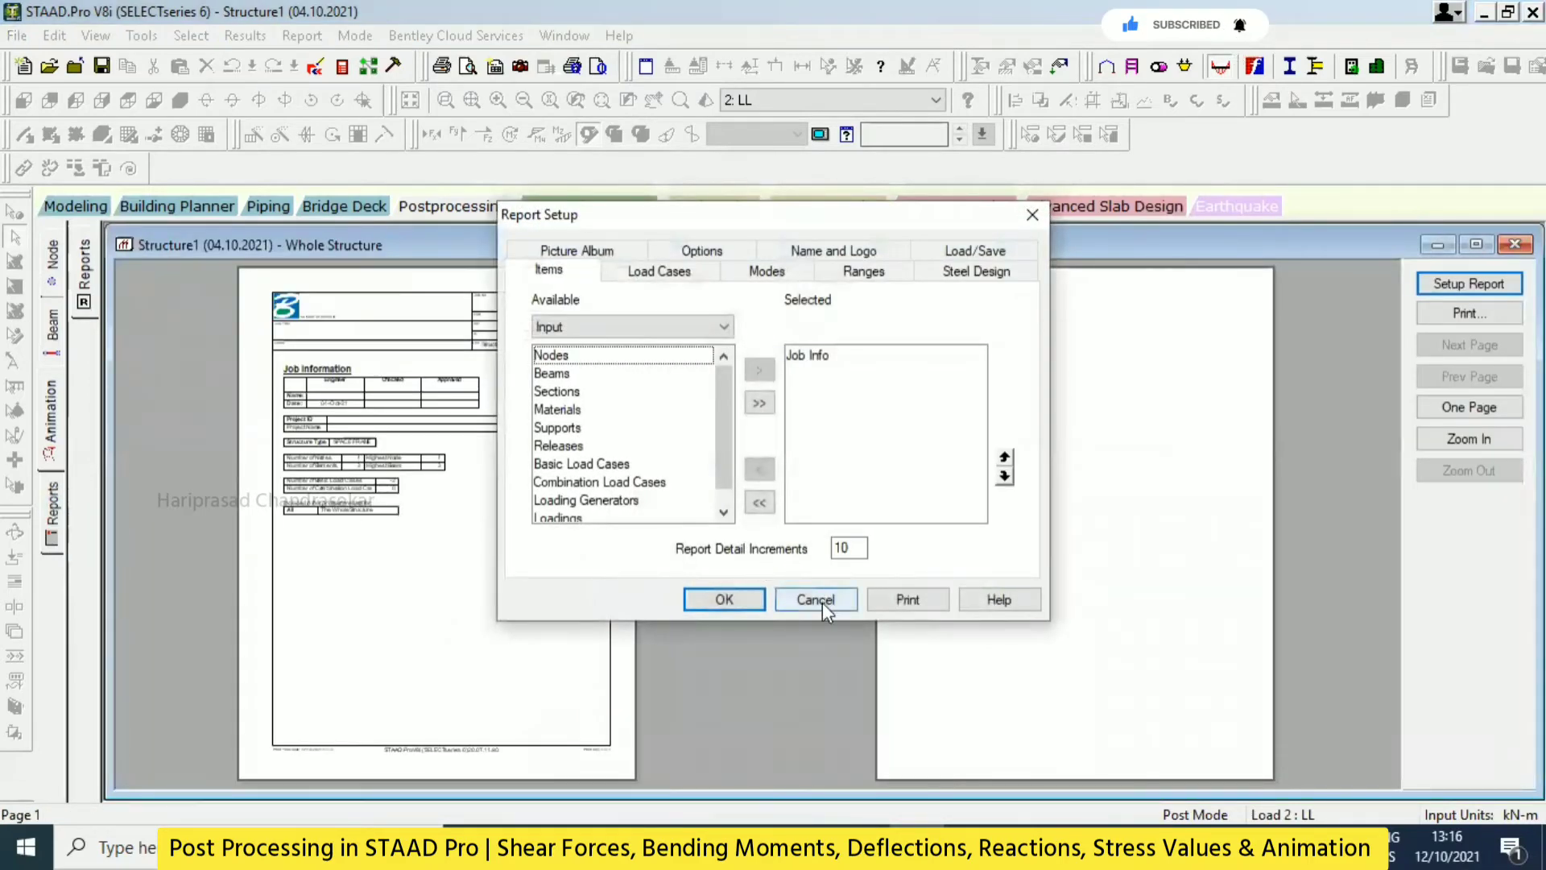
pyautogui.click(817, 599)
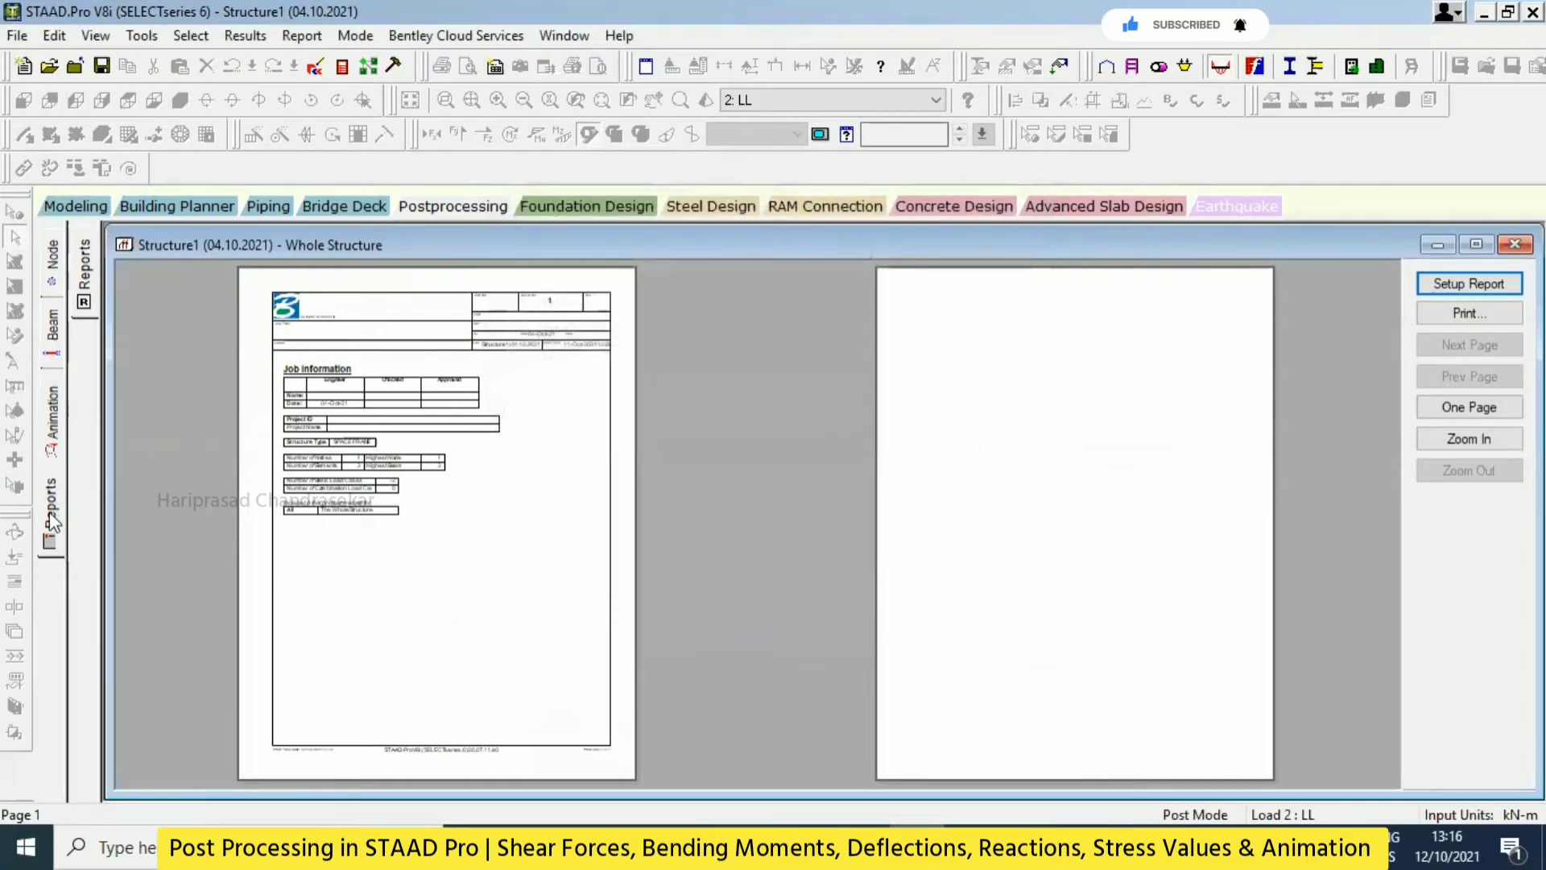
pyautogui.click(51, 517)
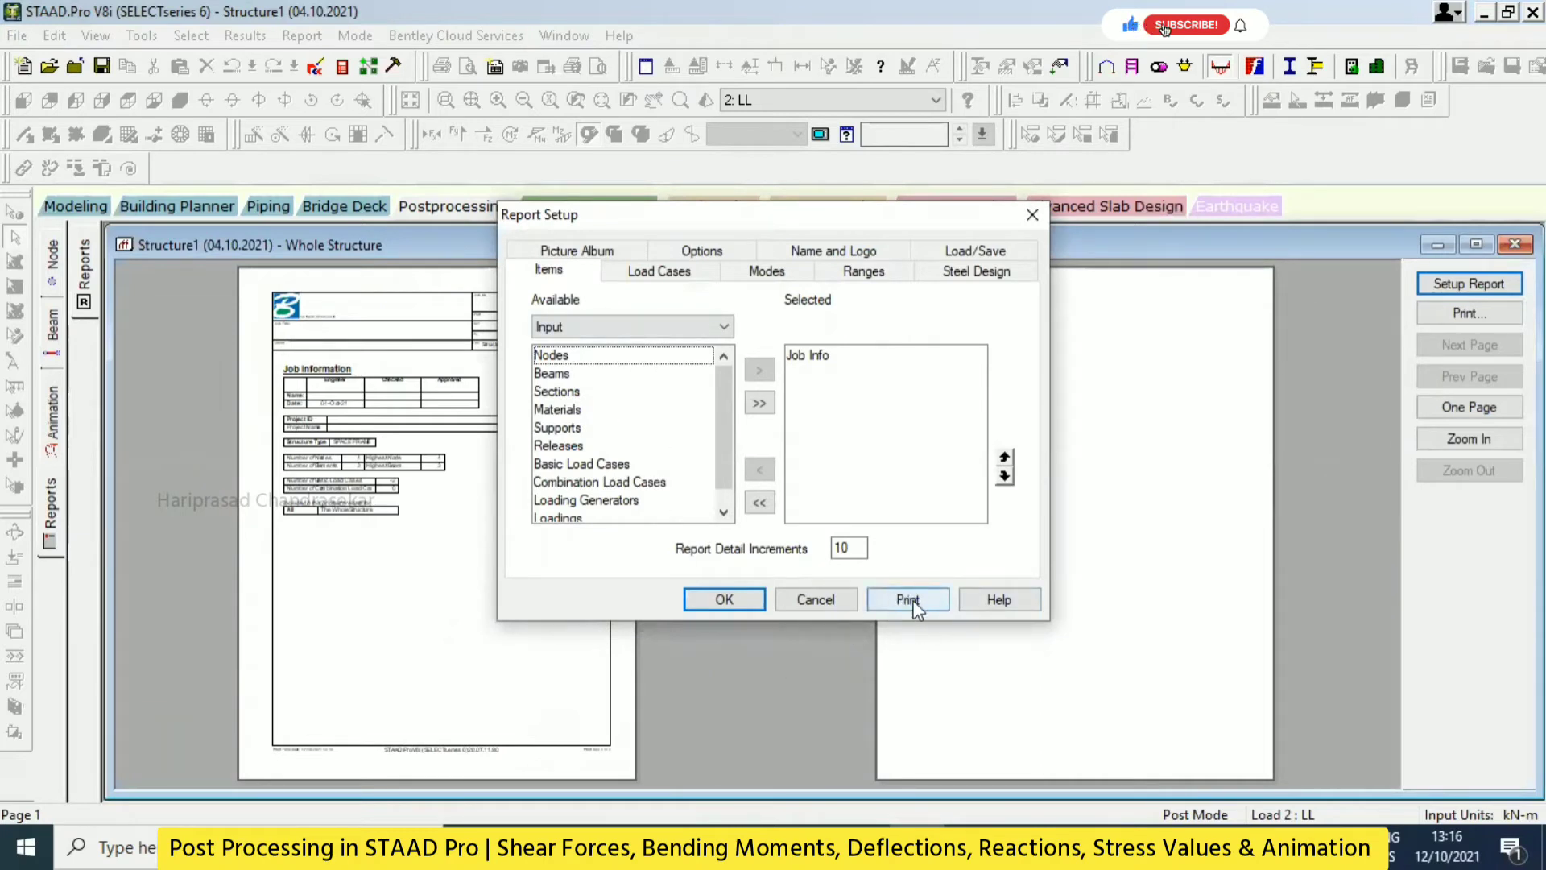
pyautogui.click(823, 603)
# Show the beam force results with the whole bending moment diagram in view and review the beam end forces
pyautogui.click(55, 355)
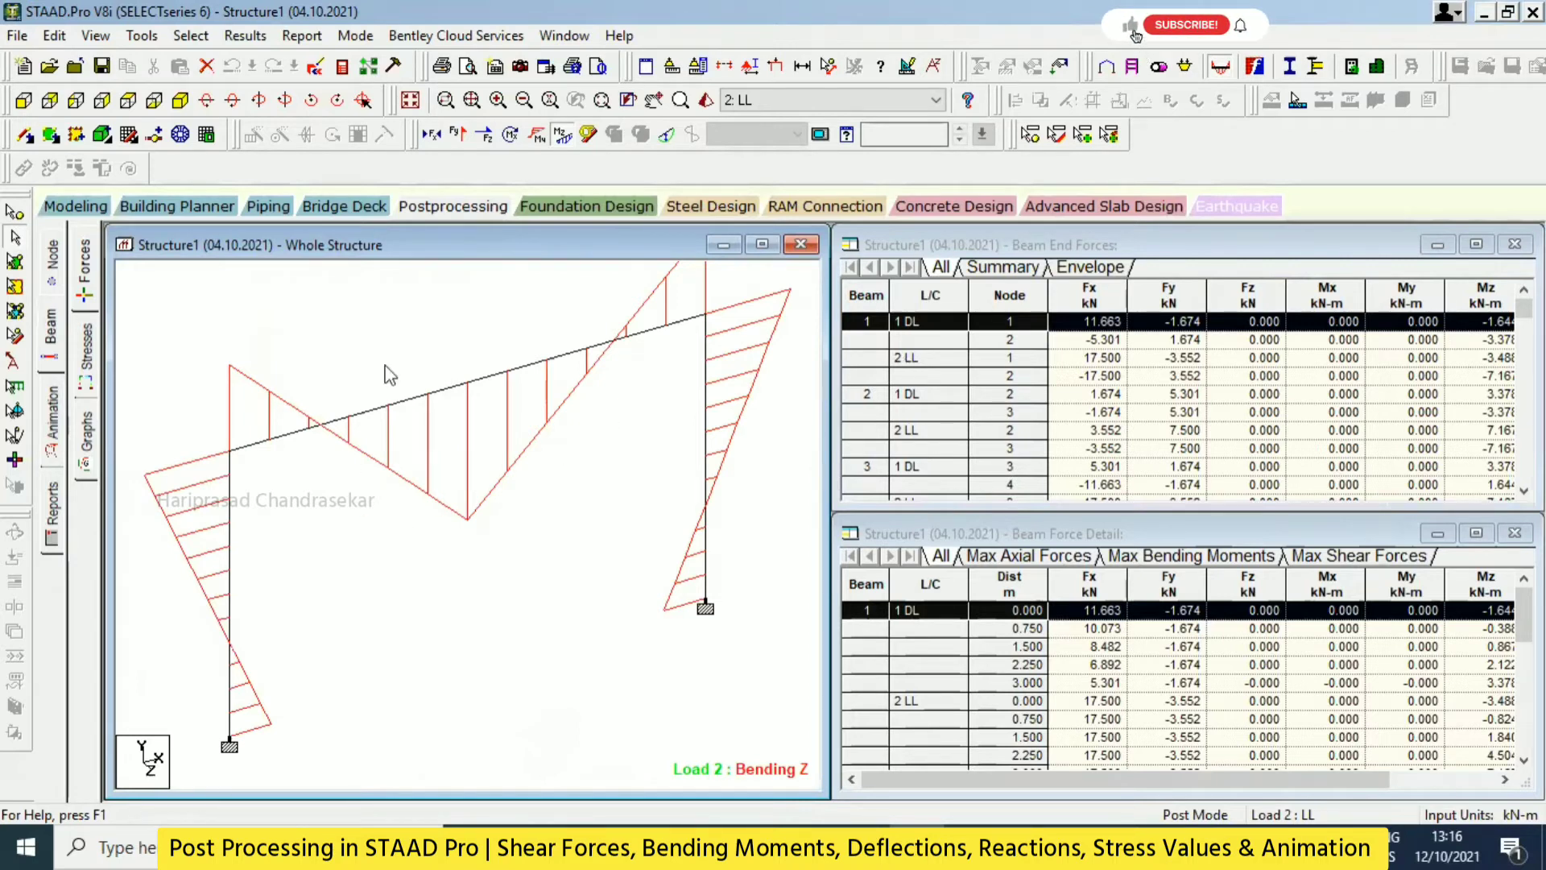
pyautogui.scroll(-2, 359, 413)
pyautogui.moveTo(441, 355); pyautogui.dragTo(426, 393, button='middle')
pyautogui.scroll(-2, 426, 393)
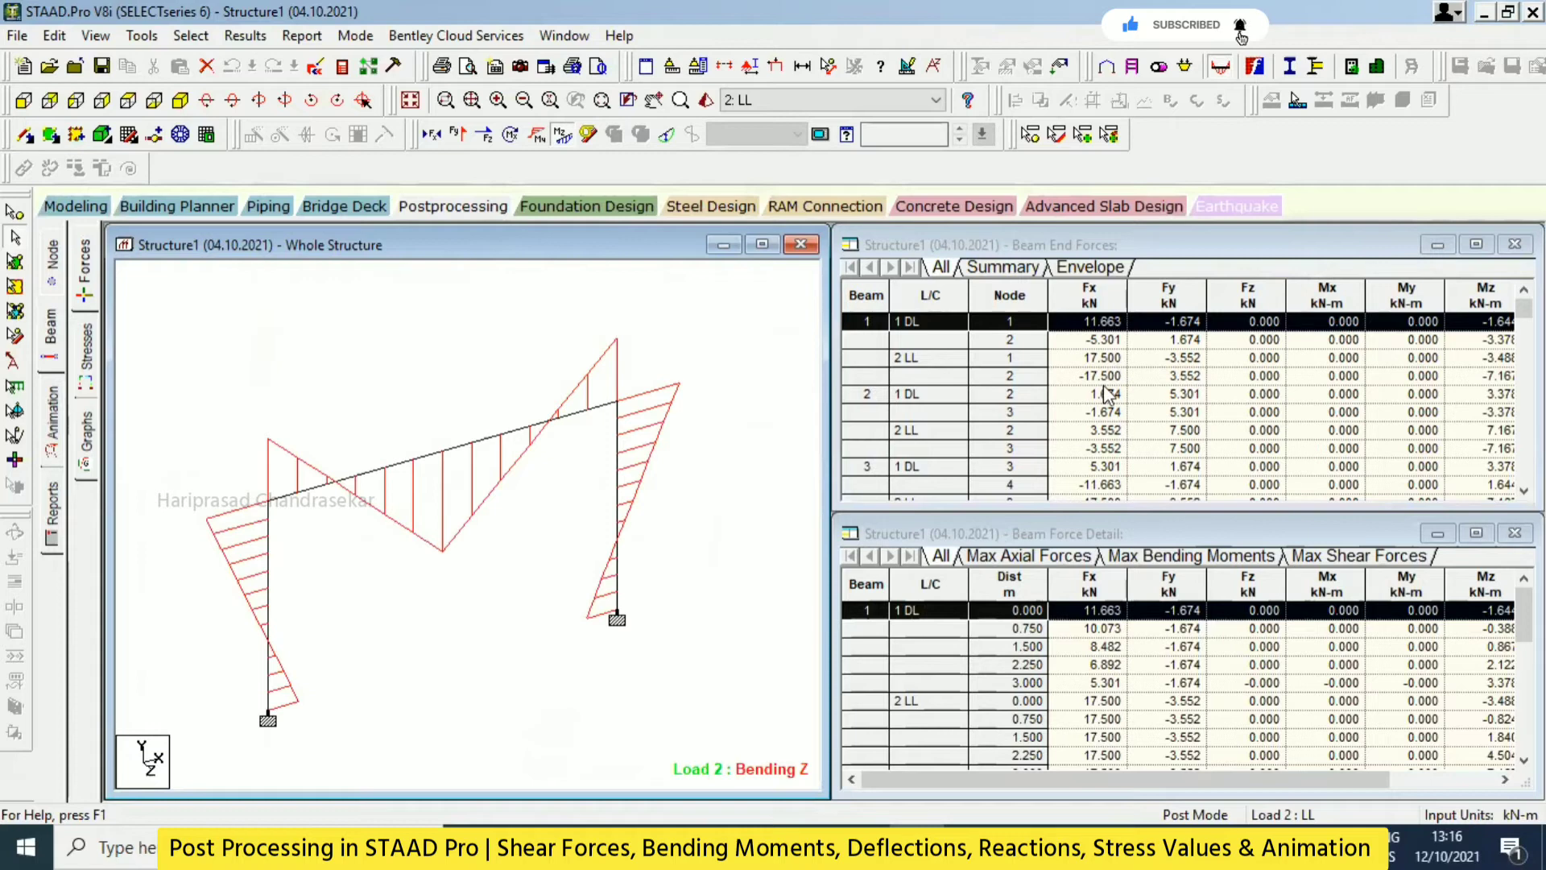
pyautogui.click(1201, 374)
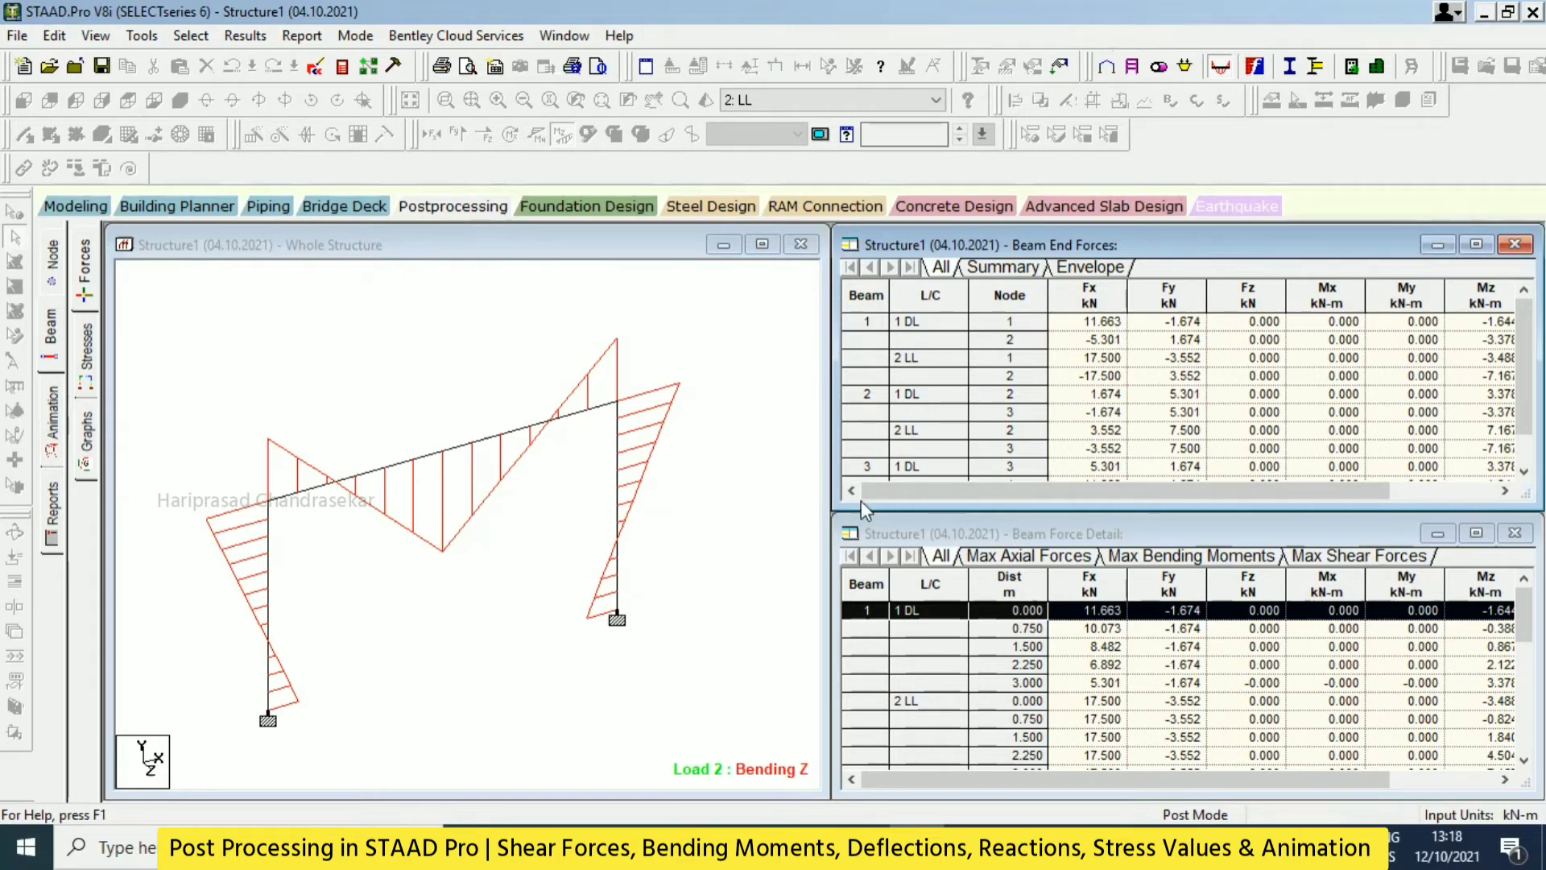
pyautogui.click(733, 568)
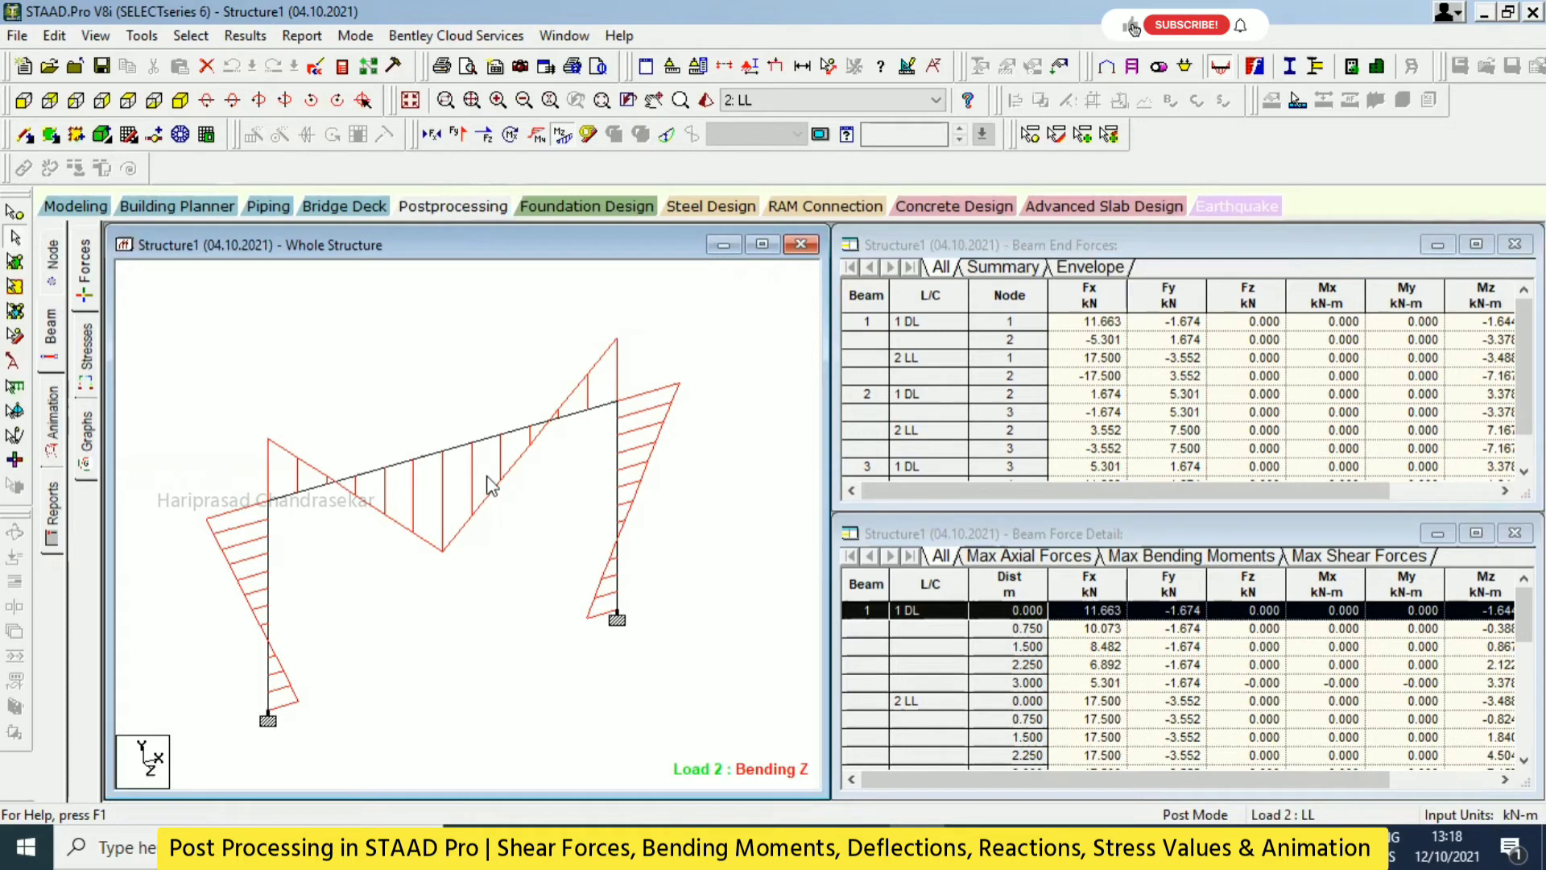
# Annotate all beams with the end, maximum and mid-point bending moments, and clear the annotations after reading them
pyautogui.click(244, 35)
pyautogui.click(284, 396)
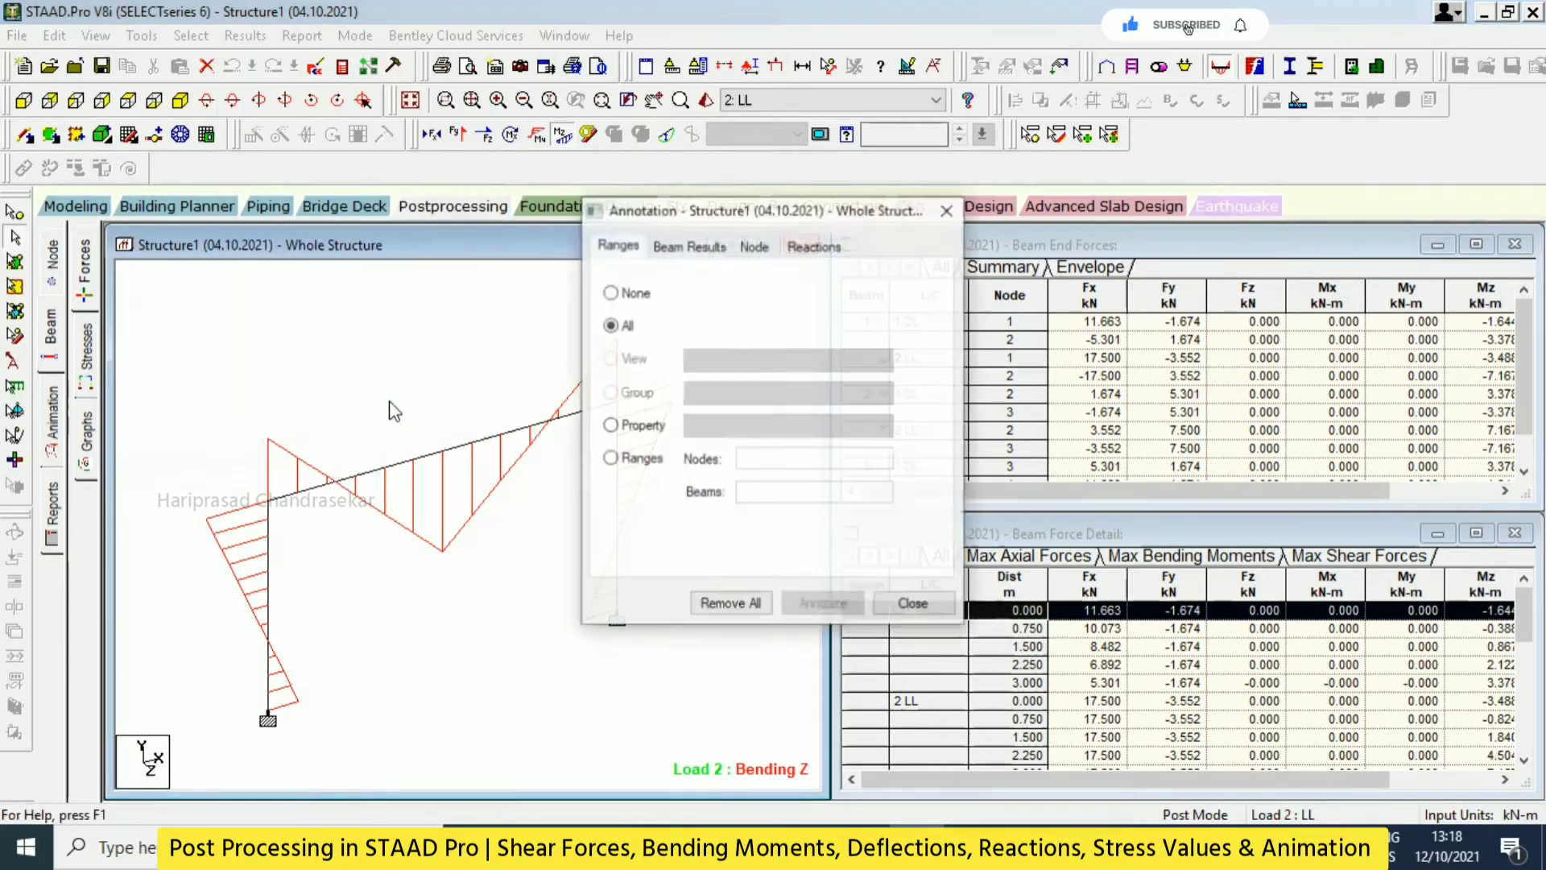
pyautogui.click(689, 246)
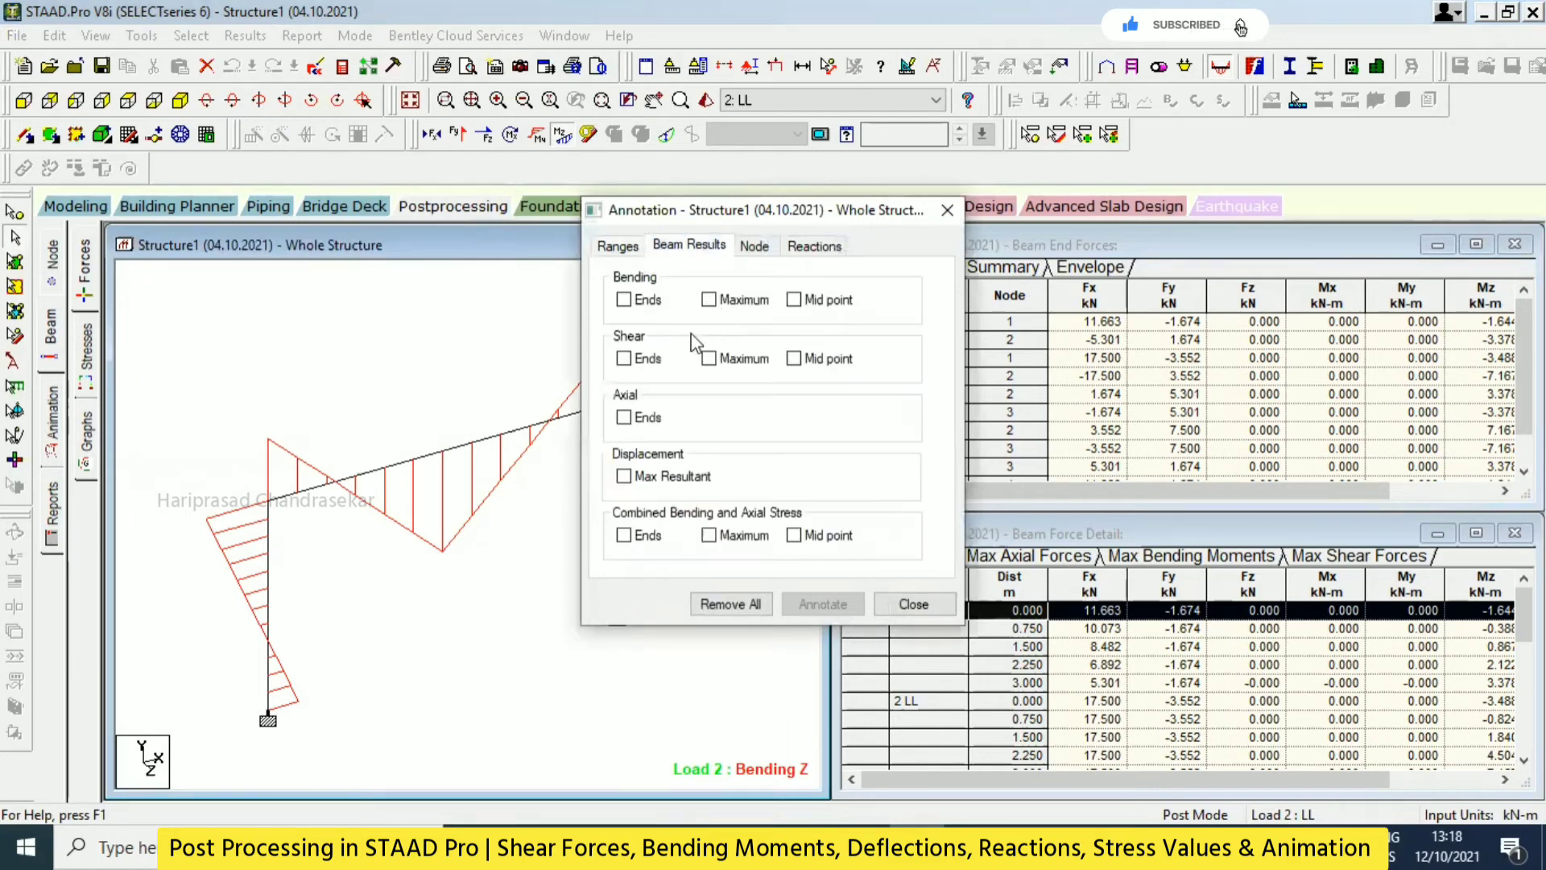
pyautogui.click(624, 358)
pyautogui.click(709, 359)
pyautogui.click(624, 359)
pyautogui.click(709, 359)
pyautogui.click(709, 299)
pyautogui.click(794, 300)
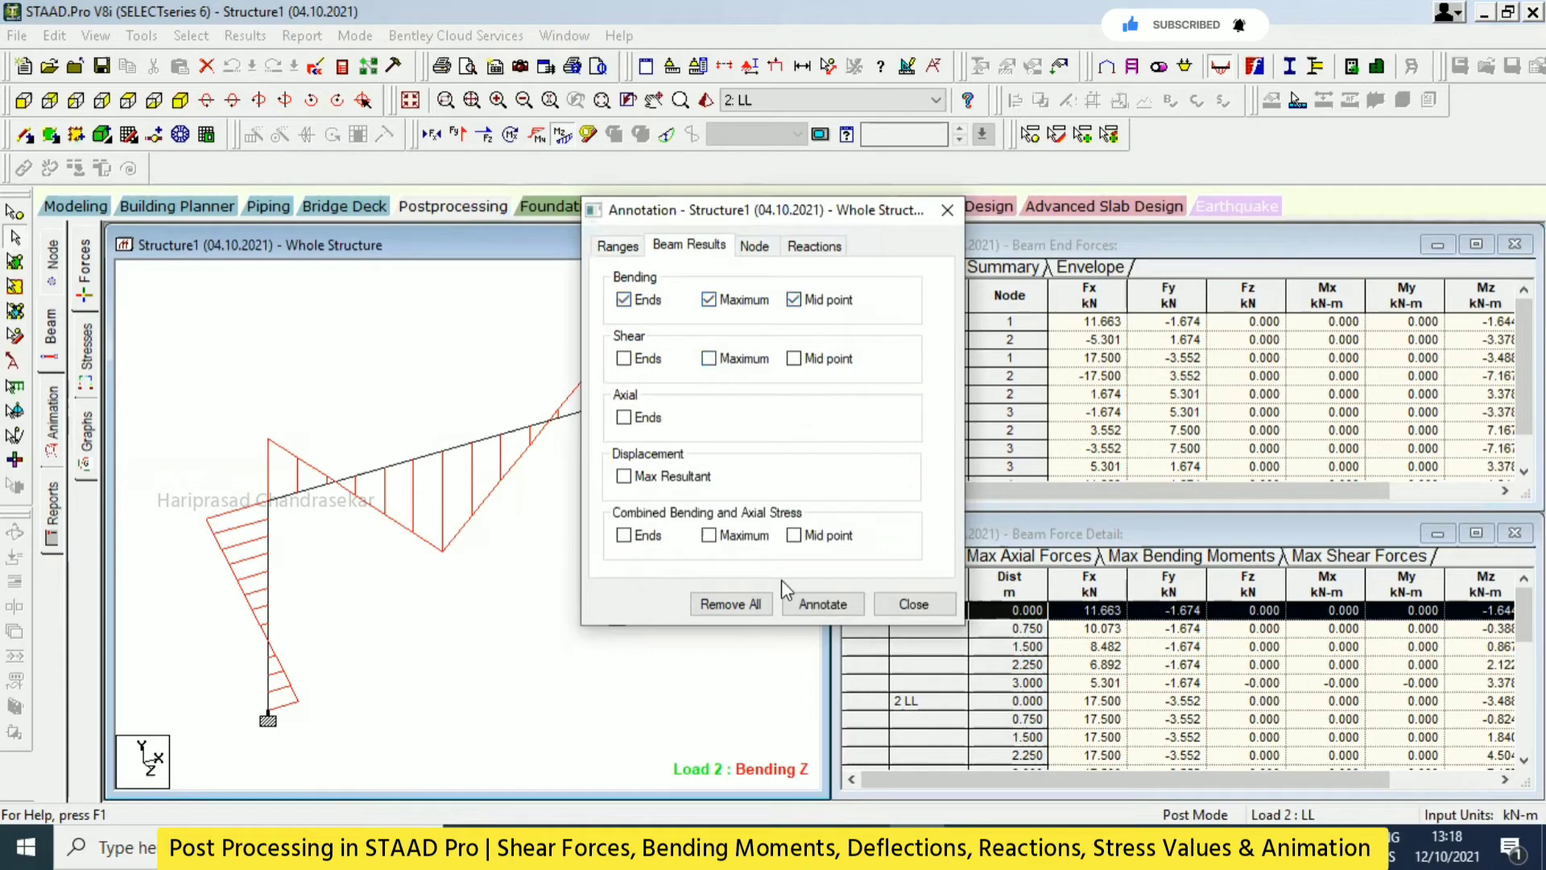
pyautogui.click(799, 606)
pyautogui.click(888, 604)
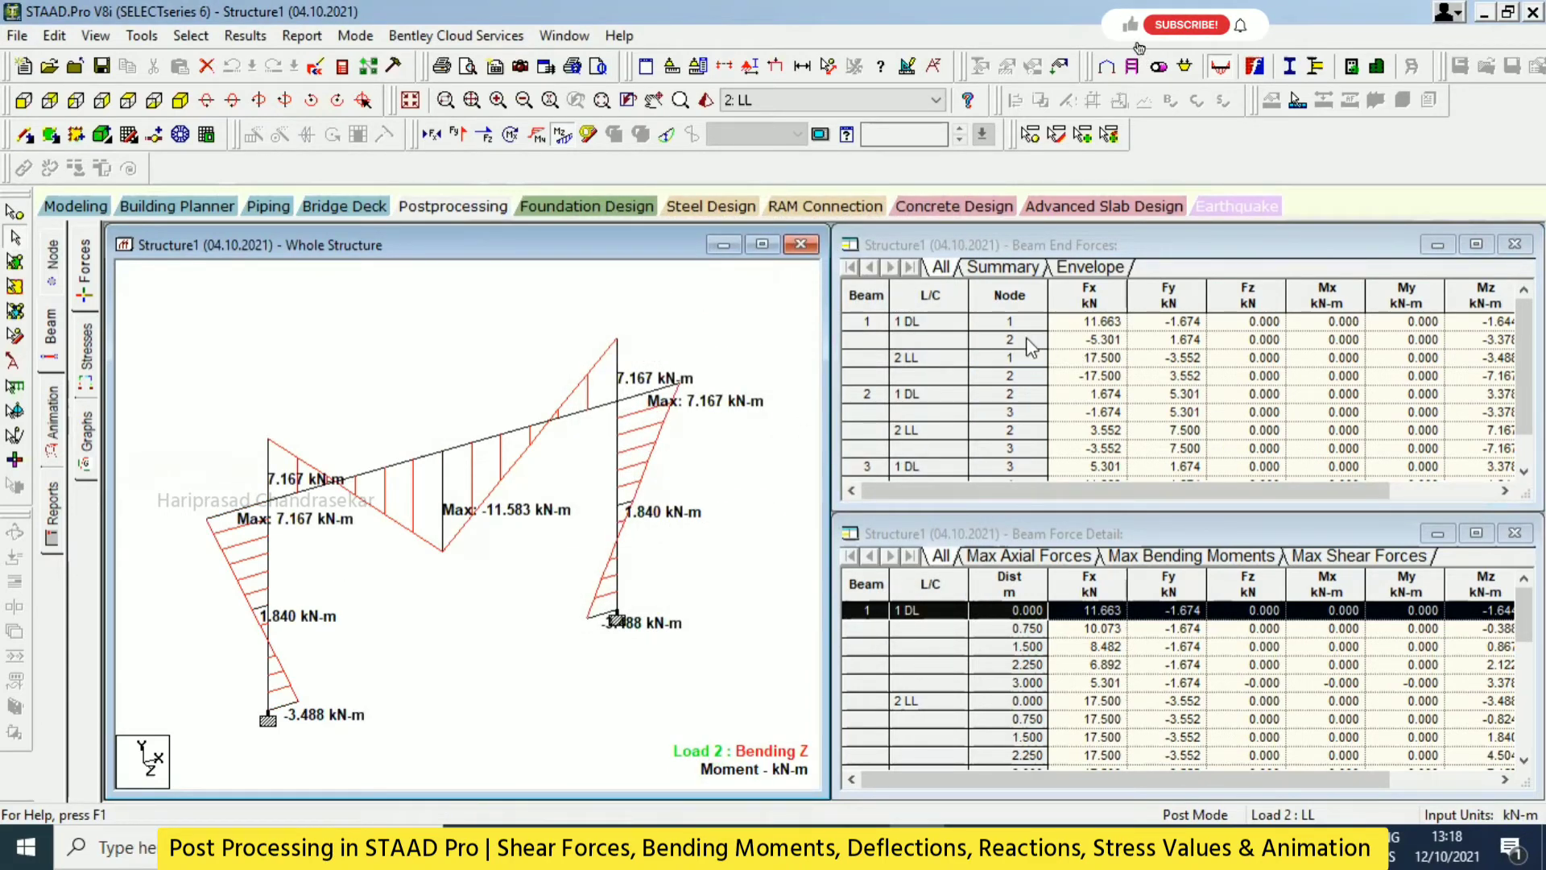
pyautogui.click(146, 350)
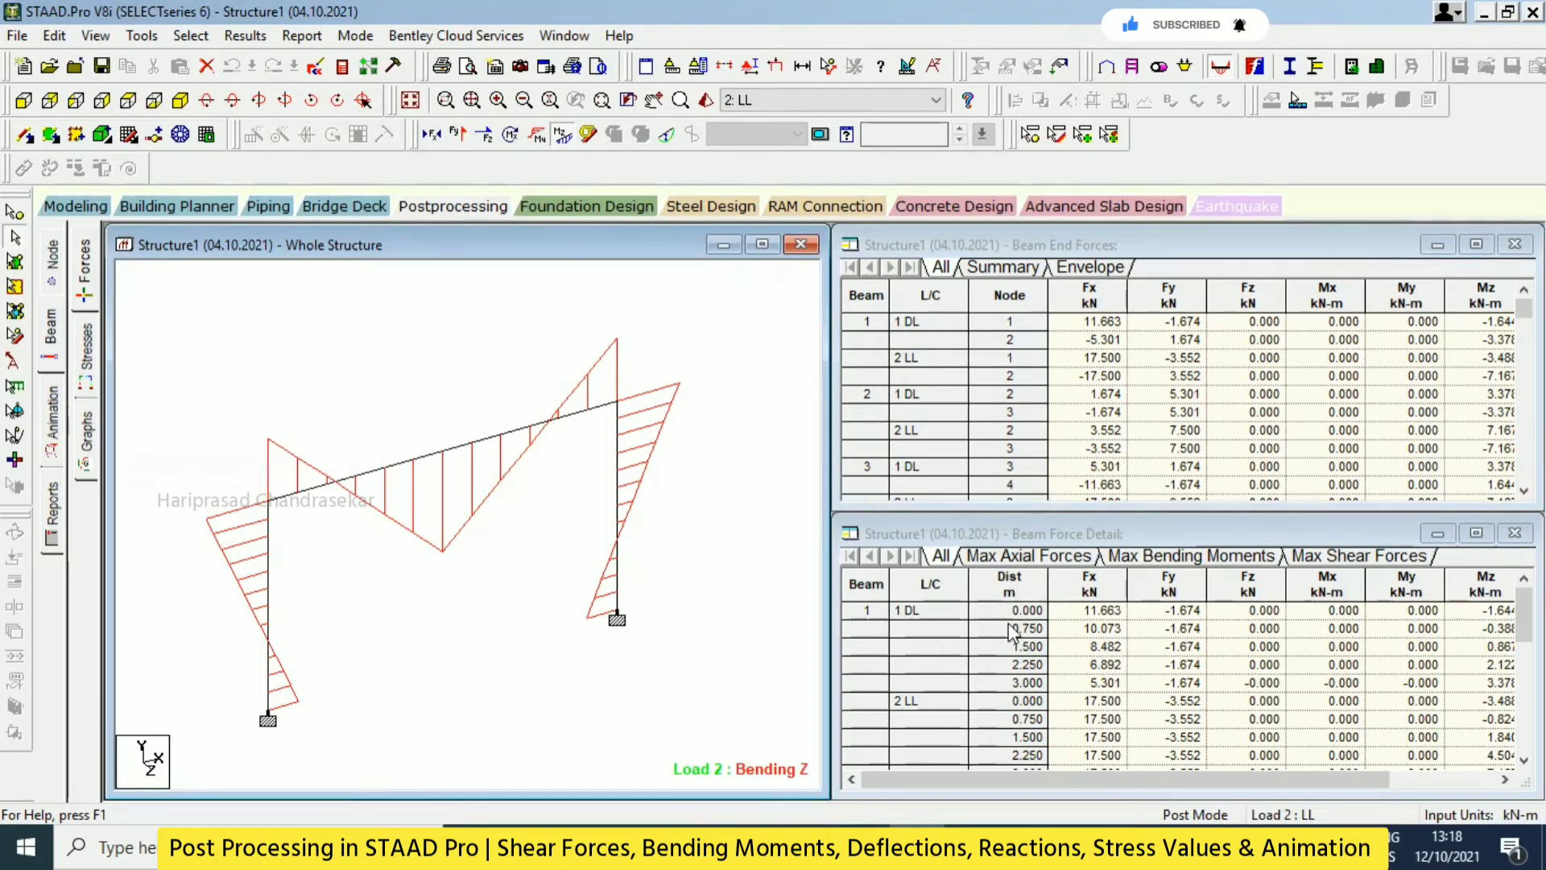
# Review the beams' maximum axial forces, bending moments and shear forces, finishing on the complete beam force details
pyautogui.click(1039, 557)
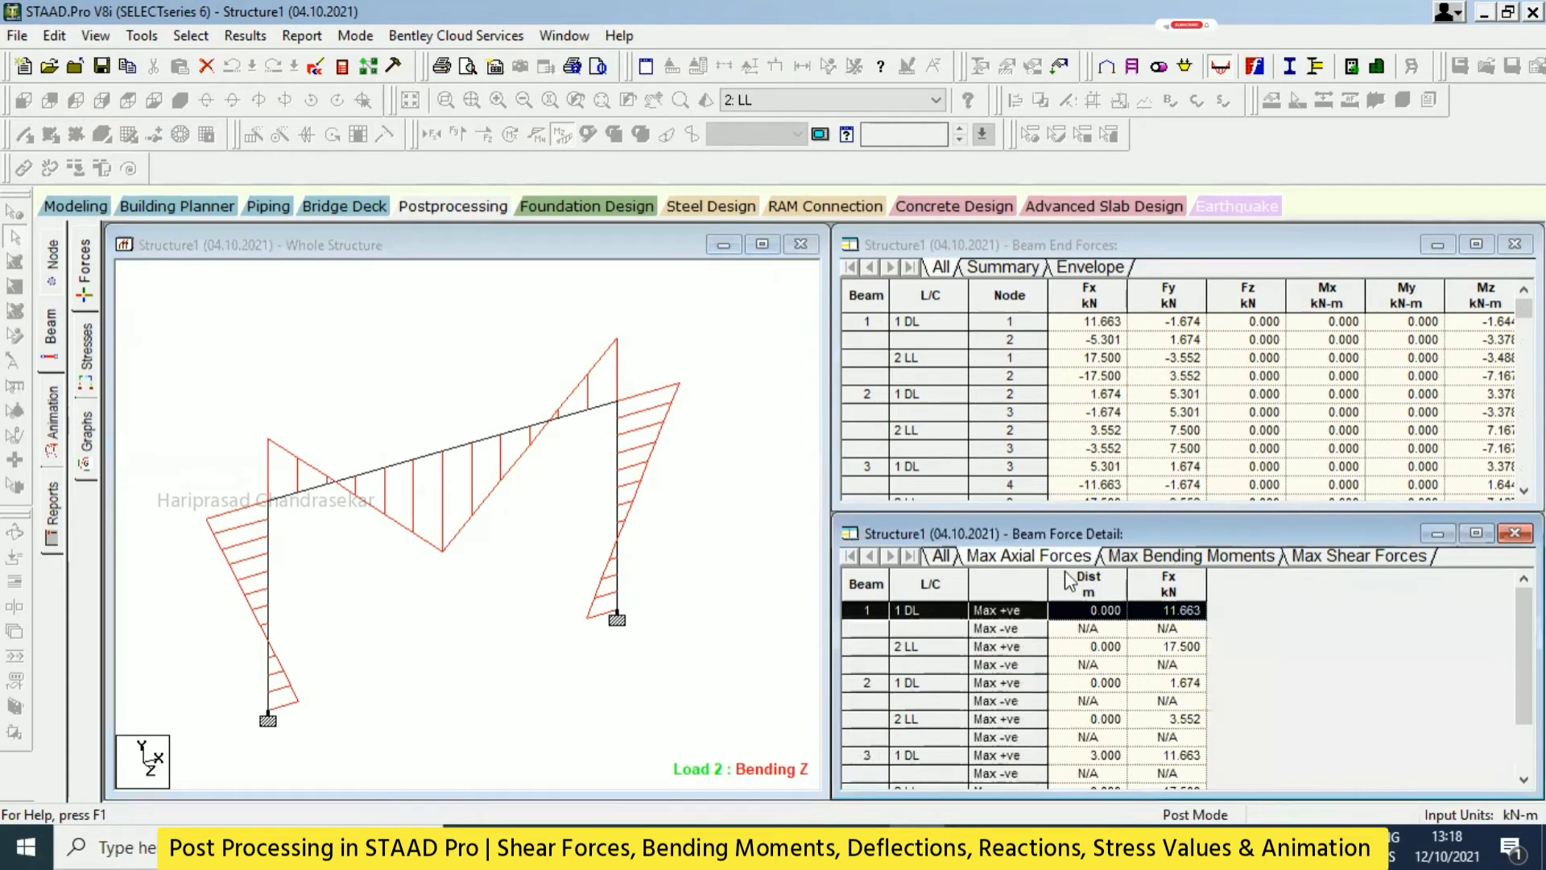
pyautogui.click(1181, 556)
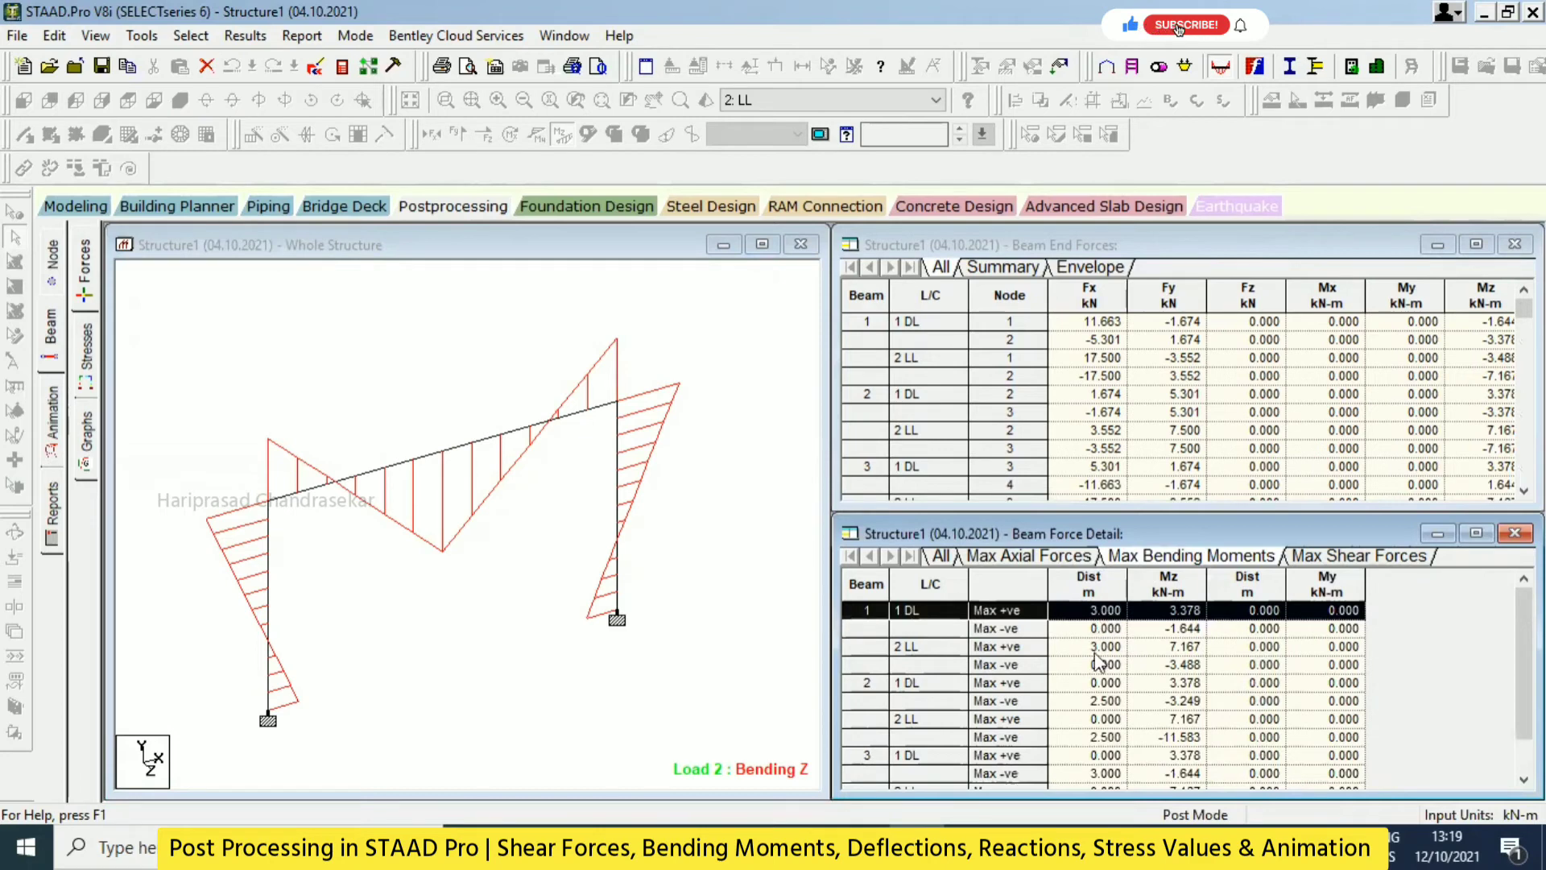
pyautogui.scroll(-1, 1105, 725)
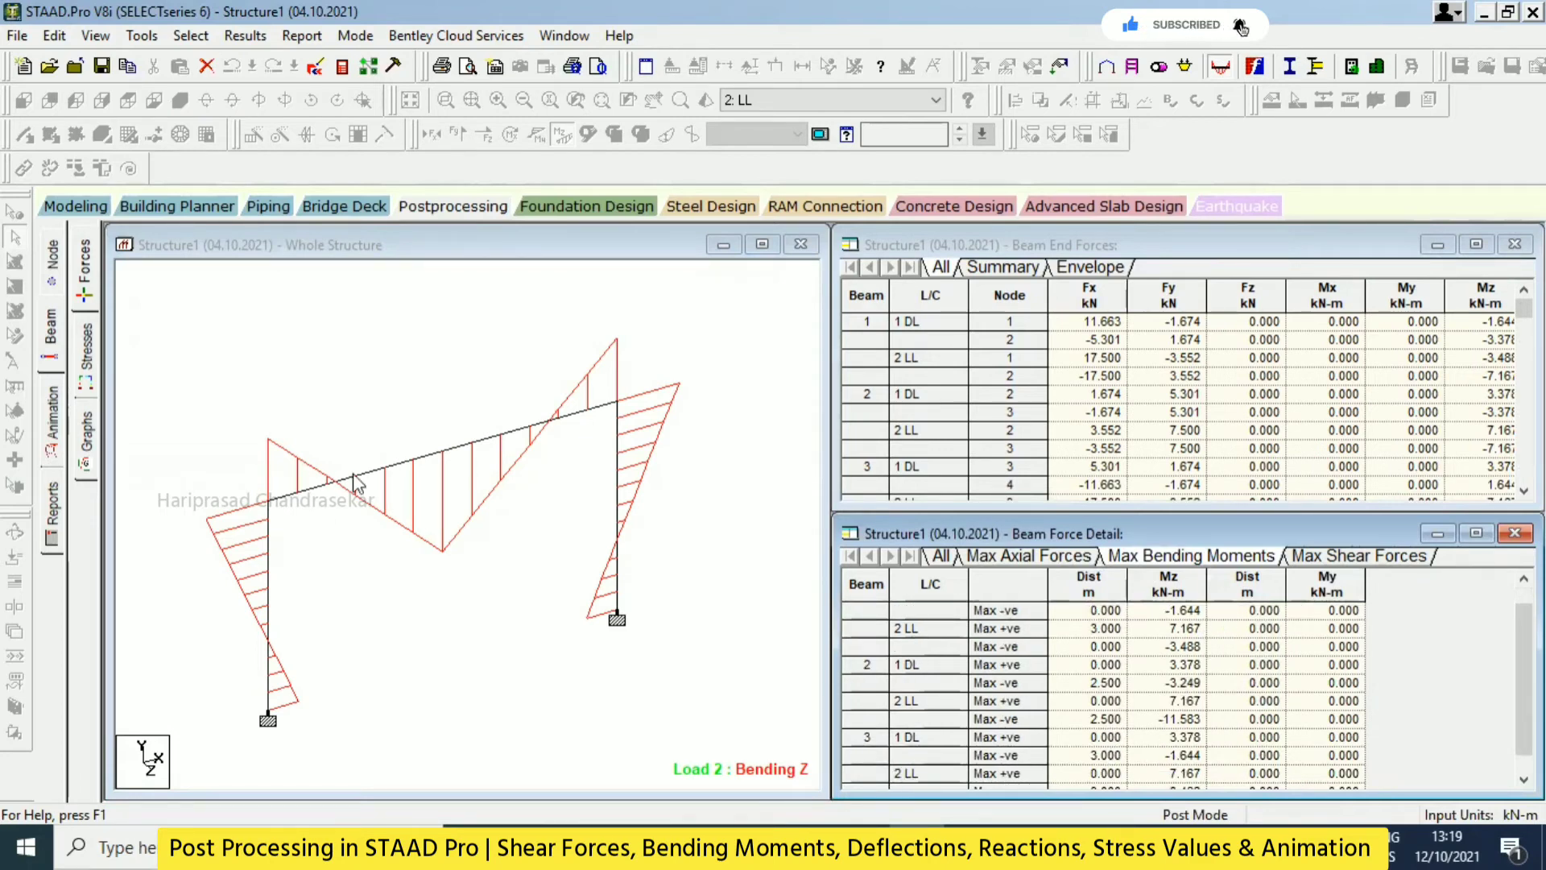
pyautogui.click(1379, 562)
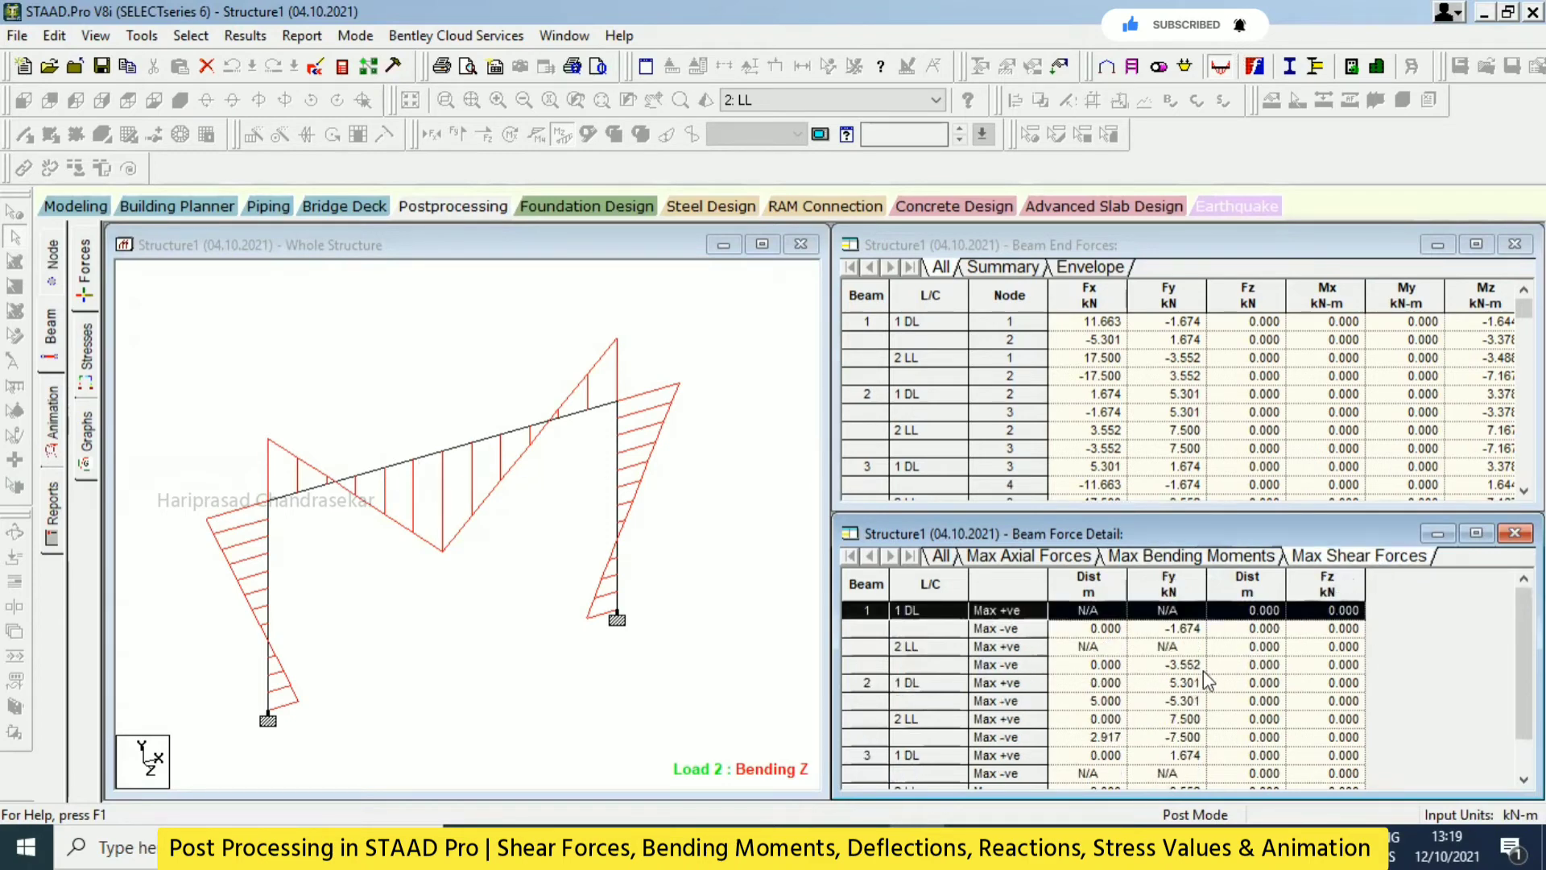
pyautogui.click(946, 558)
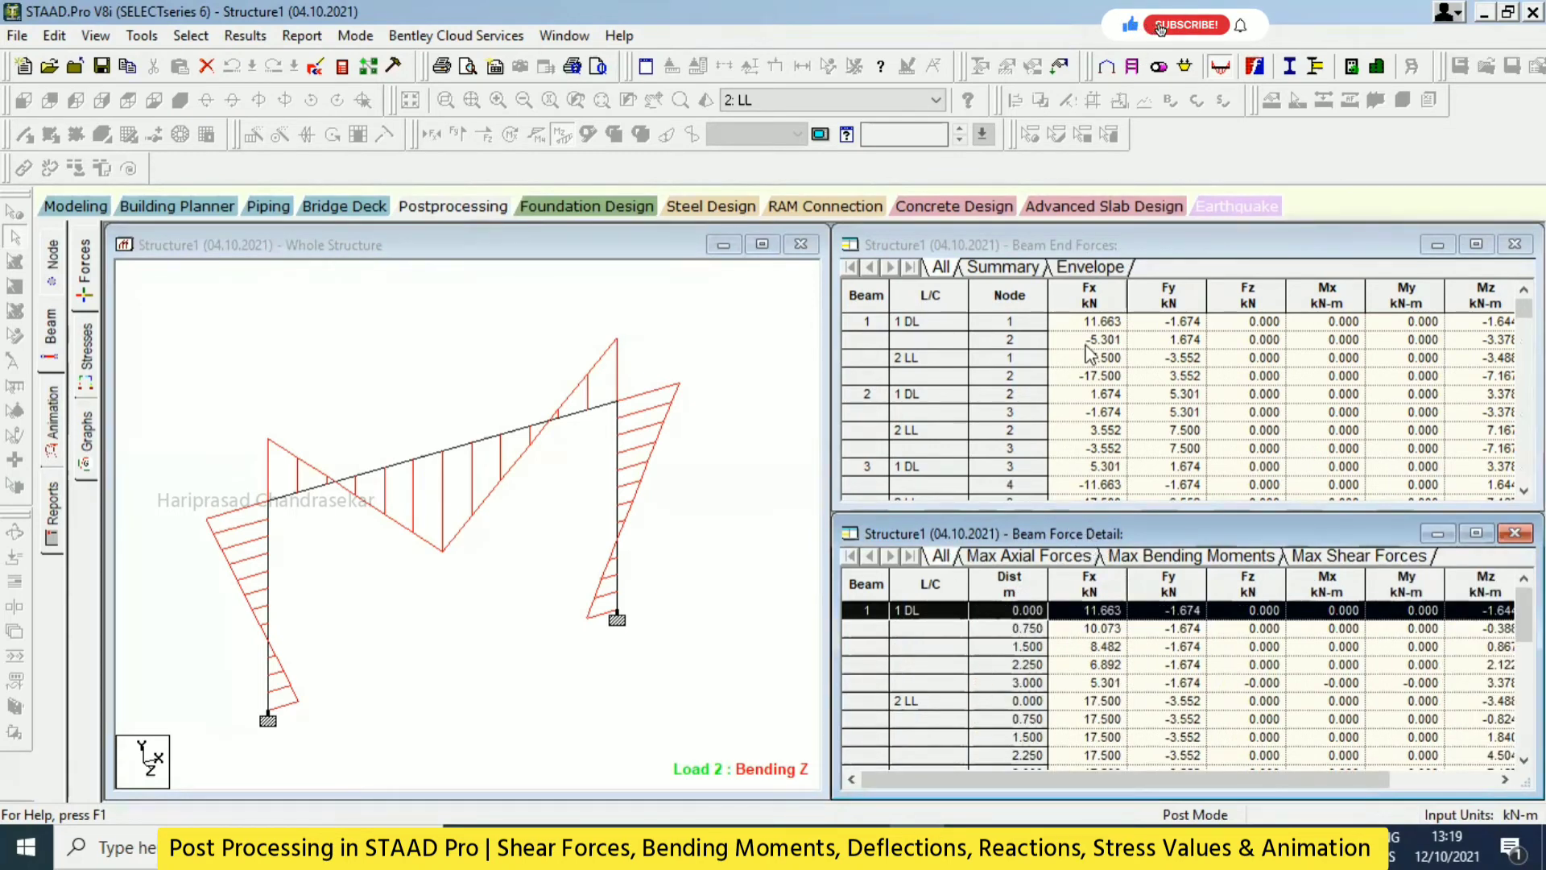
# Examine the beam end forces summary and the positive and negative envelope values for each beam
pyautogui.click(1089, 269)
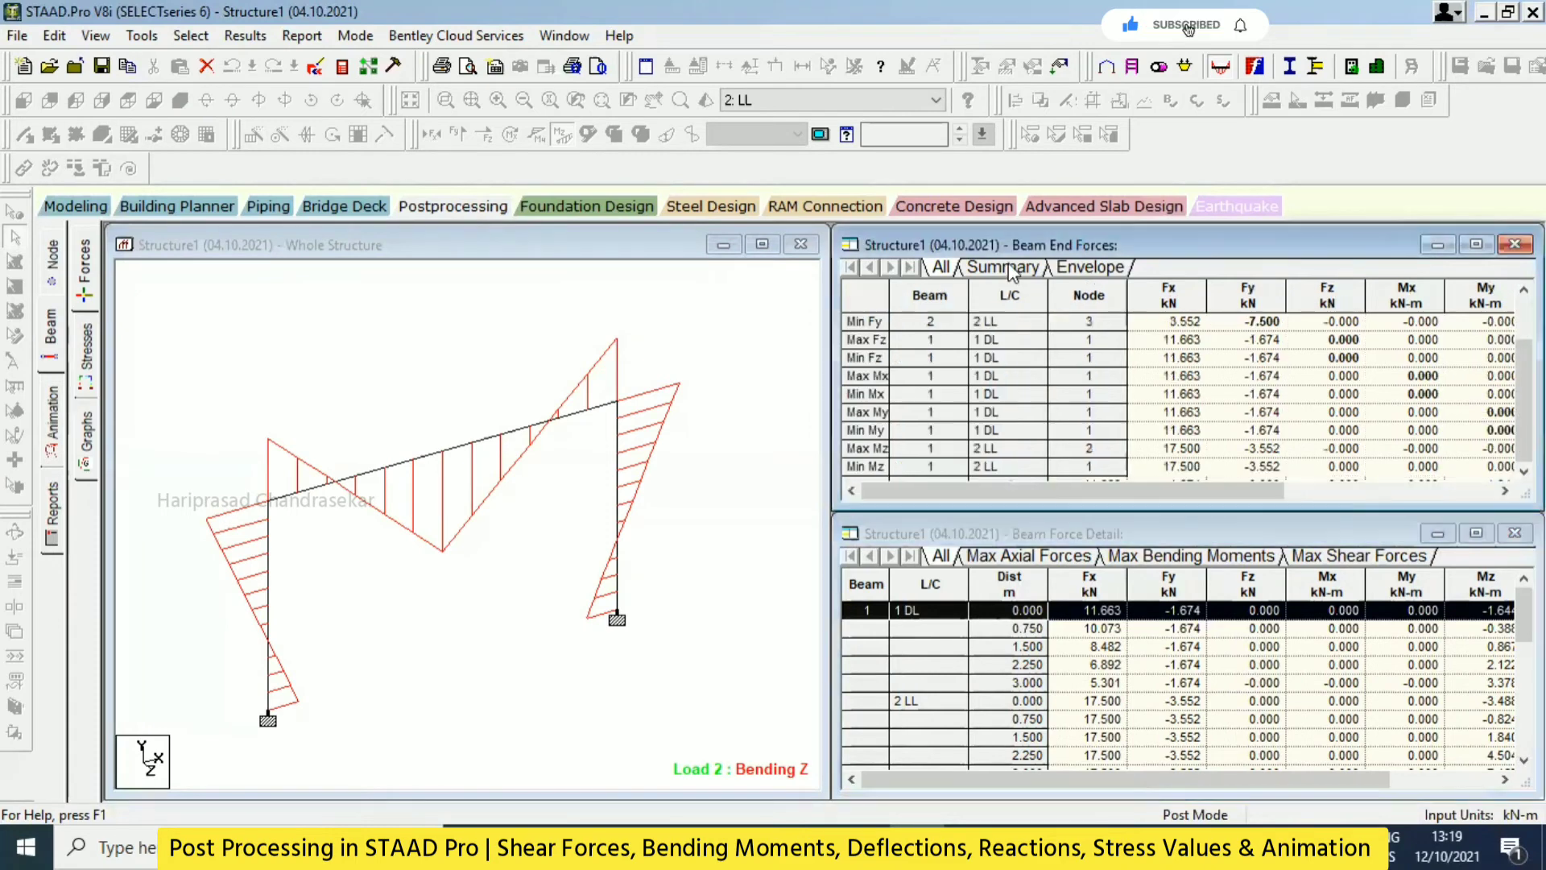
pyautogui.click(1112, 276)
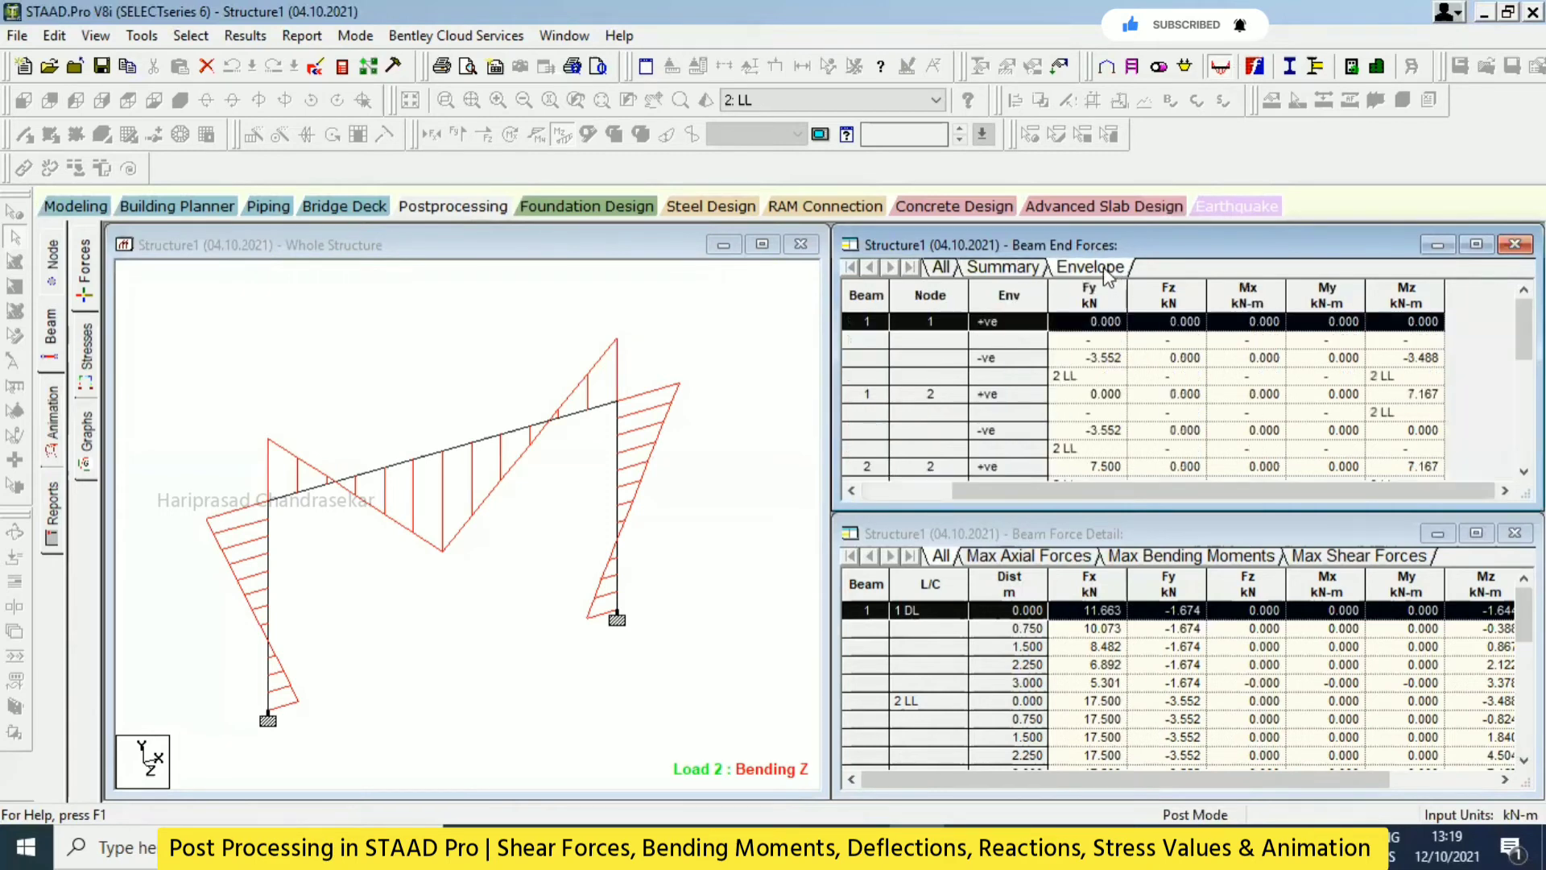
pyautogui.scroll(-3, 1019, 394)
pyautogui.scroll(3, 1019, 395)
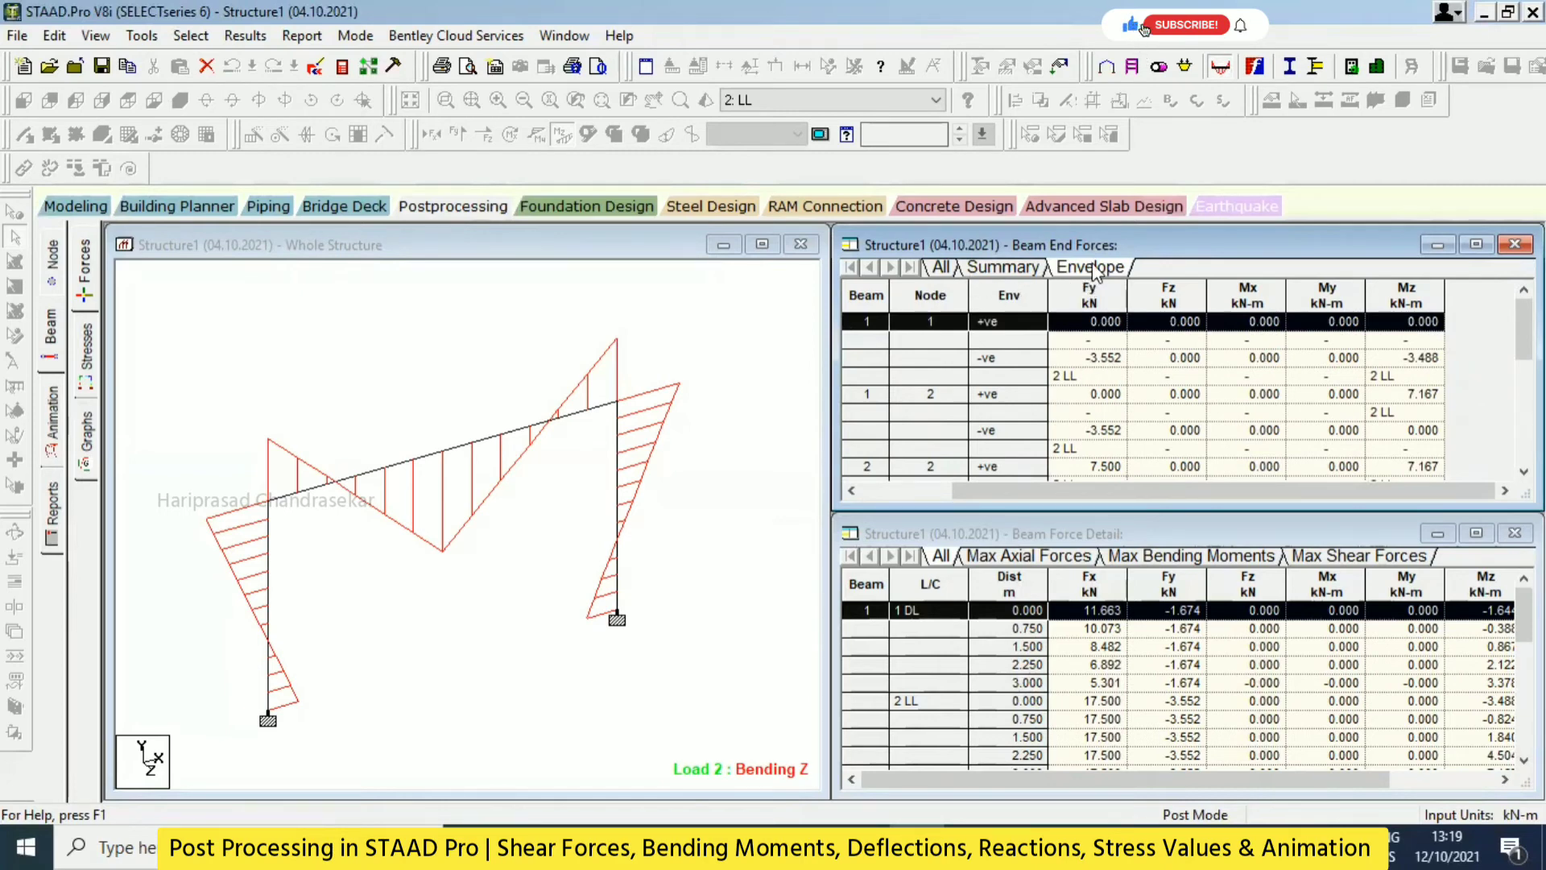
pyautogui.scroll(-1, 1105, 454)
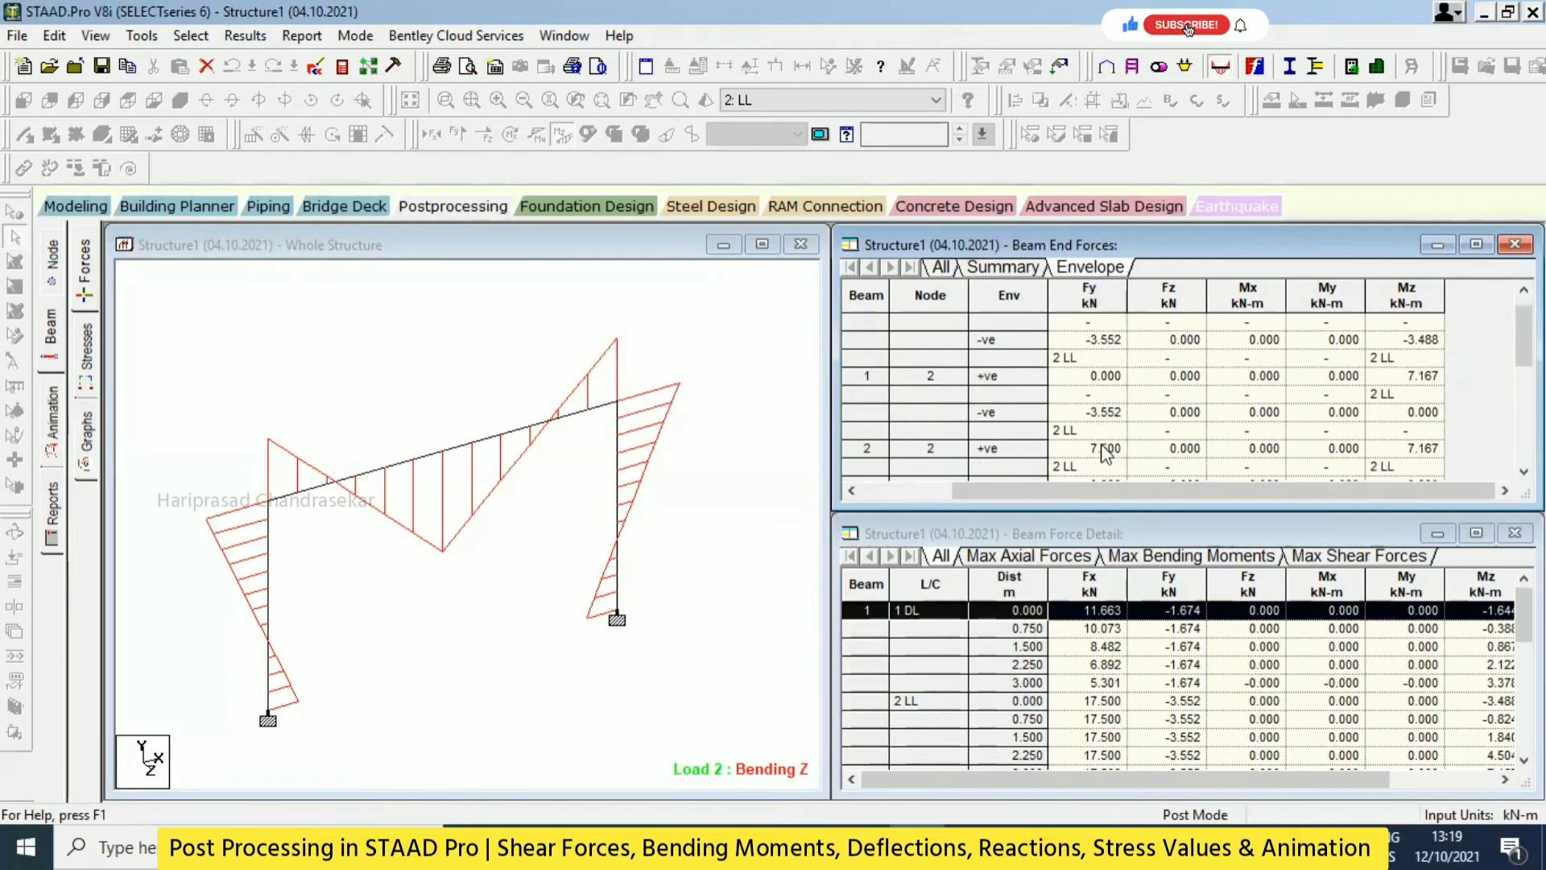
pyautogui.scroll(-5, 1105, 454)
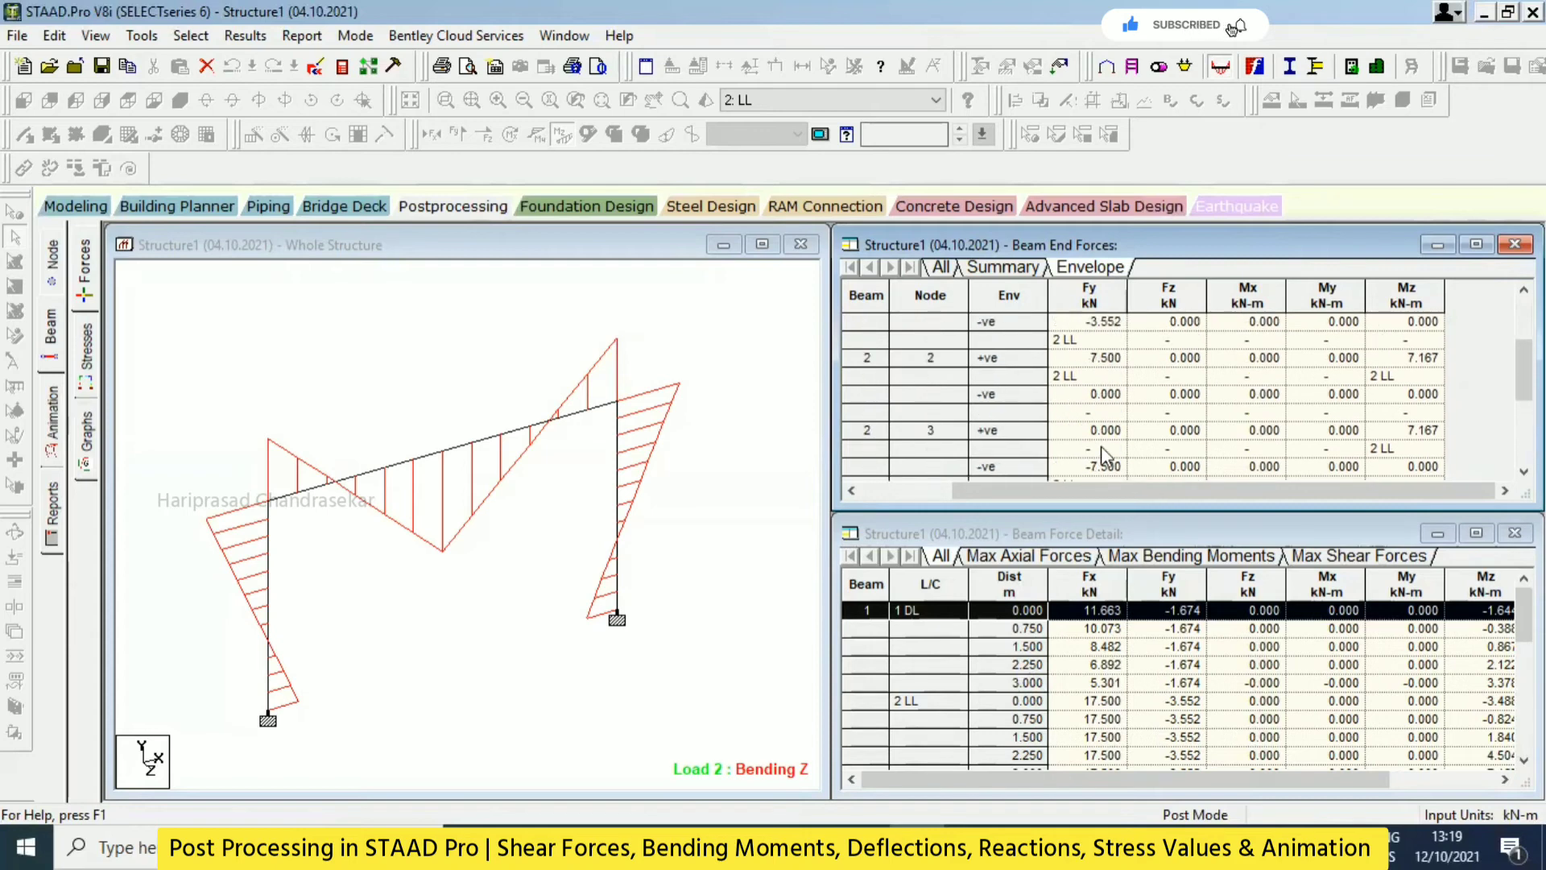
pyautogui.scroll(2, 1100, 446)
# Compare the Bending Z diagrams for Envelope, 1: DL and 2: LL, finishing on Envelope
pyautogui.click(837, 99)
pyautogui.click(763, 148)
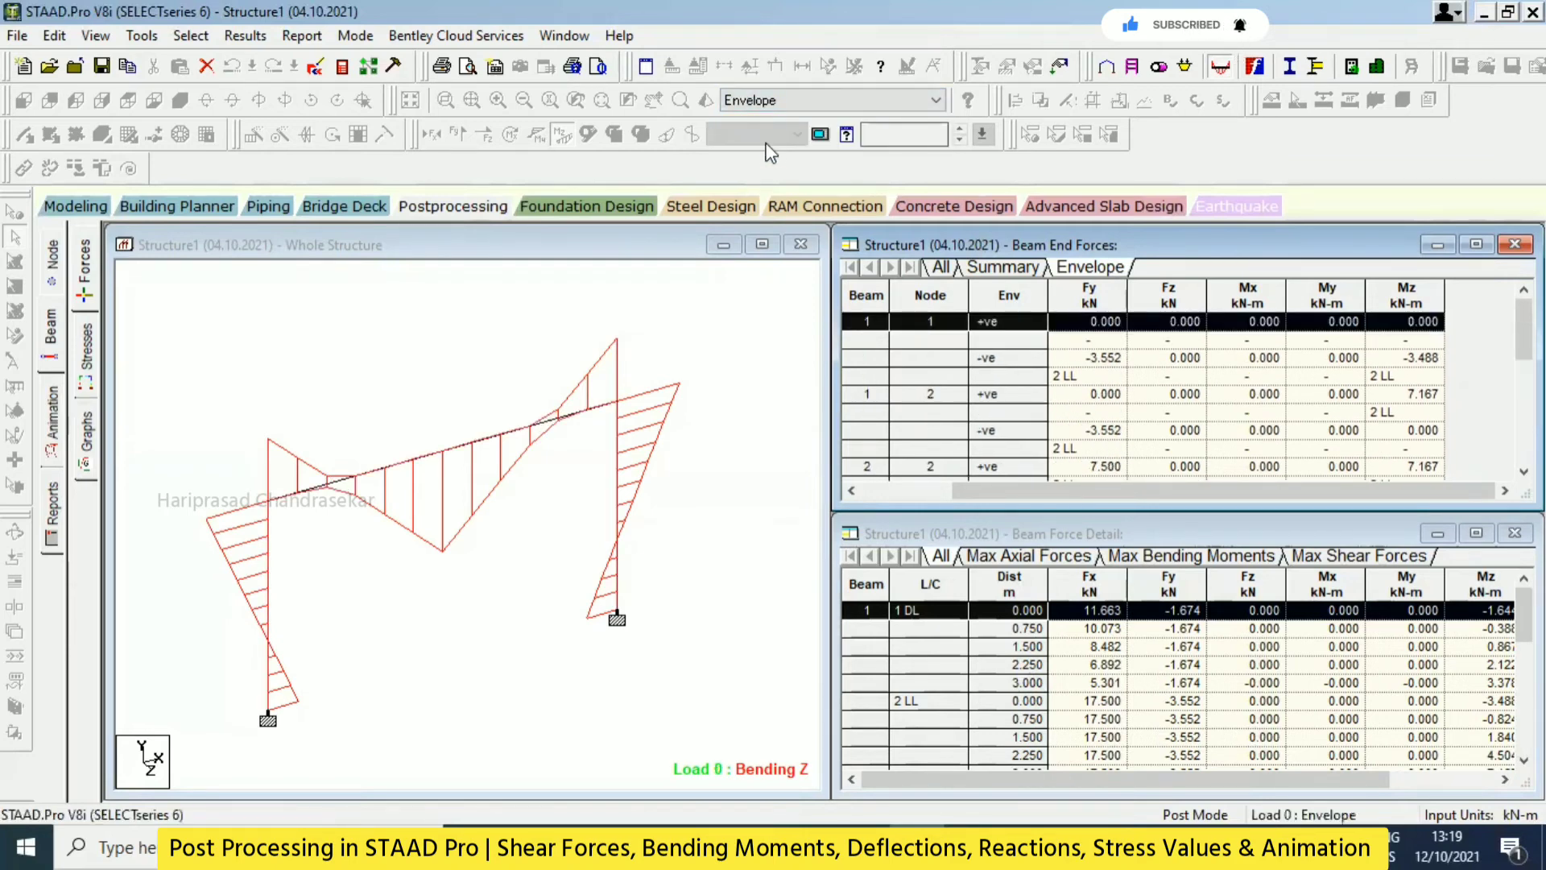
pyautogui.click(793, 100)
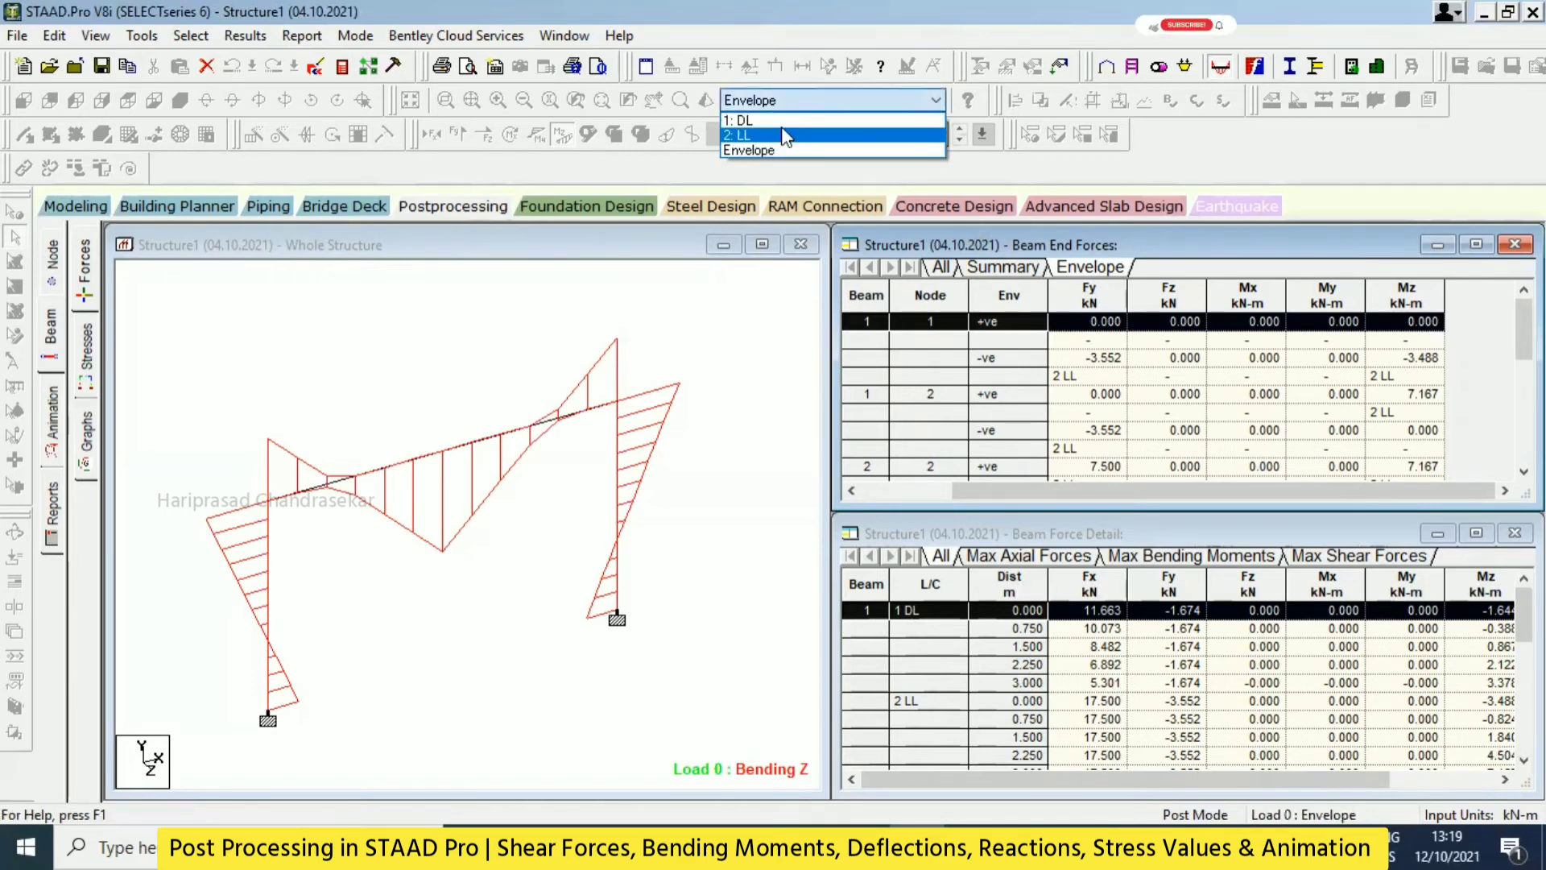
pyautogui.click(749, 120)
pyautogui.click(808, 99)
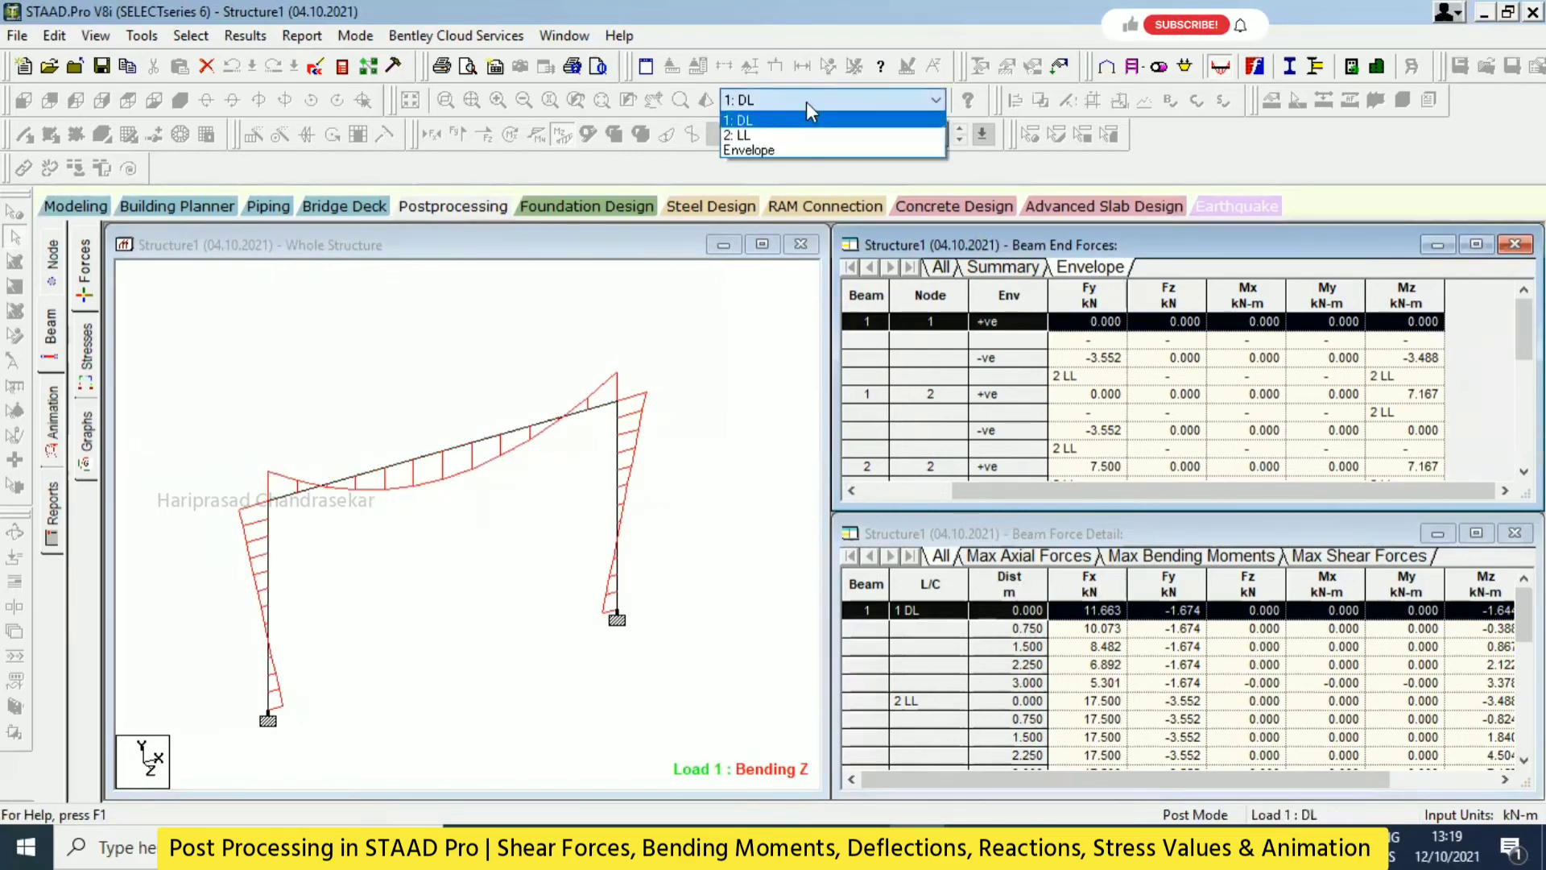
pyautogui.click(786, 135)
pyautogui.click(775, 101)
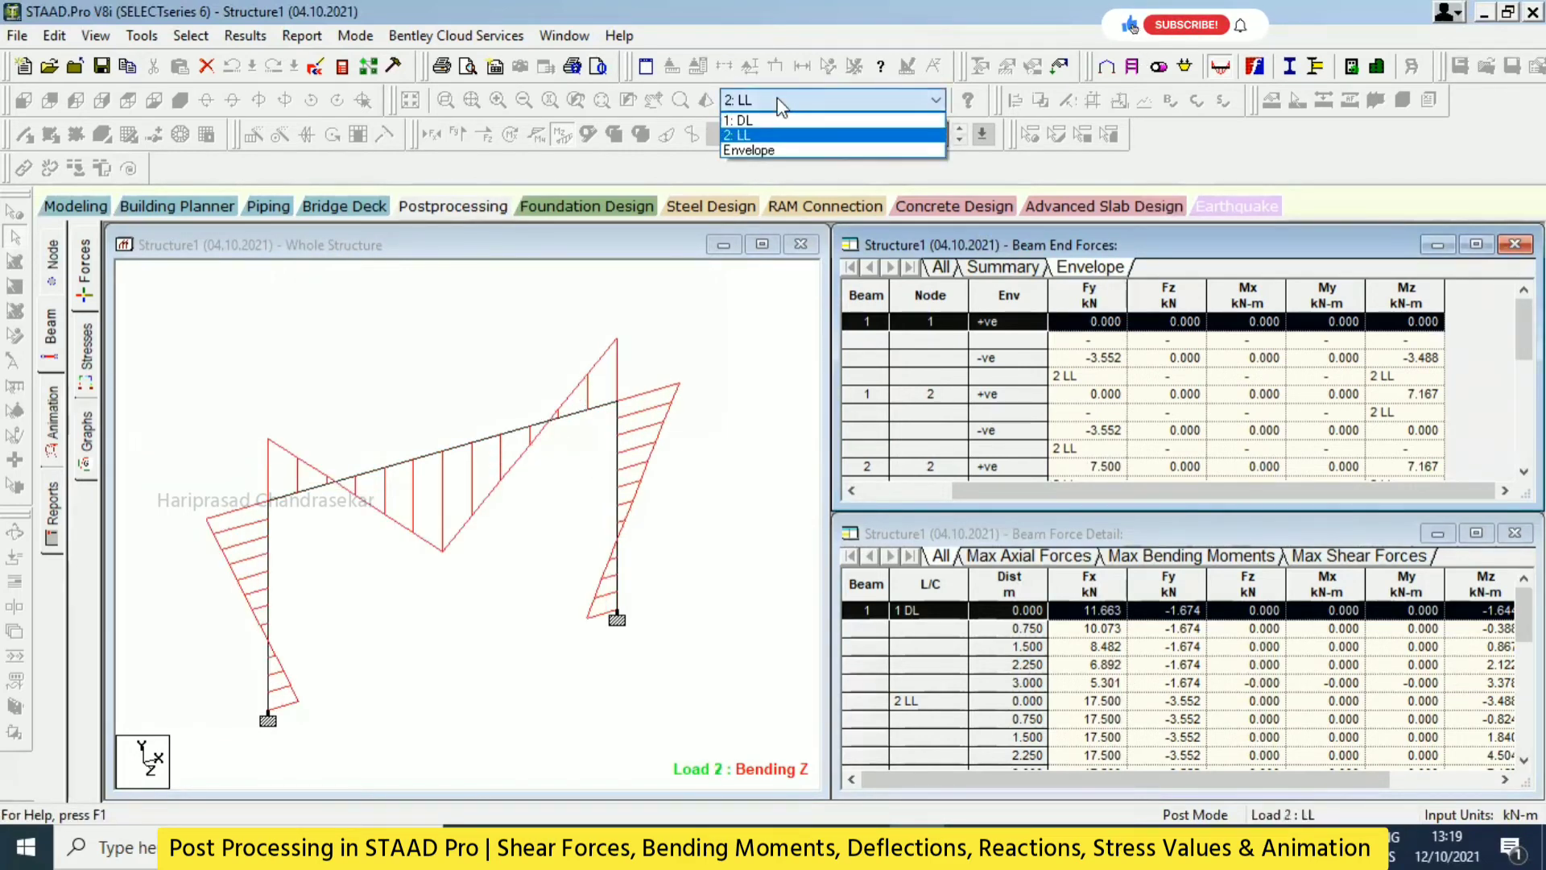
pyautogui.click(785, 150)
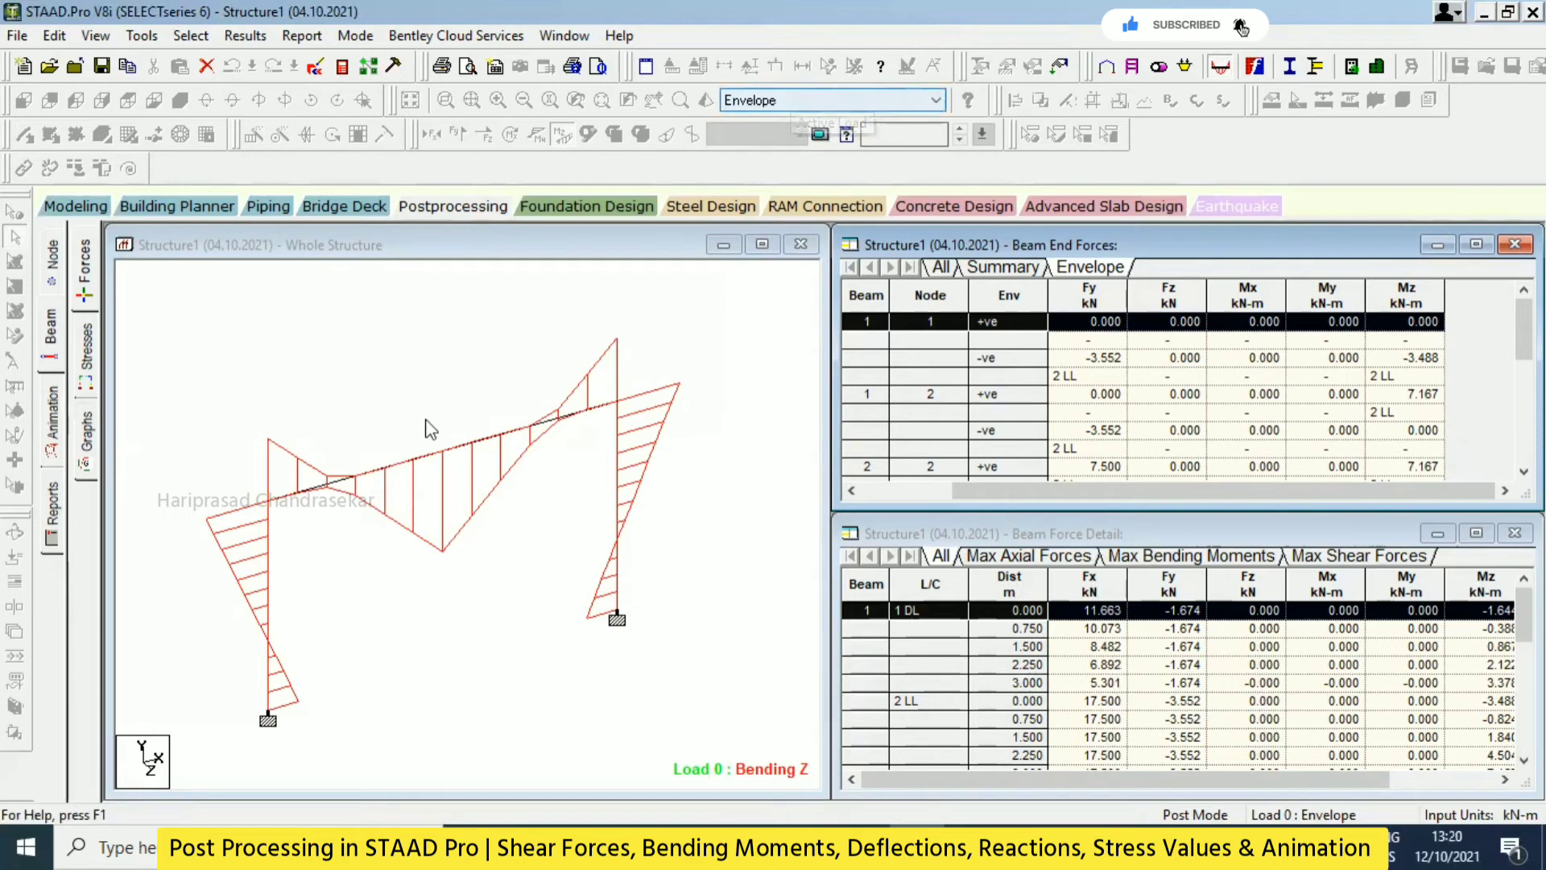
# Switch the bending diagram to 2: LL and back to Envelope, and check it against the end force envelope table
pyautogui.click(926, 100)
pyautogui.click(882, 150)
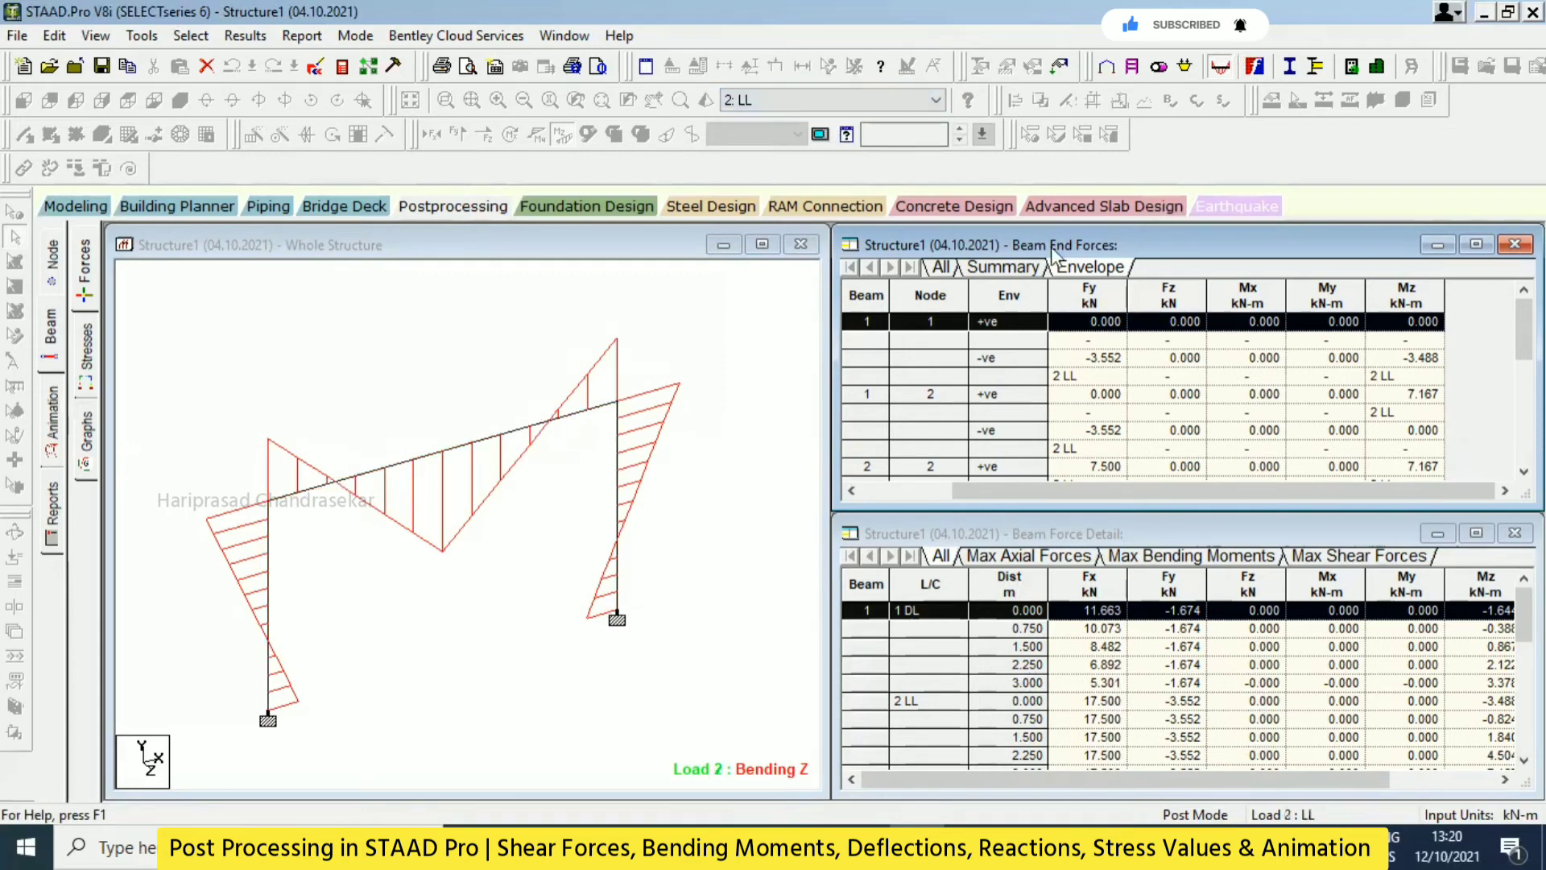
pyautogui.click(935, 100)
pyautogui.click(781, 148)
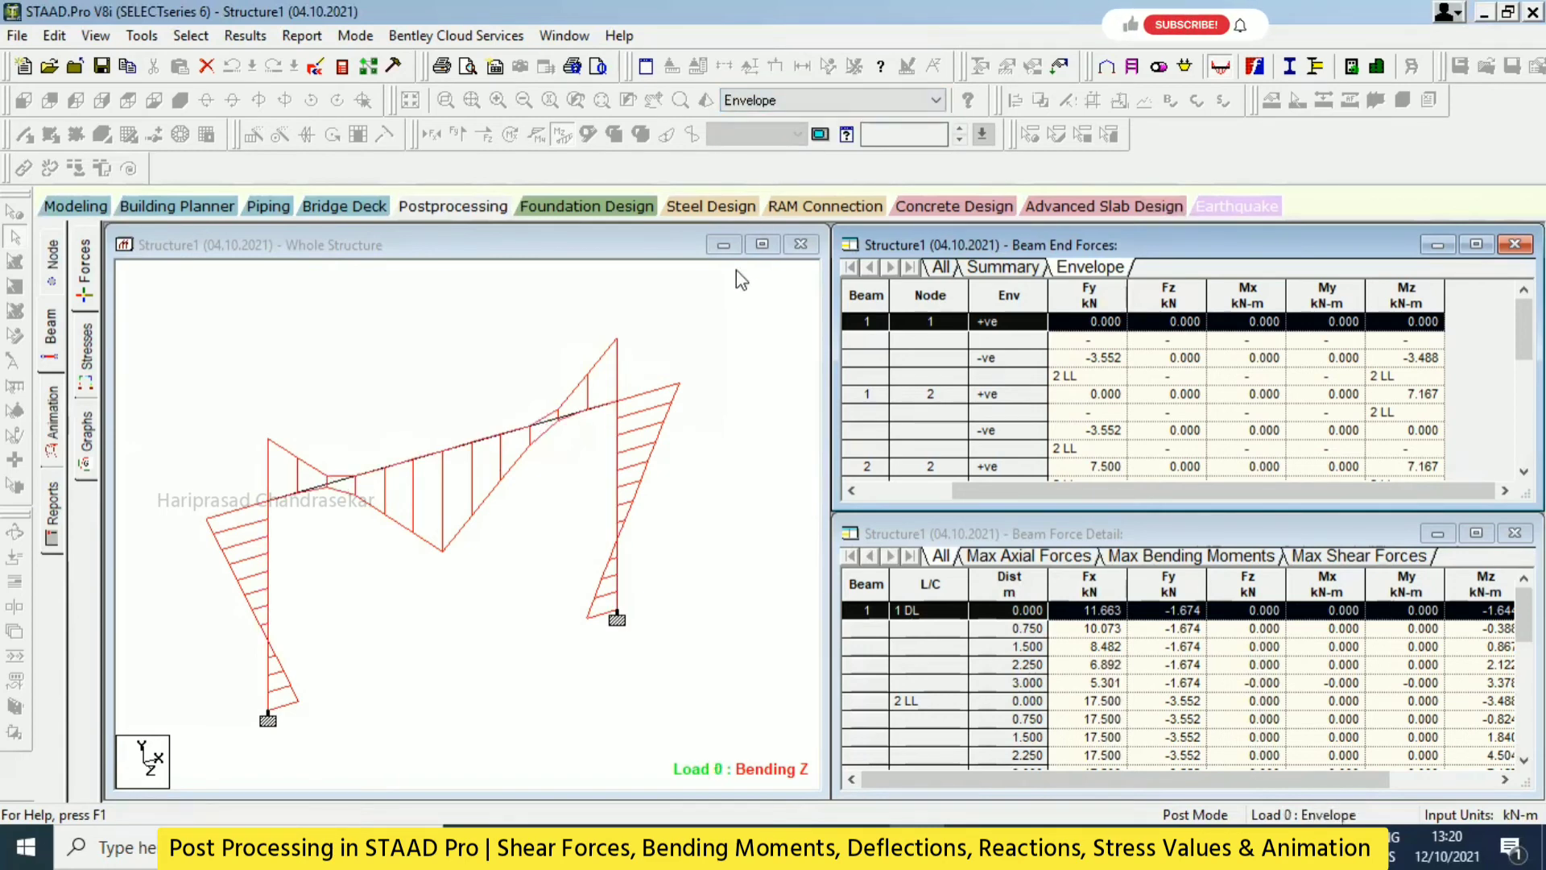
pyautogui.click(724, 328)
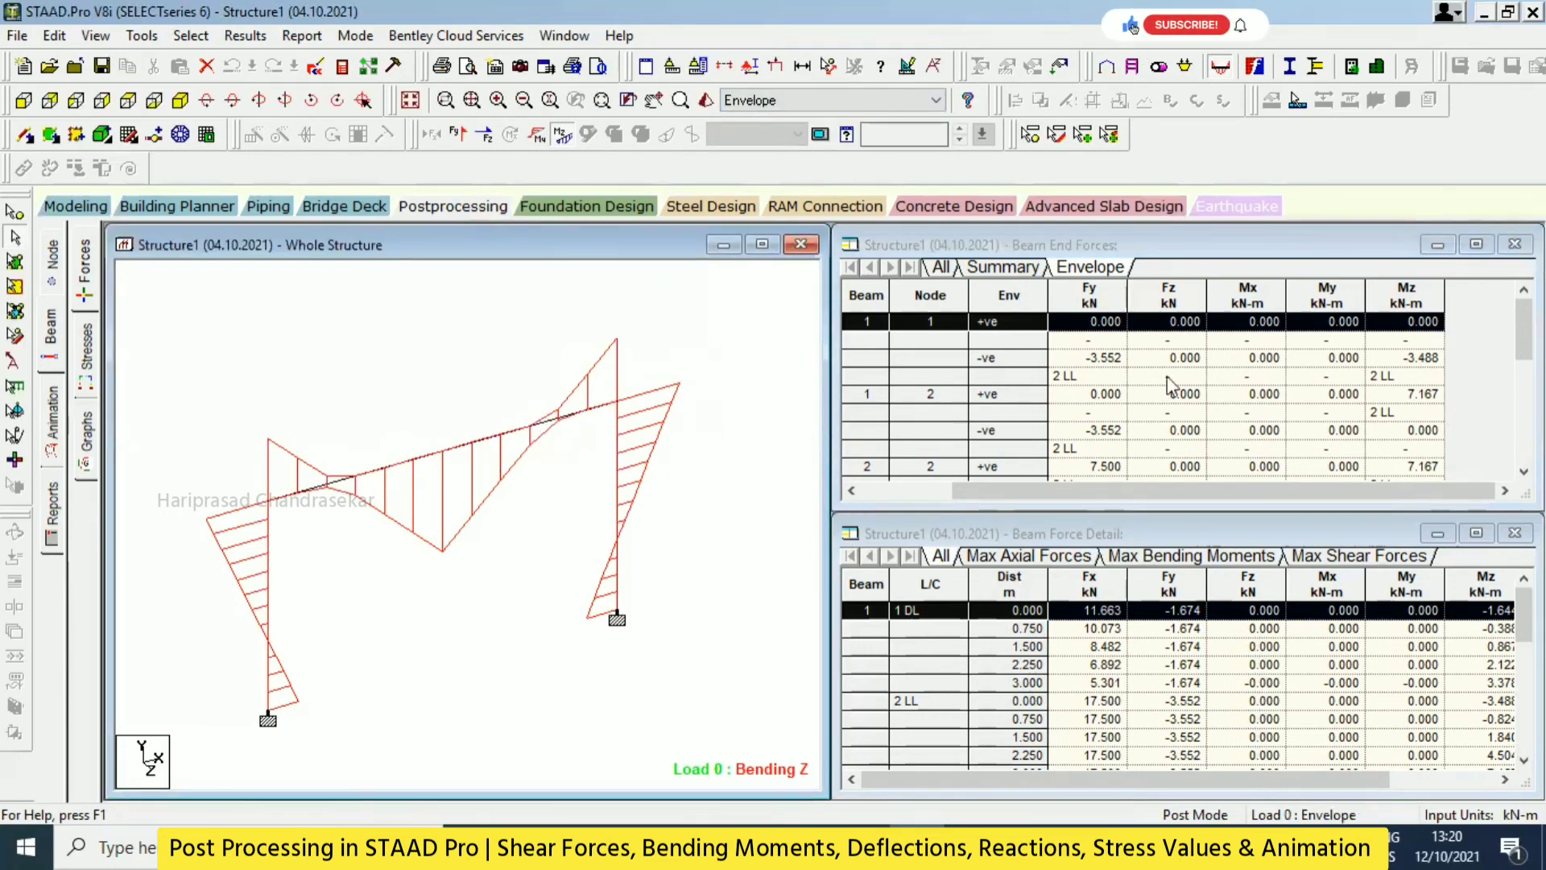
pyautogui.click(1524, 326)
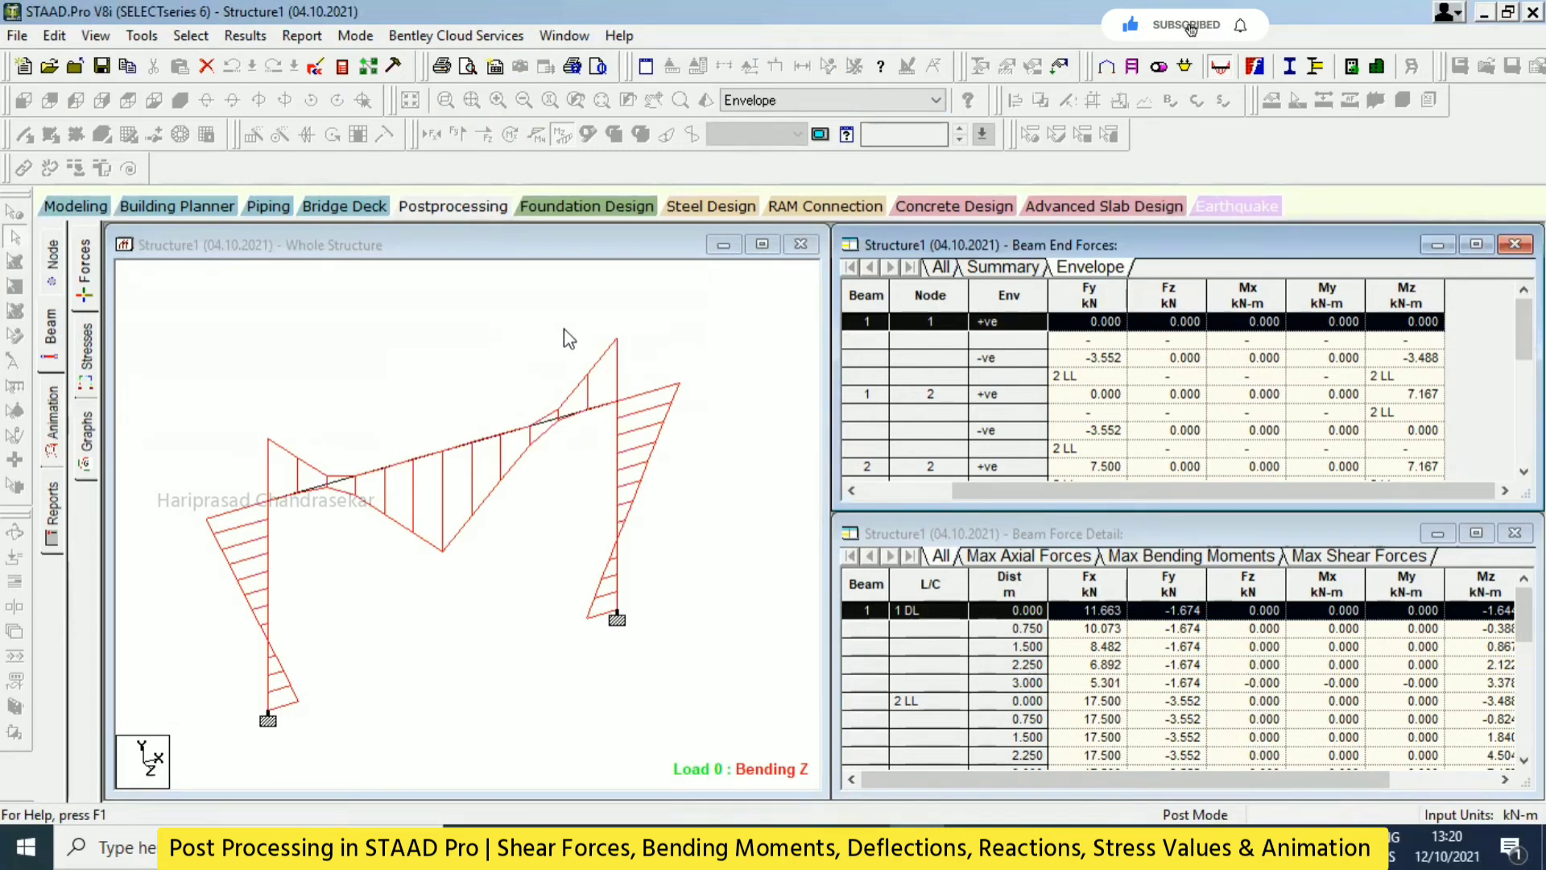
# Return to Modeling mode and select Load Envelopes in the load definitions
pyautogui.click(97, 210)
pyautogui.click(60, 457)
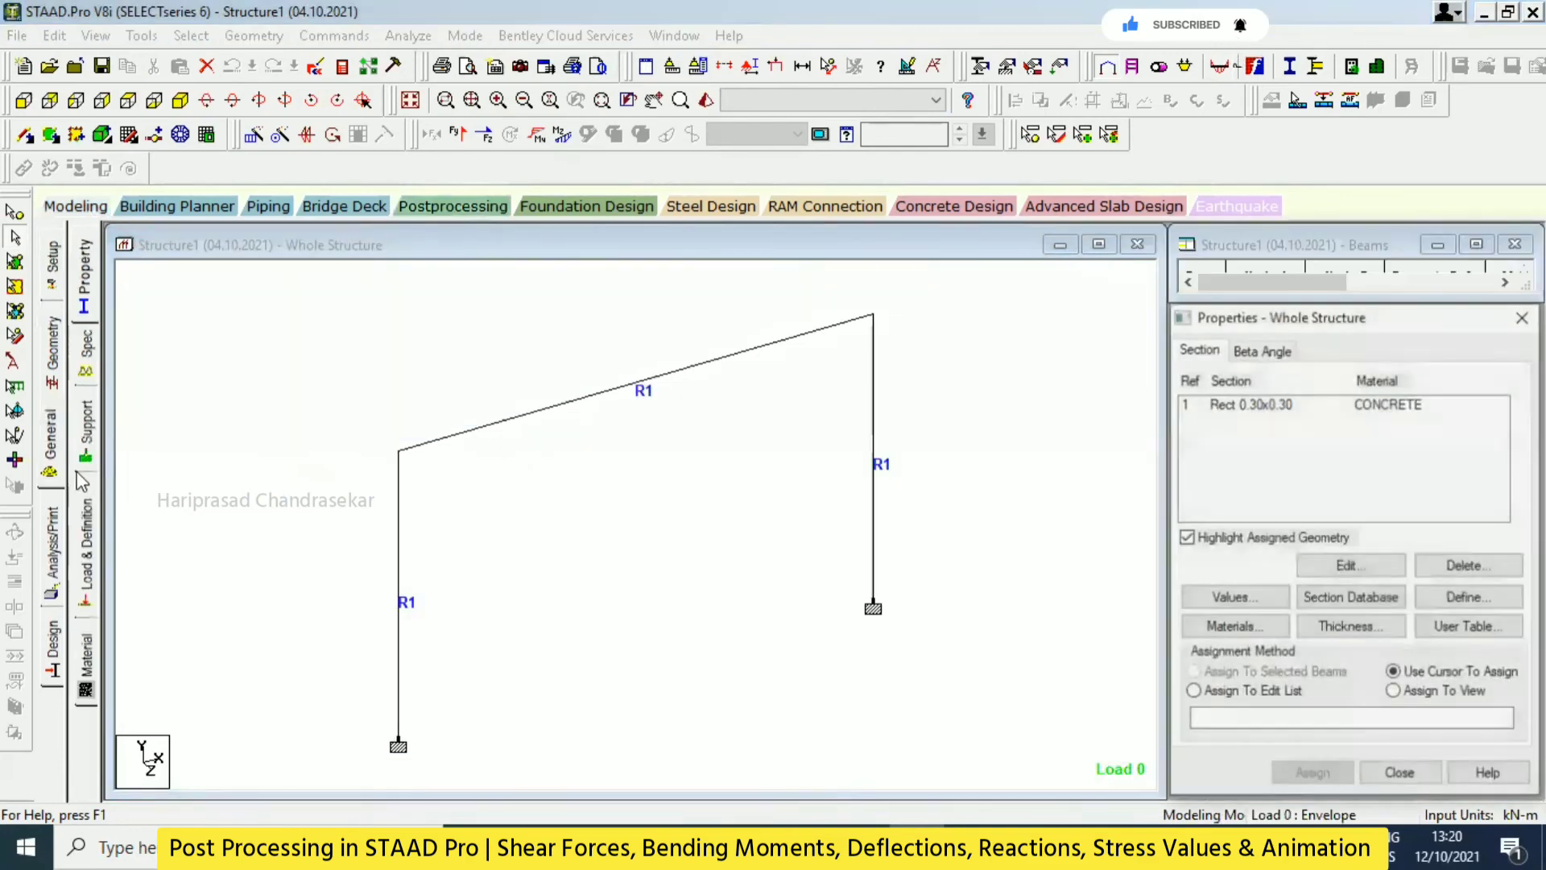
pyautogui.click(84, 548)
pyautogui.click(1280, 302)
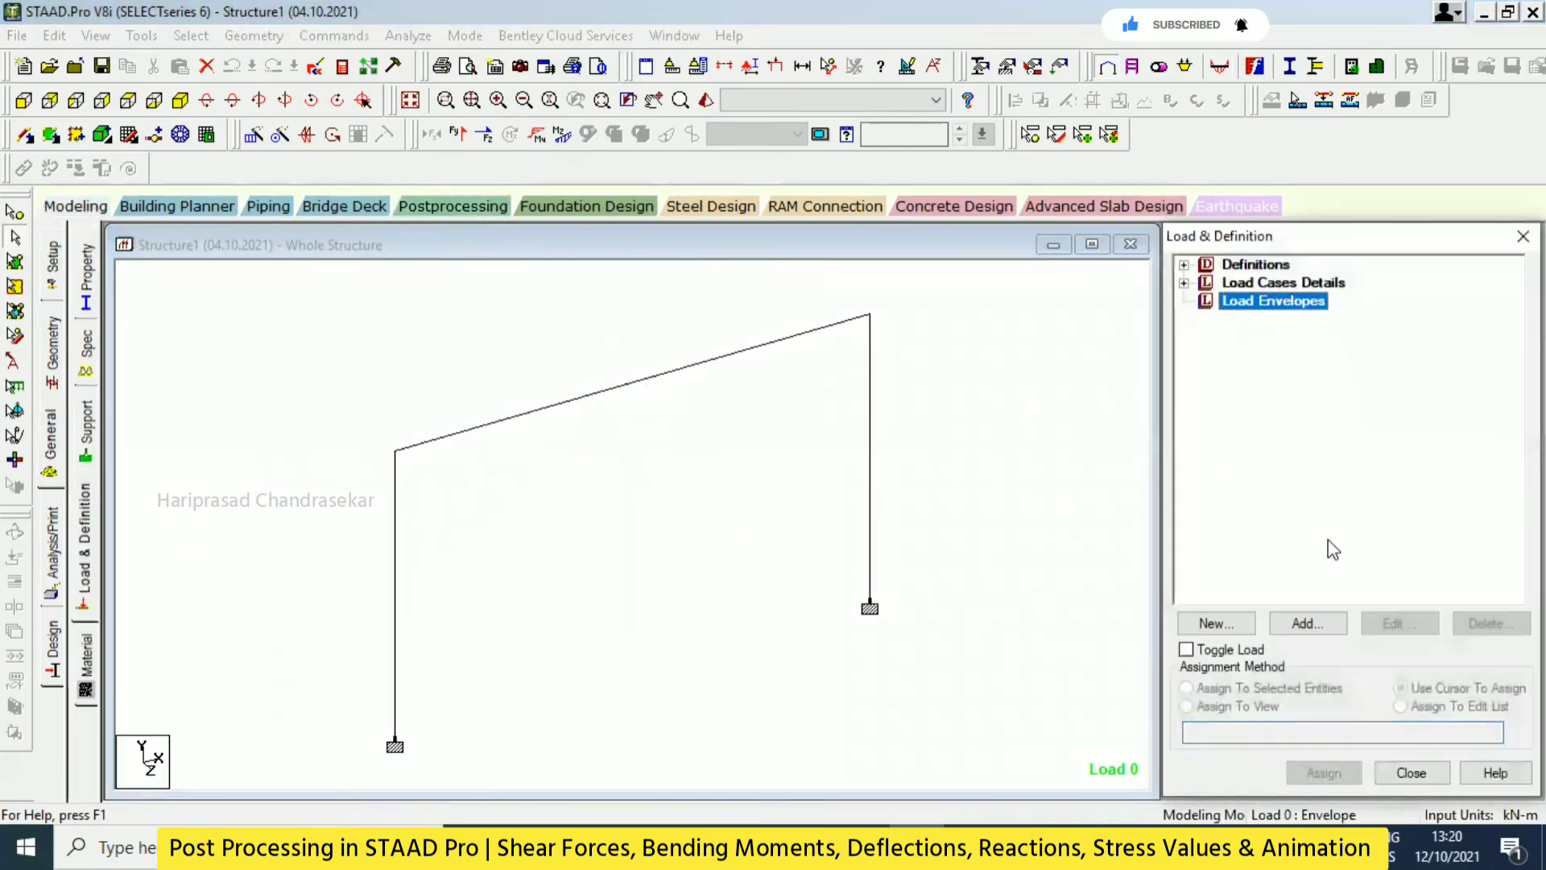
# Open a new load envelope definition, check its type options and available load cases, and close it without adding an envelope
pyautogui.click(1325, 625)
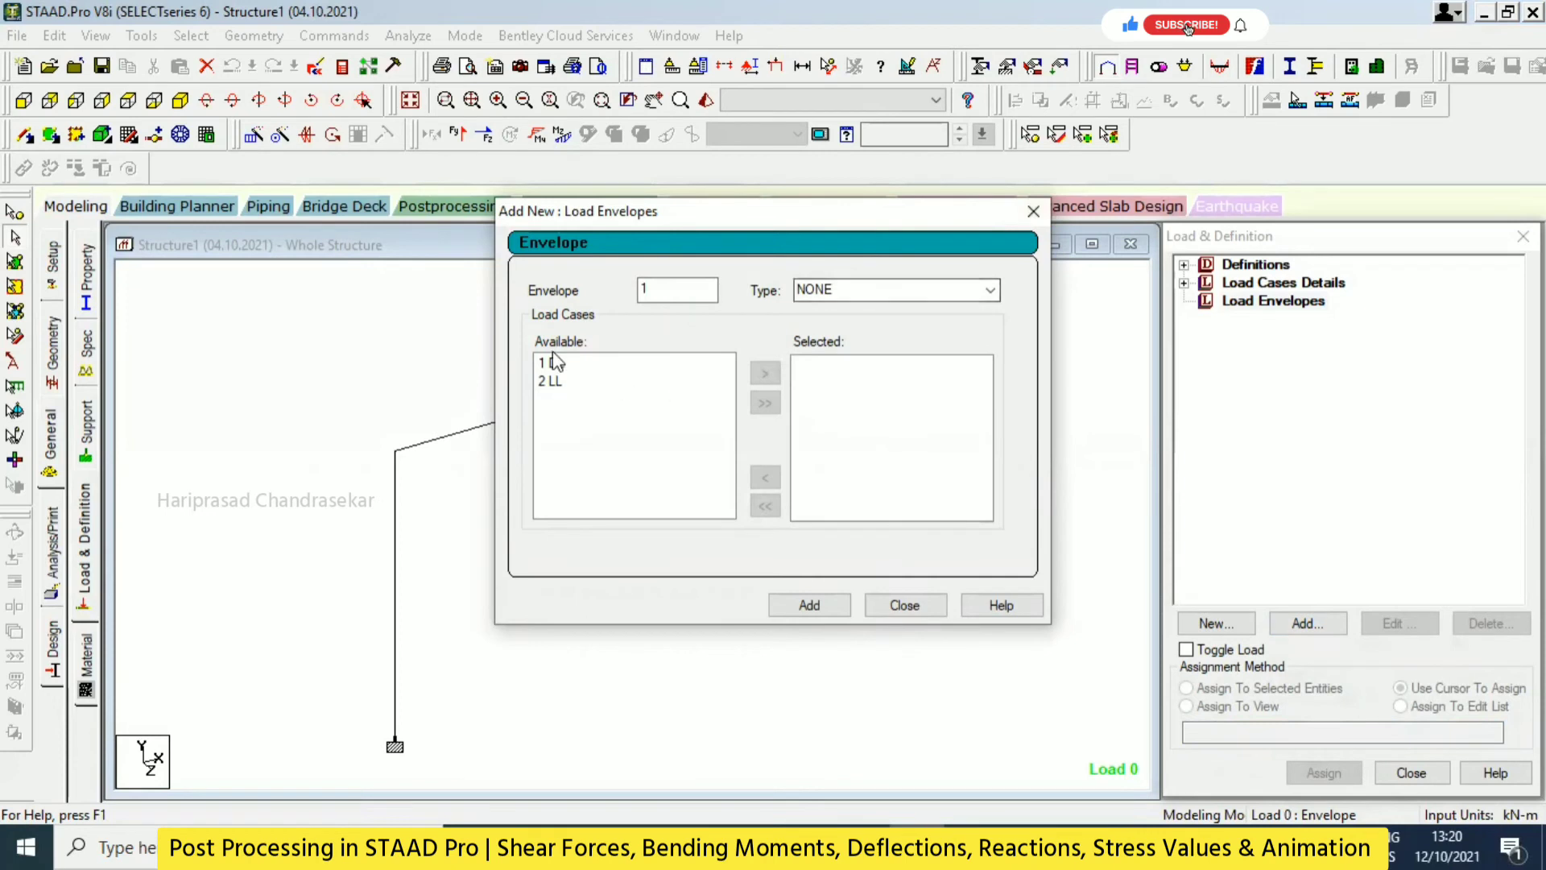
pyautogui.click(991, 291)
pyautogui.click(991, 290)
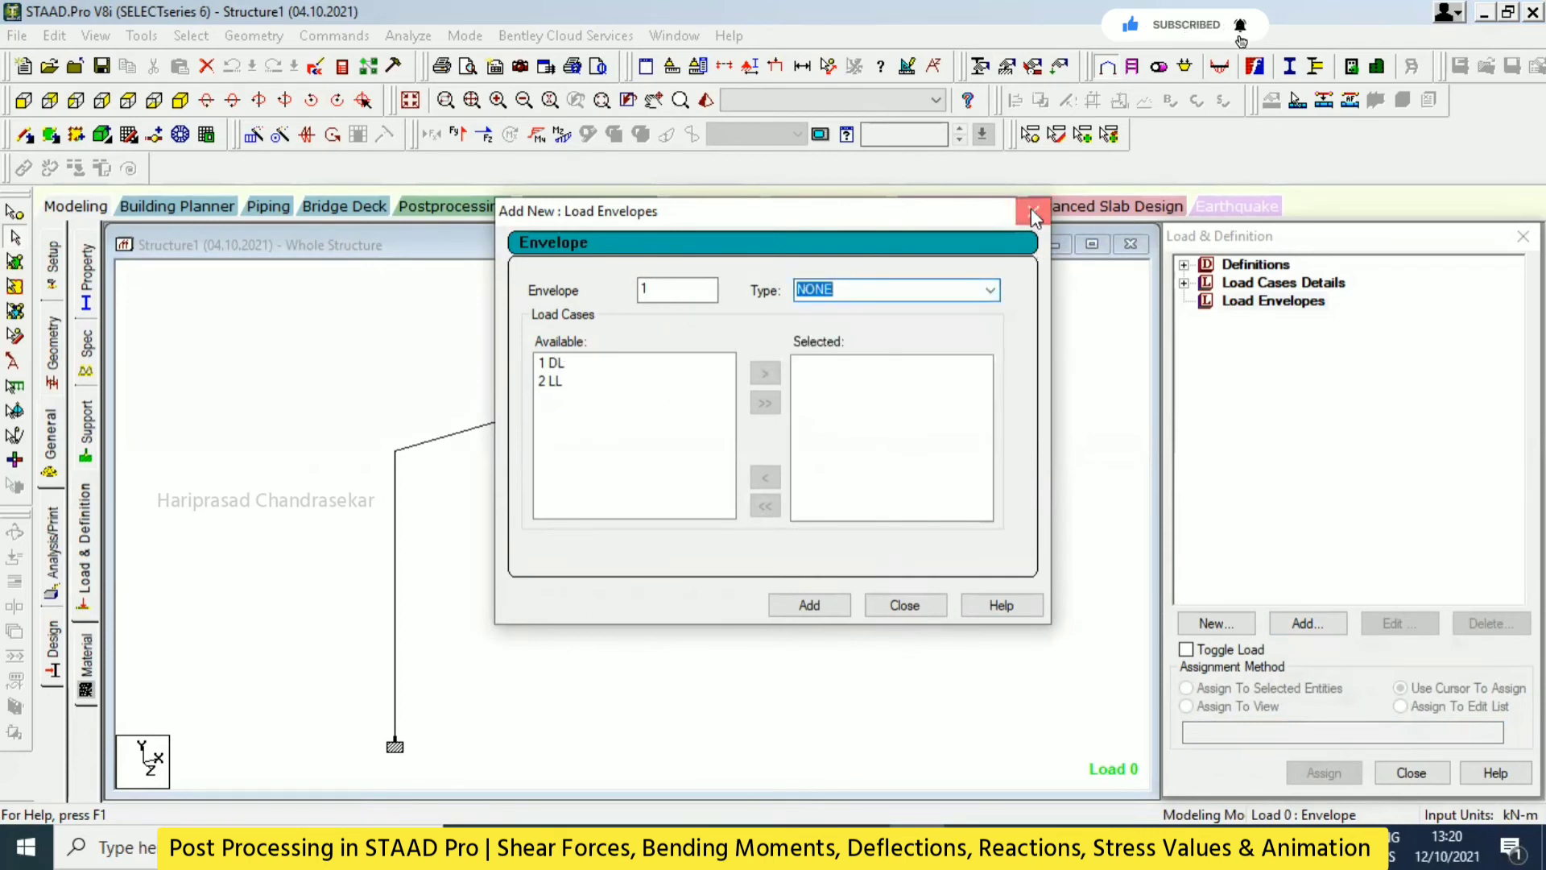
pyautogui.click(1034, 212)
# Check Postprocessing mode, return to Modeling mode, and close and reopen the recent file Structure1 (04.10.2021)
pyautogui.click(493, 207)
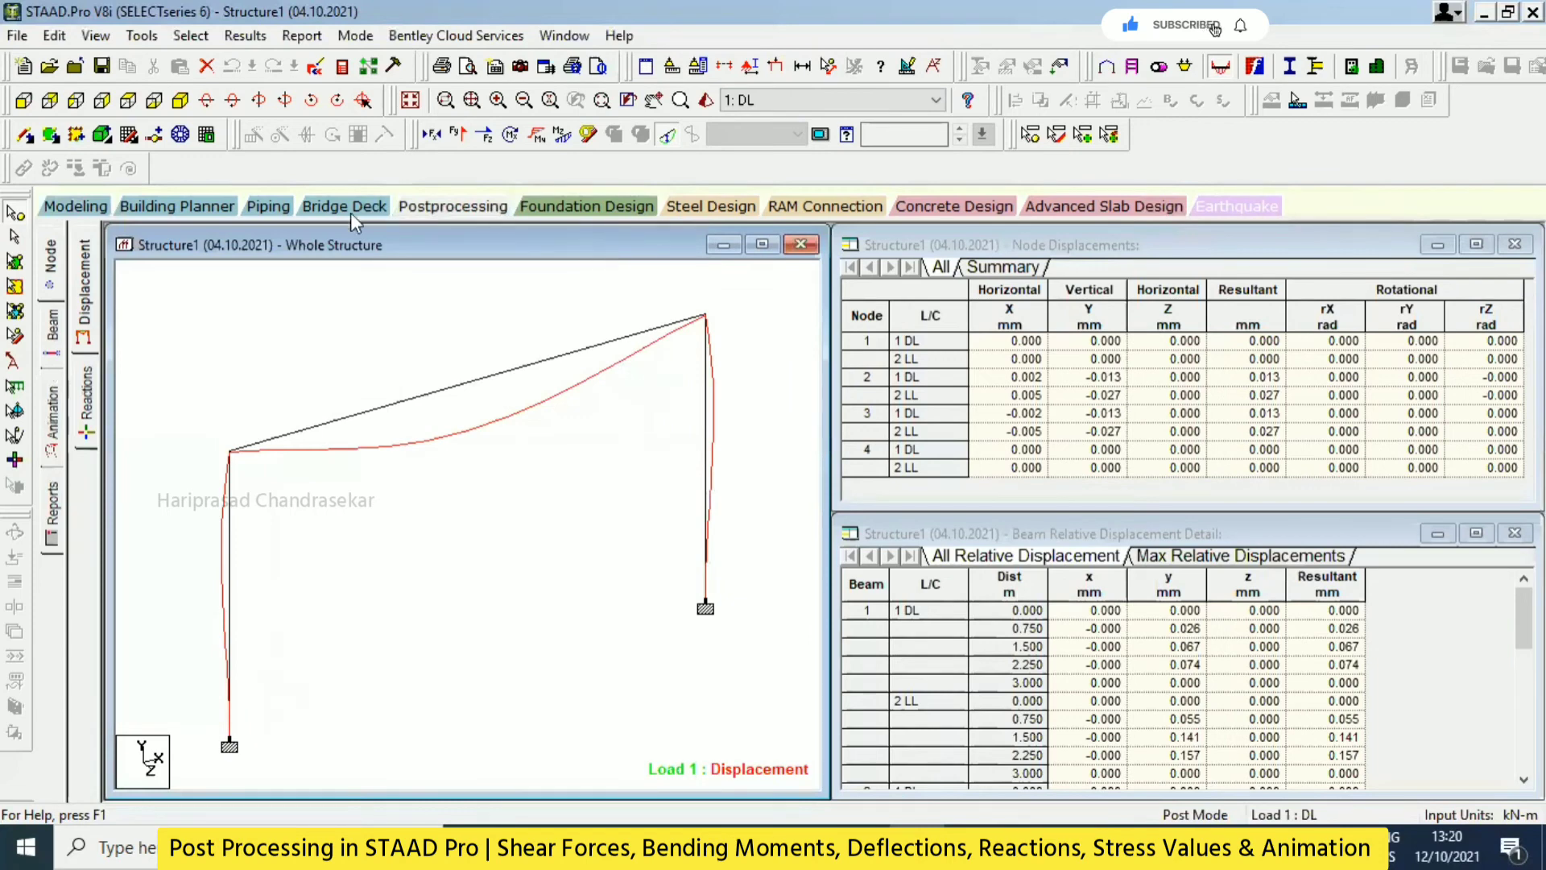
pyautogui.click(92, 206)
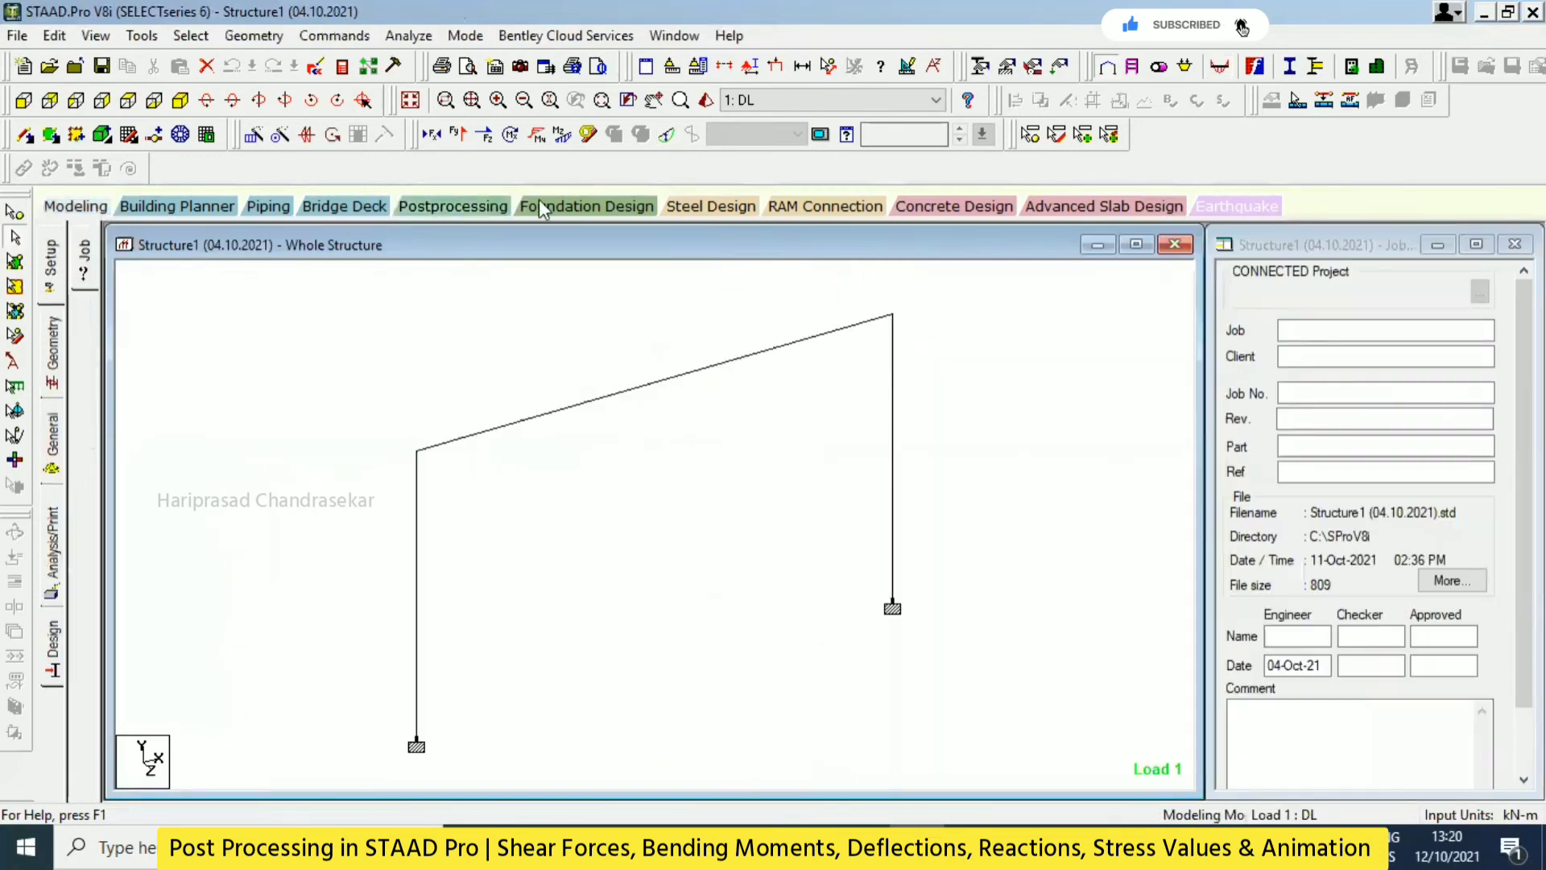
pyautogui.click(17, 35)
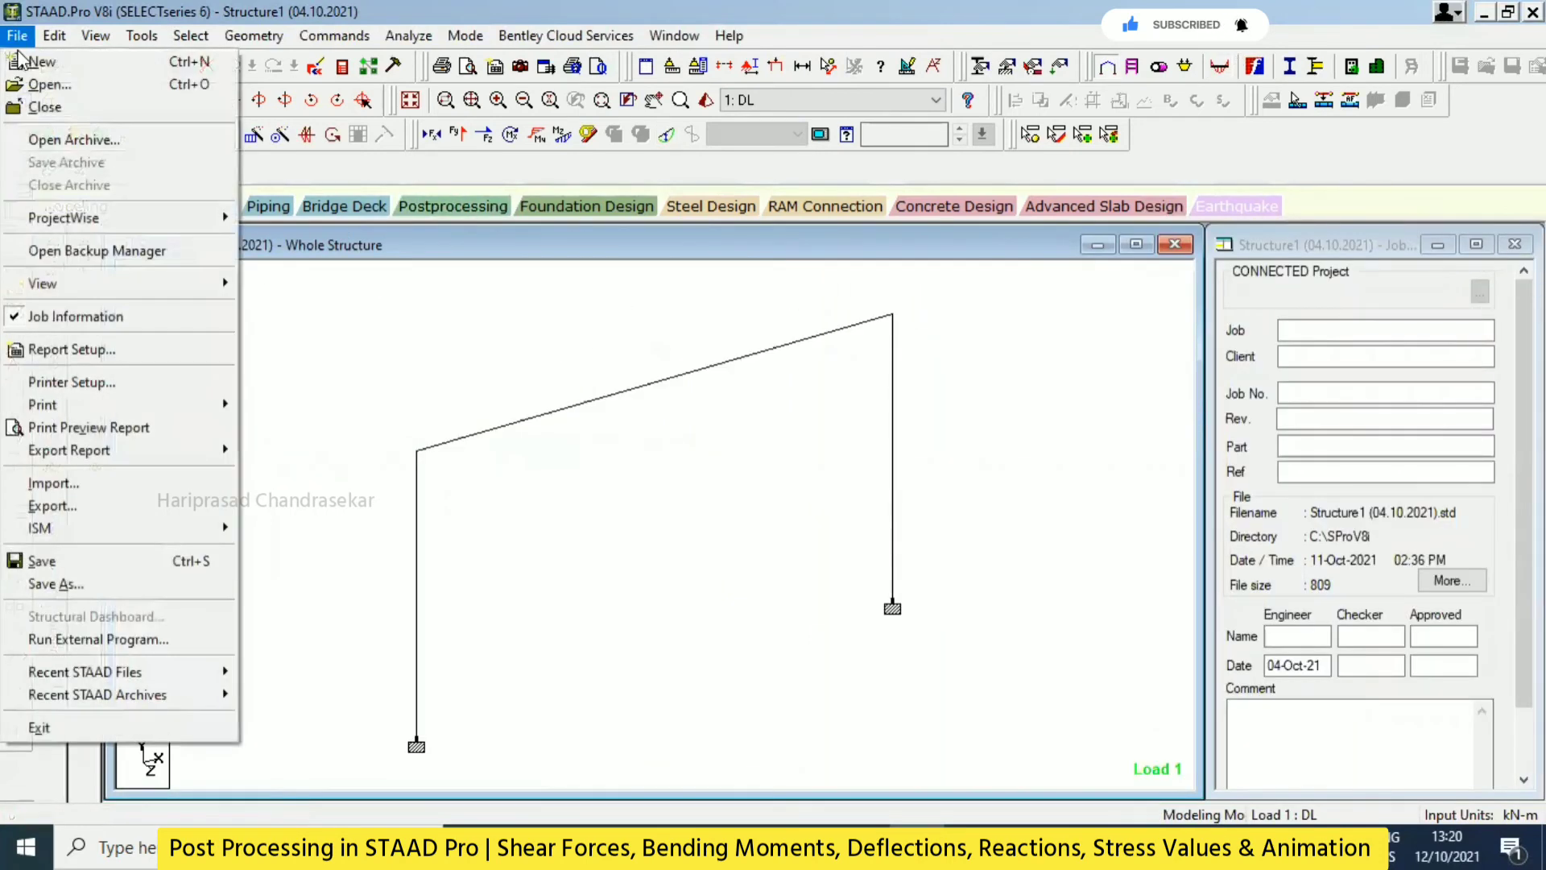
pyautogui.click(40, 108)
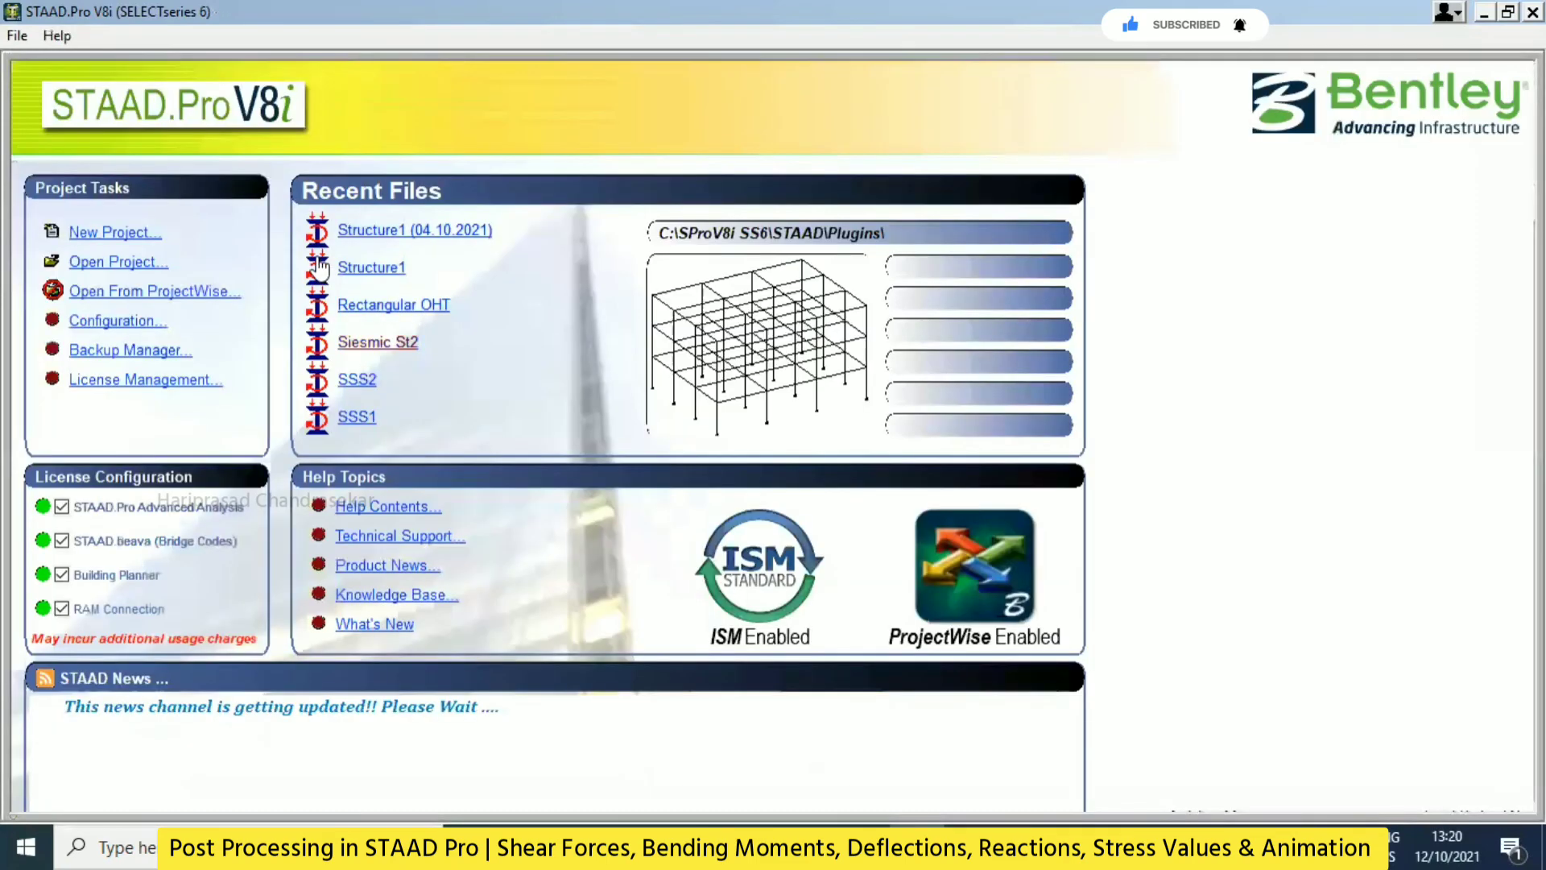
pyautogui.click(390, 232)
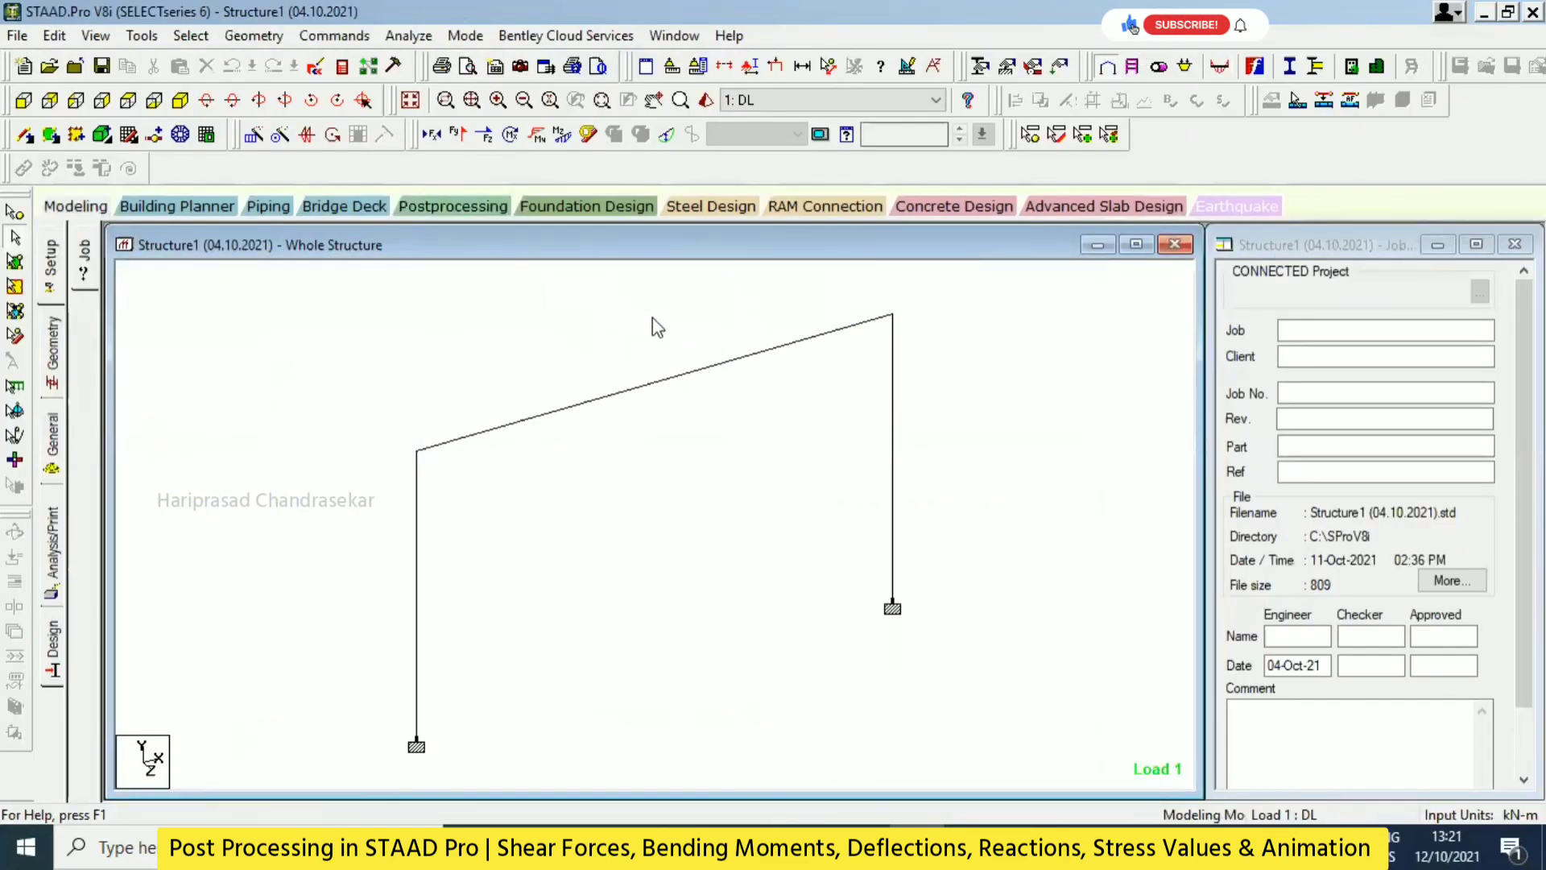
# Enter Postprocessing mode with load cases 1 DL and 2 LL selected for the envelope, and display the 1: DL results
pyautogui.click(483, 207)
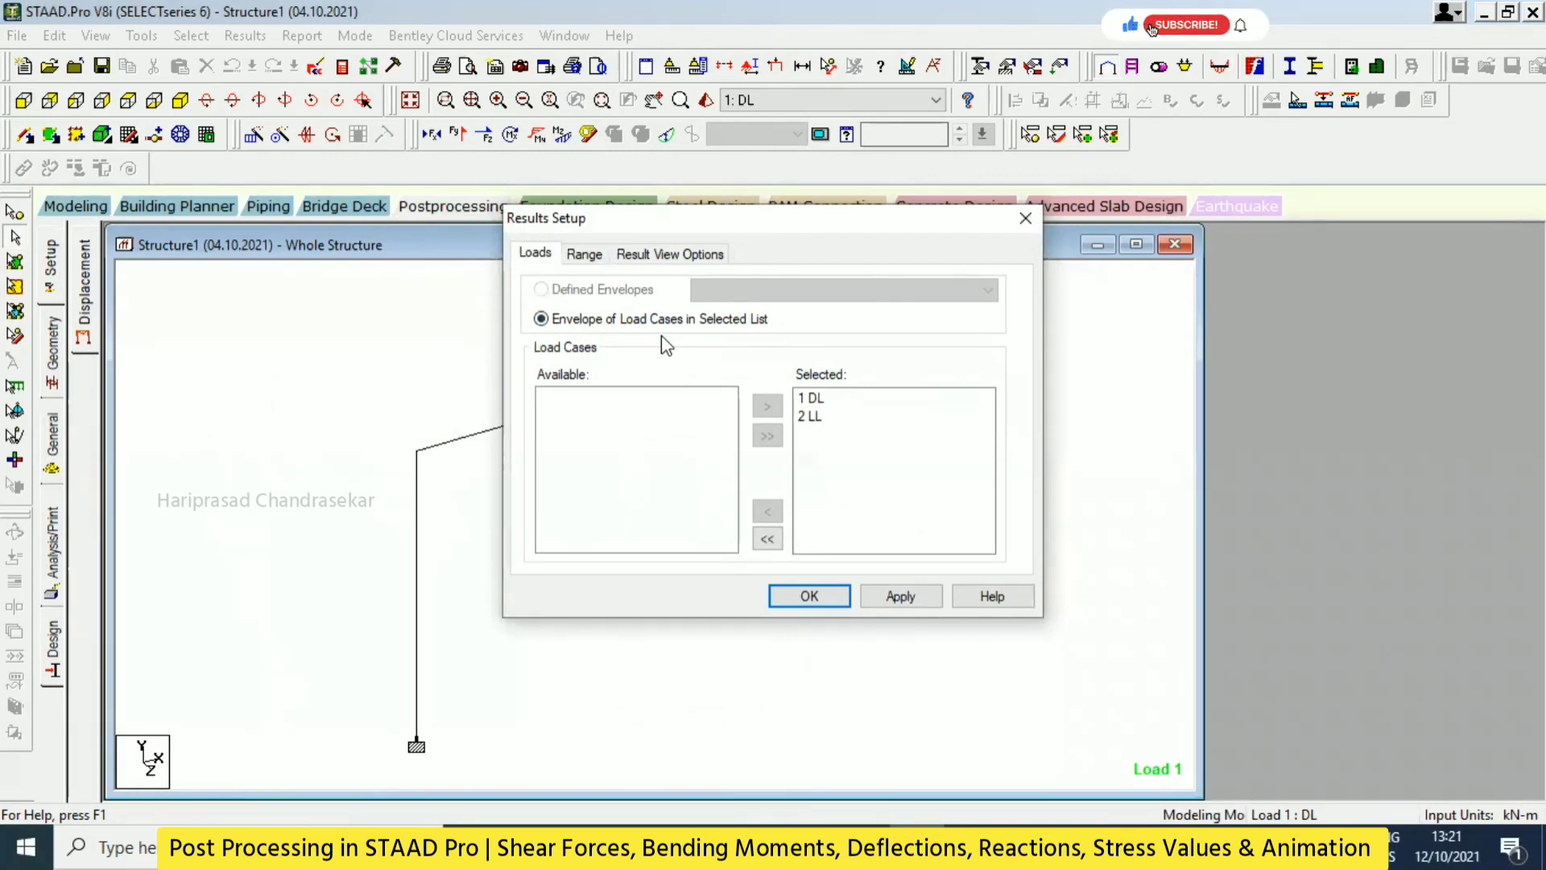
pyautogui.click(809, 599)
pyautogui.click(823, 97)
pyautogui.click(792, 155)
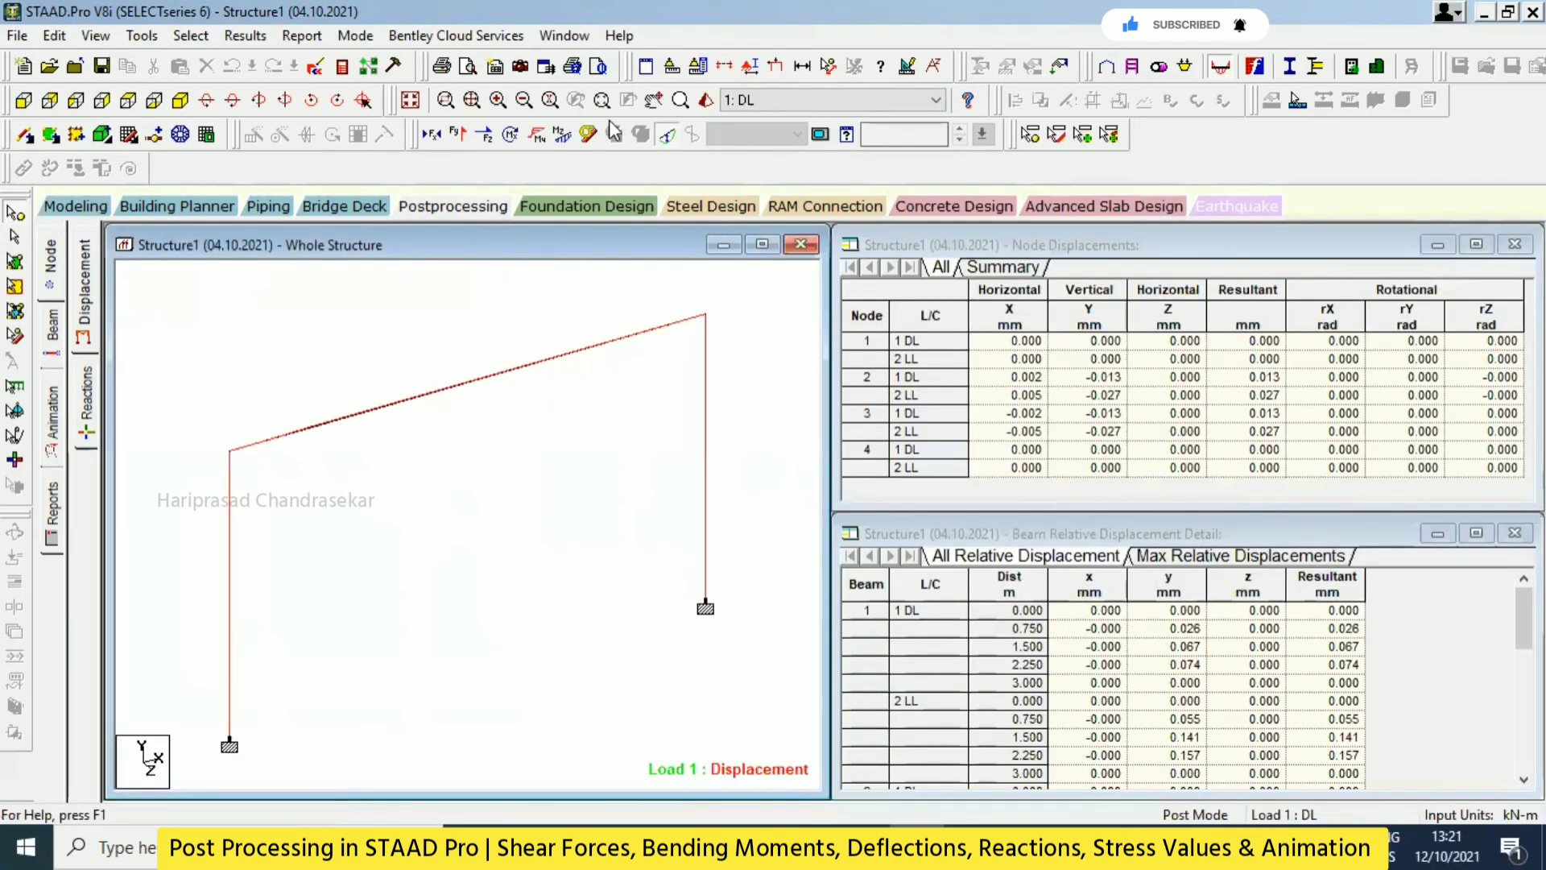
# Show the Bending Z diagram on the frame and switch its load case to Envelope
pyautogui.click(668, 137)
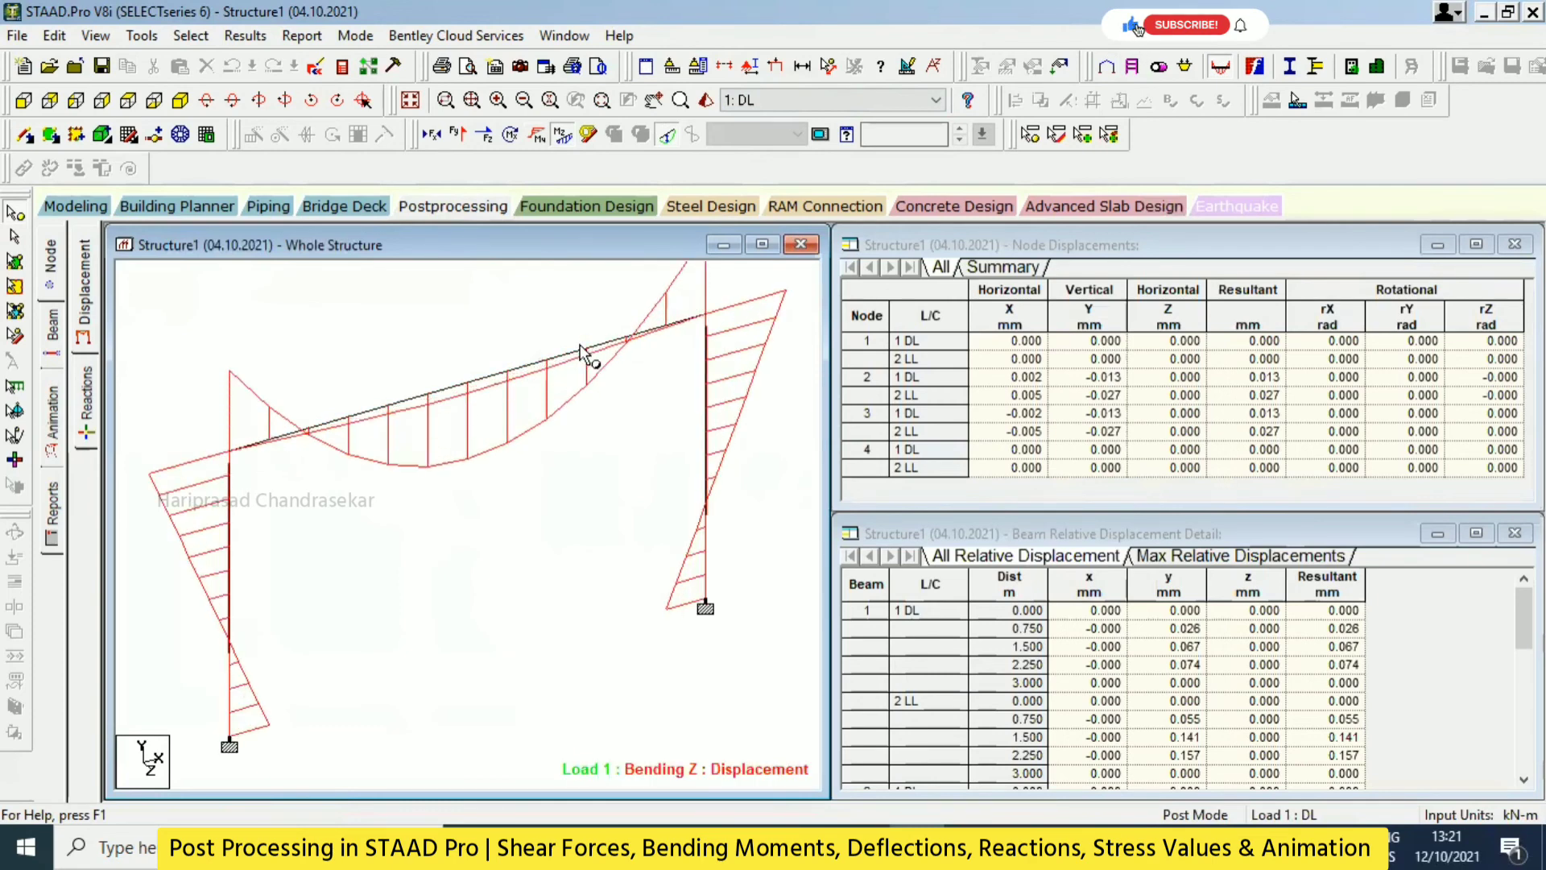
pyautogui.click(825, 100)
pyautogui.click(819, 151)
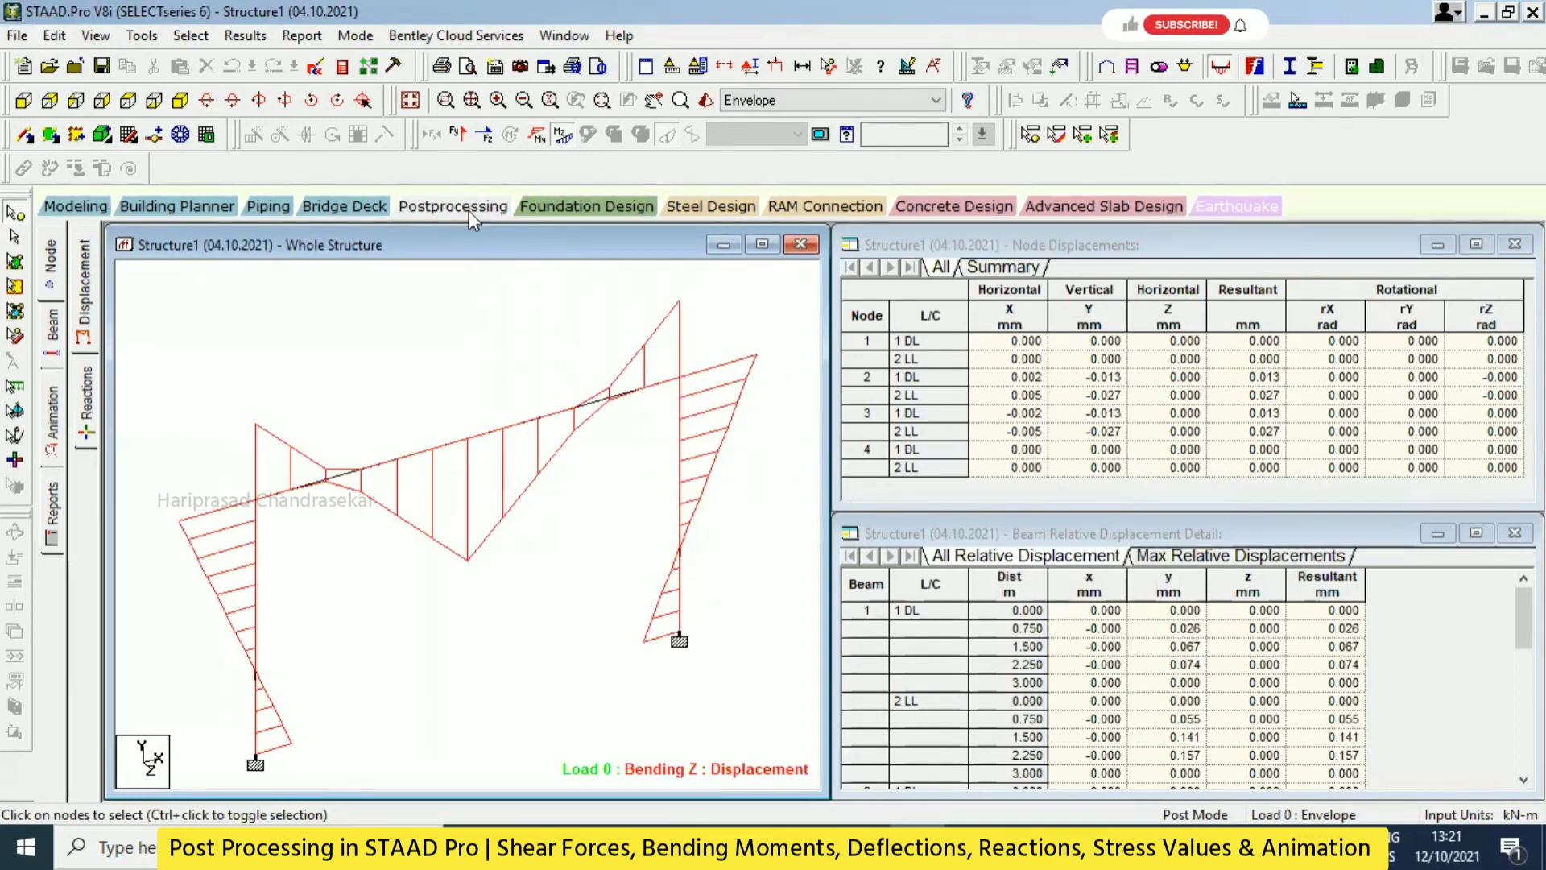
# Switch to Modeling mode and back to Postprocessing, and close the file and reload Structure1 (04.10.2021) from the recent files
pyautogui.click(64, 206)
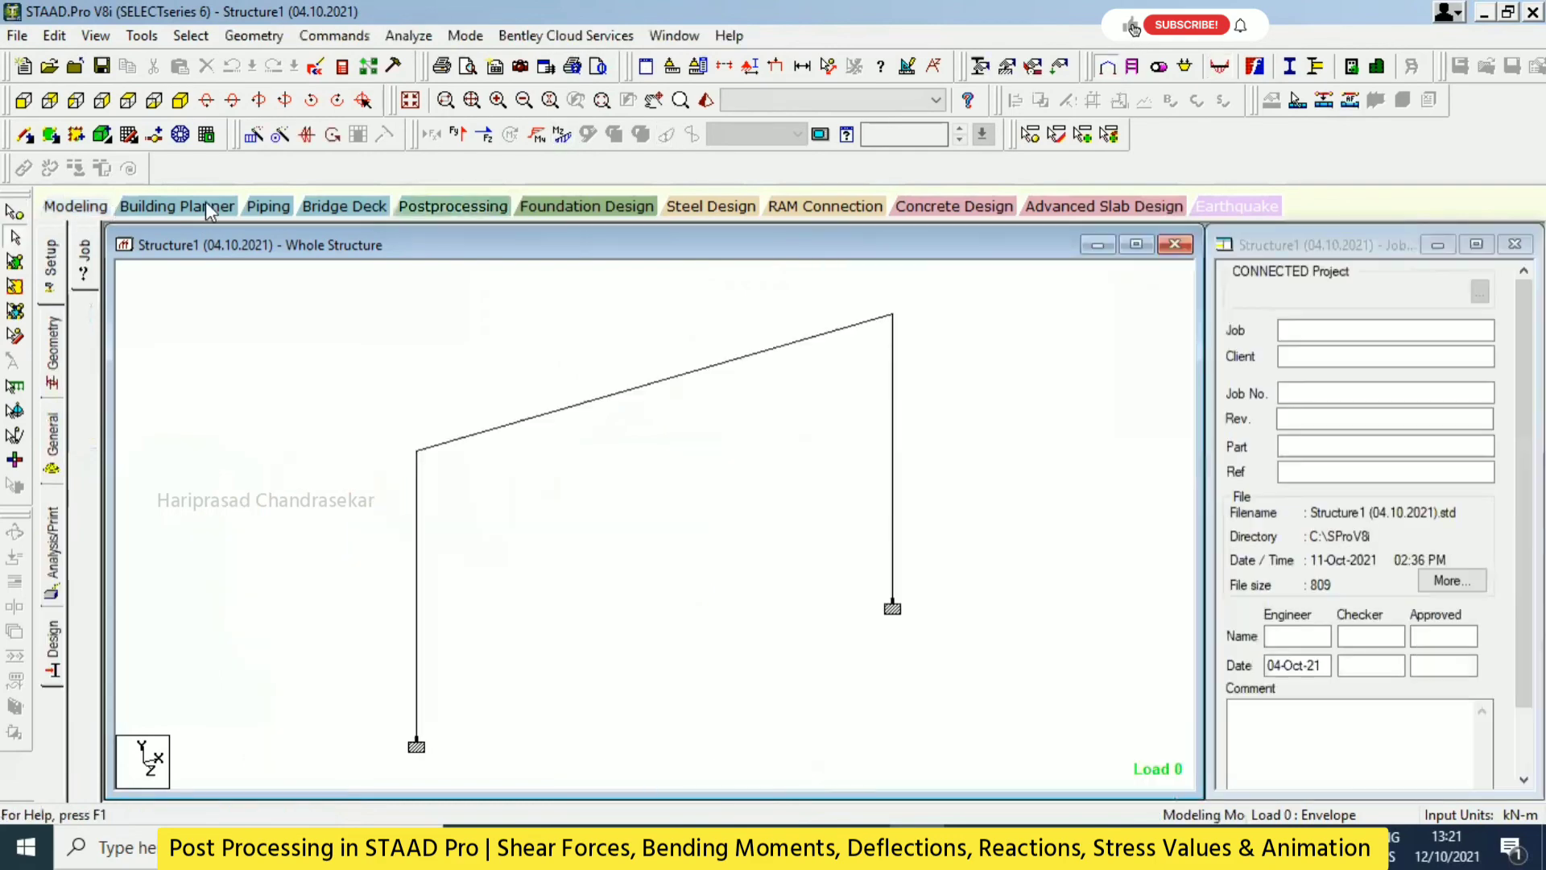
pyautogui.click(469, 208)
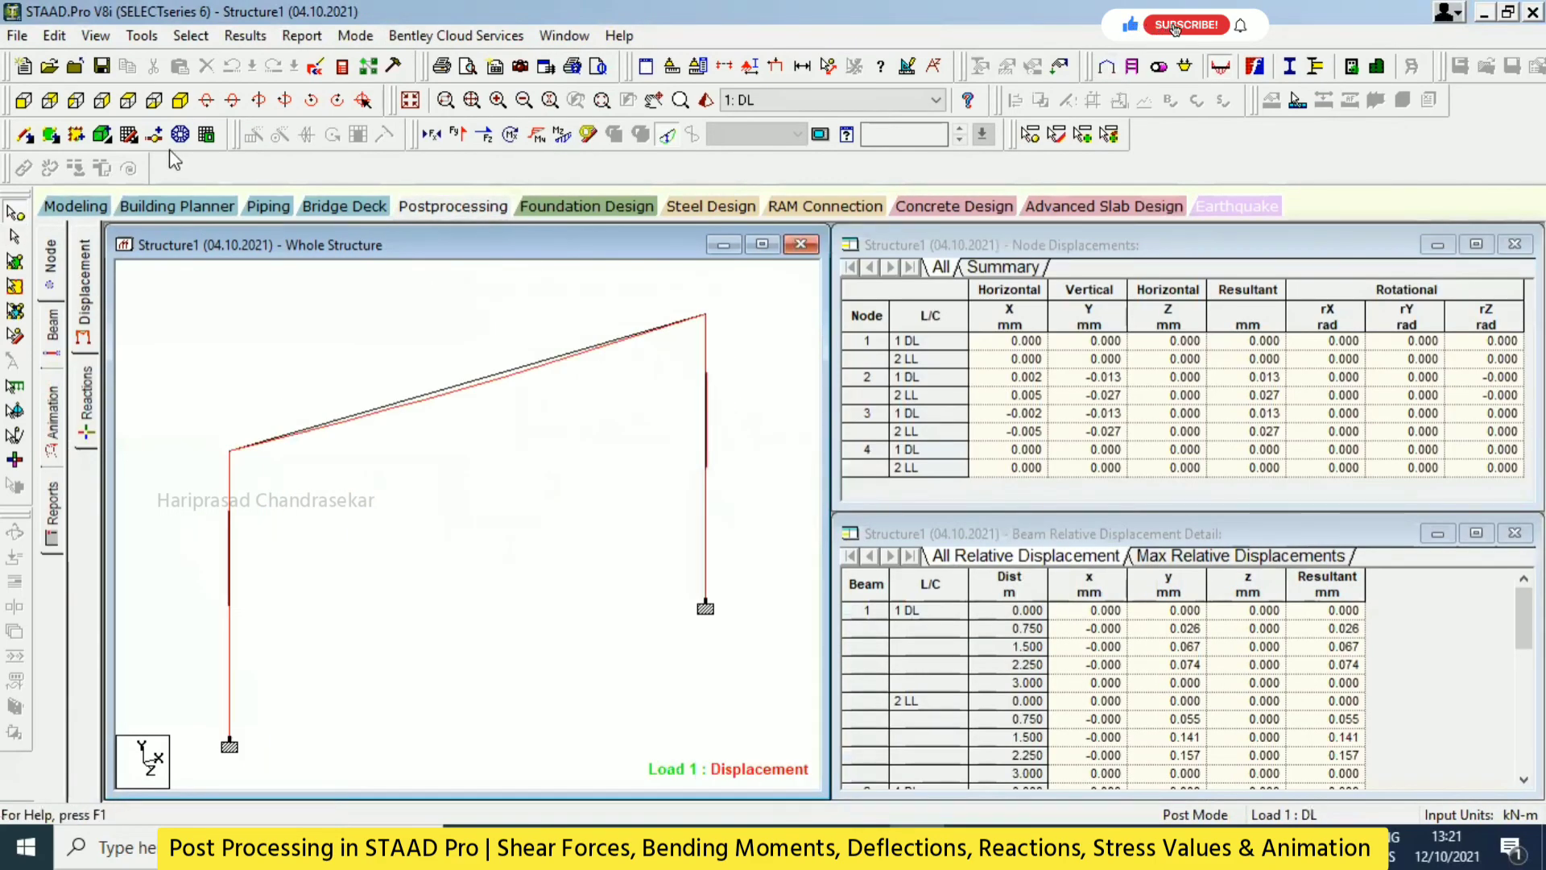
pyautogui.click(17, 36)
pyautogui.click(61, 105)
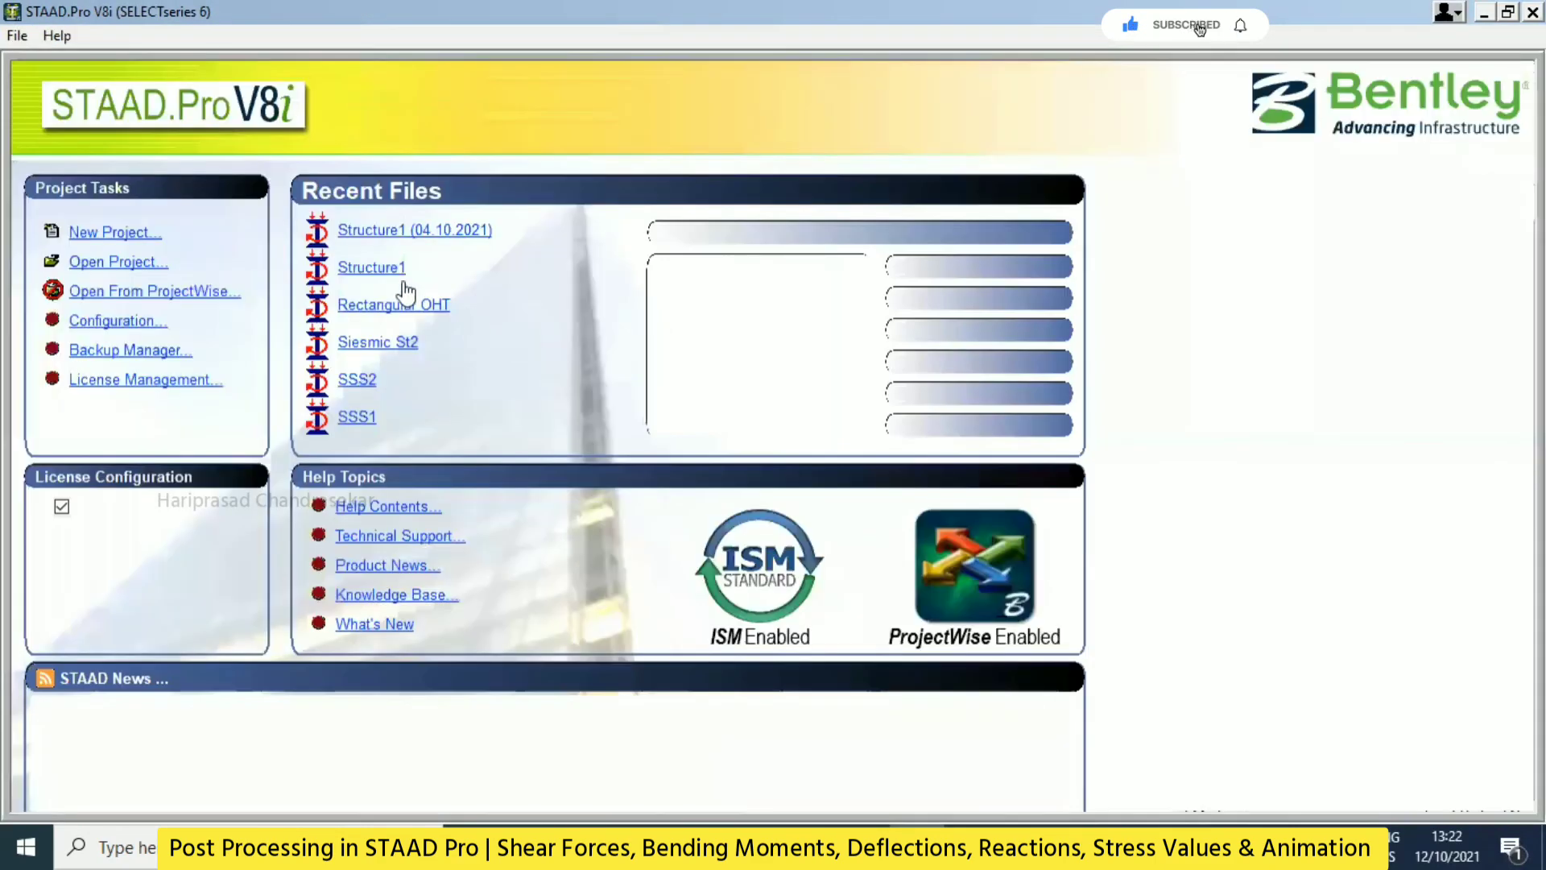
pyautogui.click(419, 235)
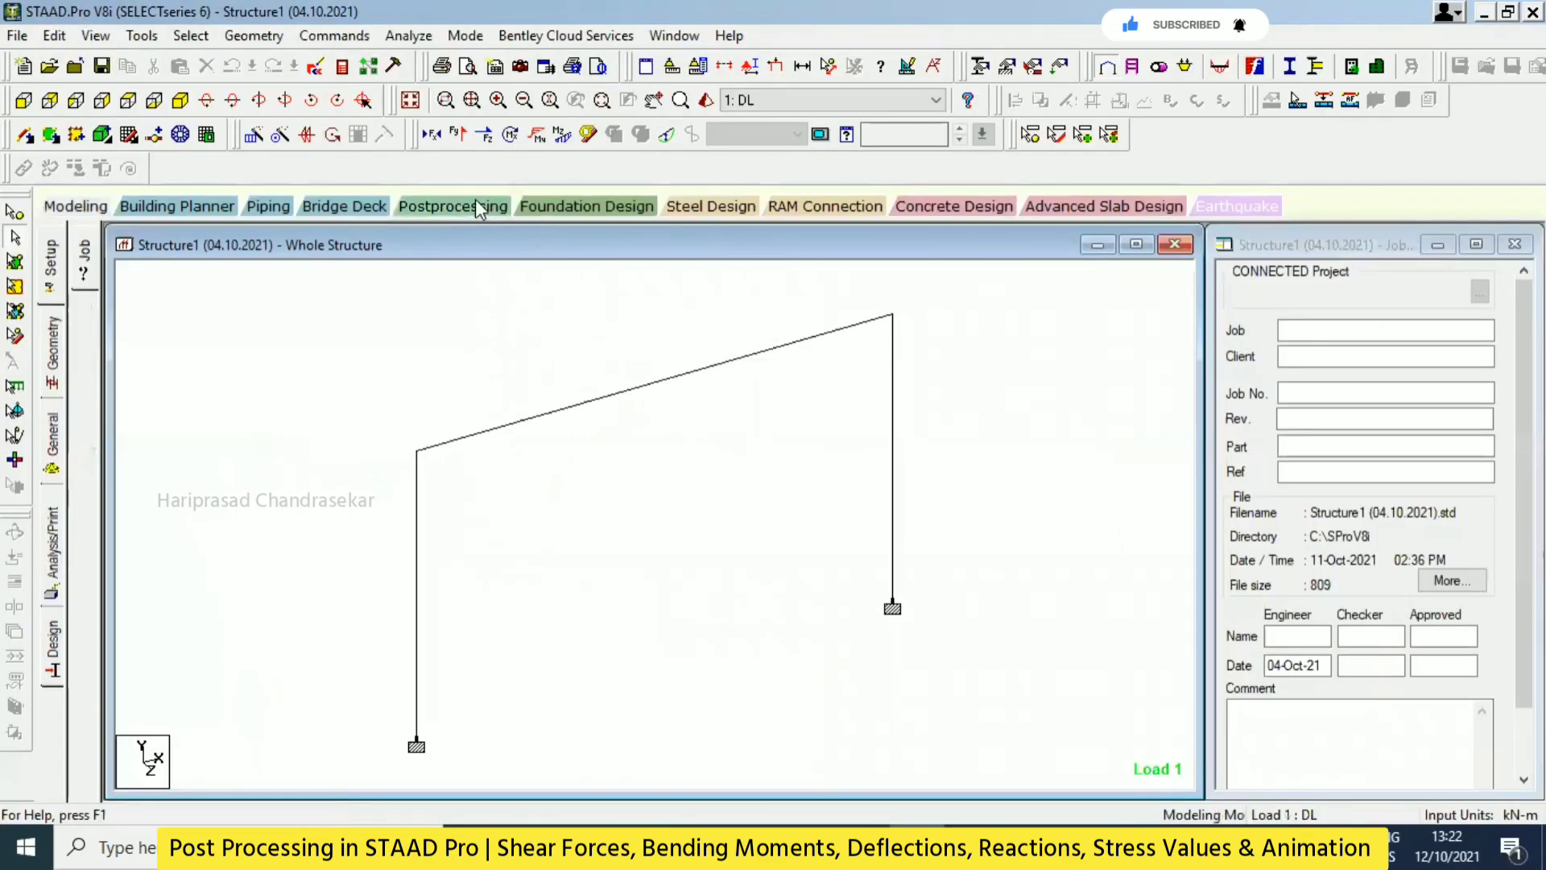
# Enter Postprocessing mode, clear the selected load cases in the results setup, reselect both 1 DL and 2 LL, and apply the setup
pyautogui.click(479, 207)
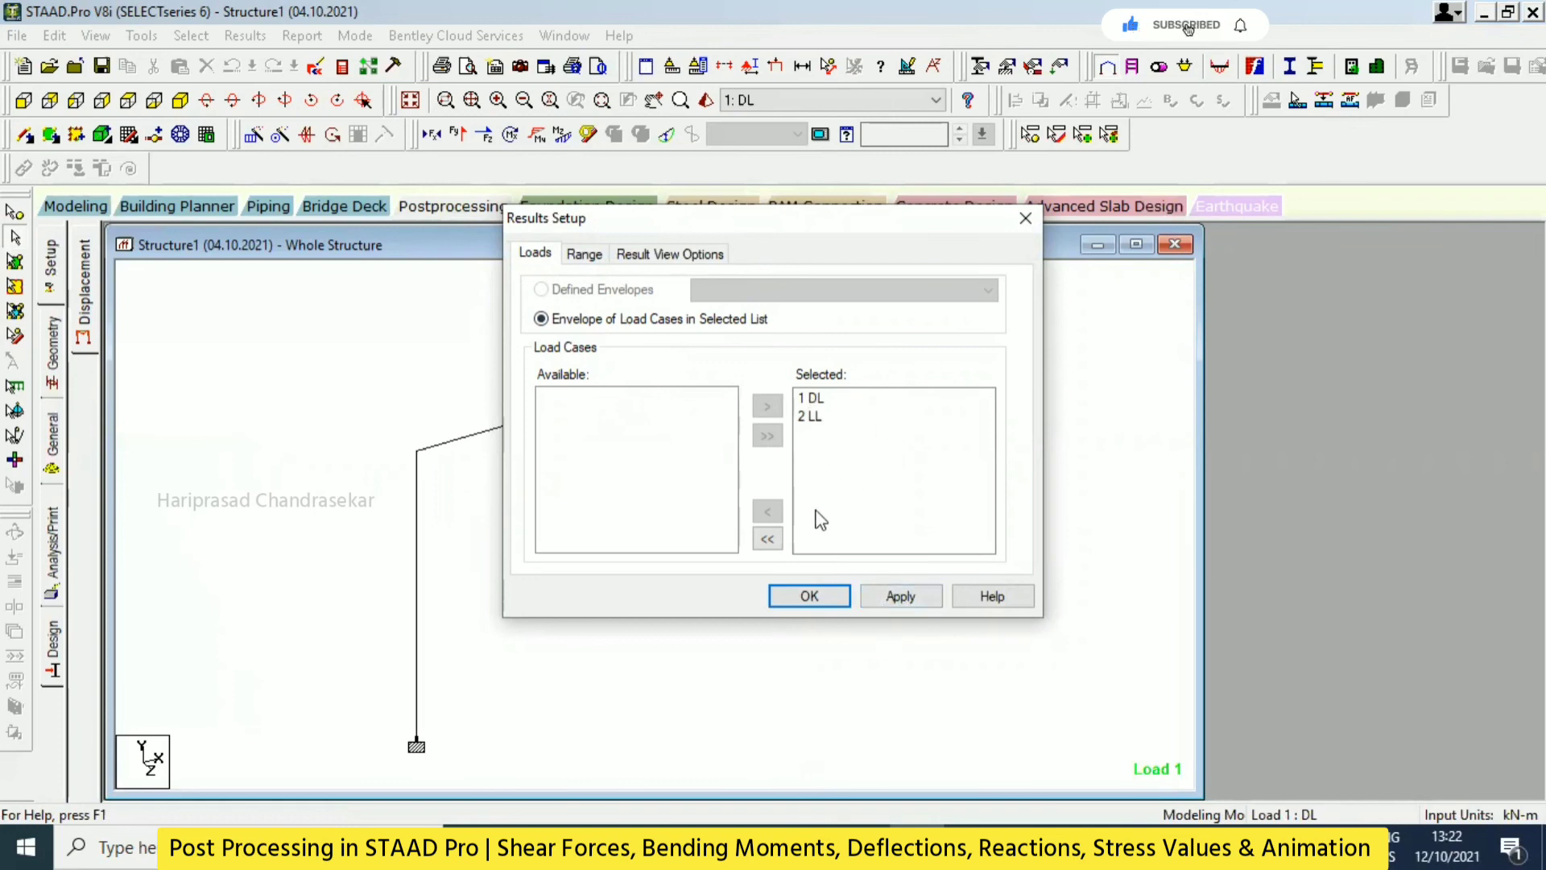
pyautogui.click(777, 540)
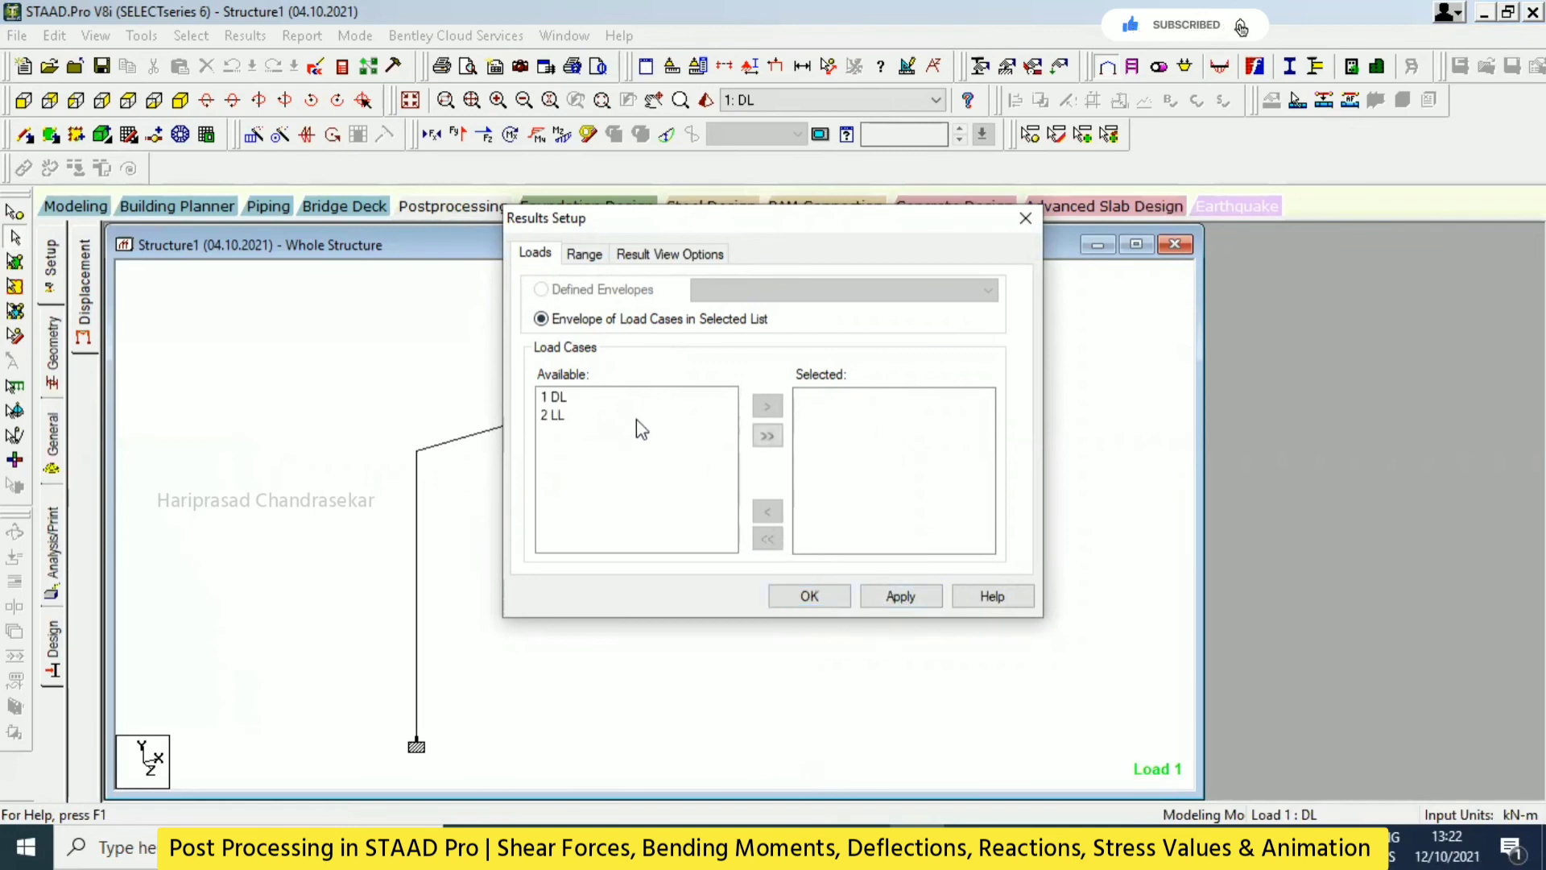
pyautogui.click(564, 415)
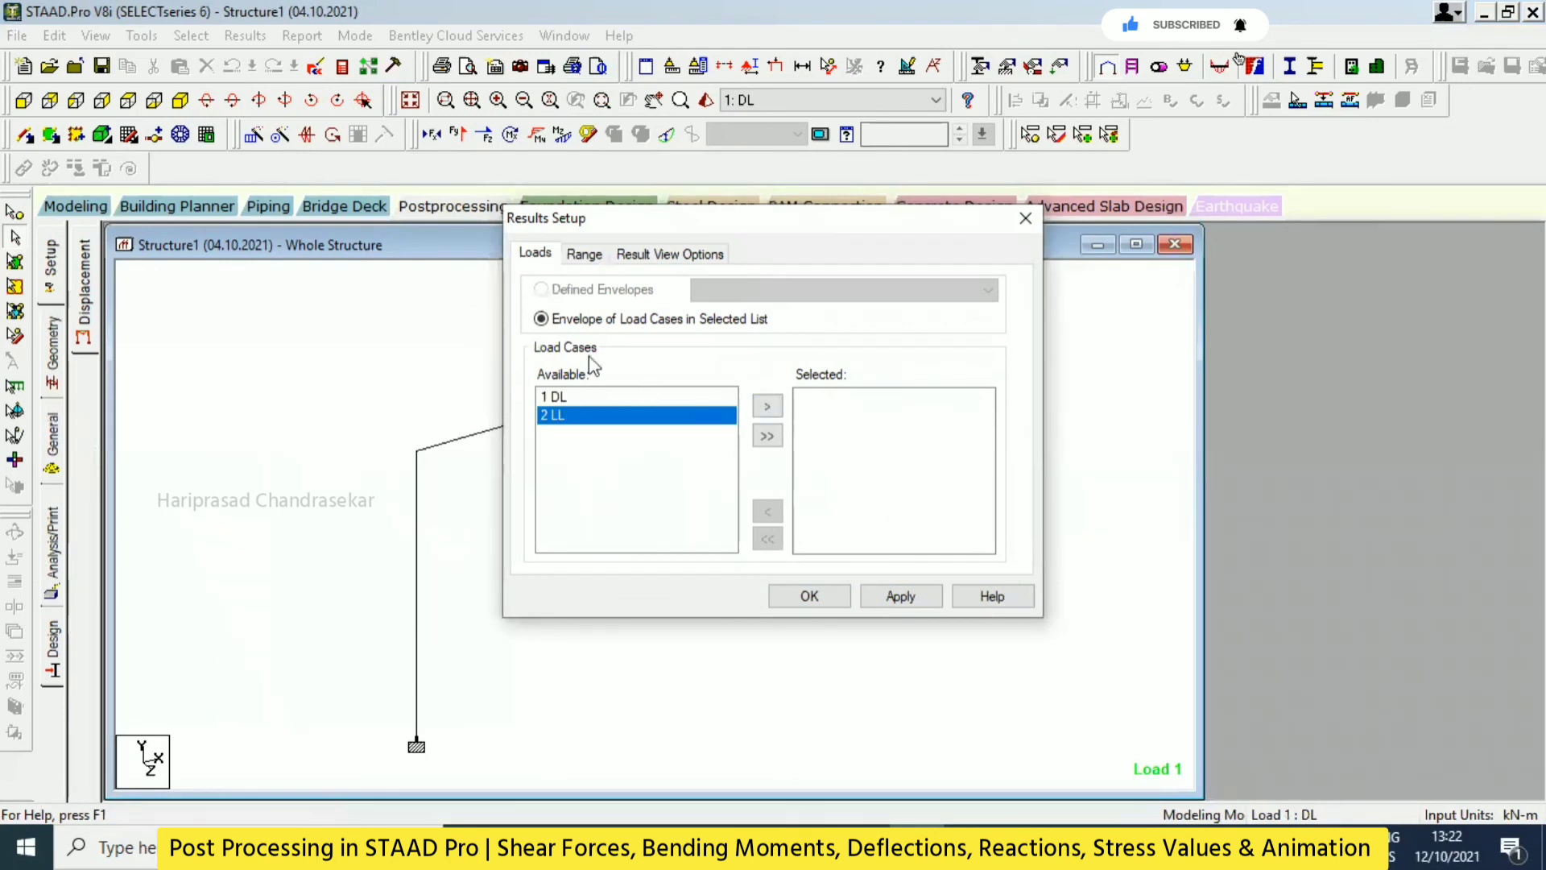
pyautogui.click(768, 435)
pyautogui.click(899, 597)
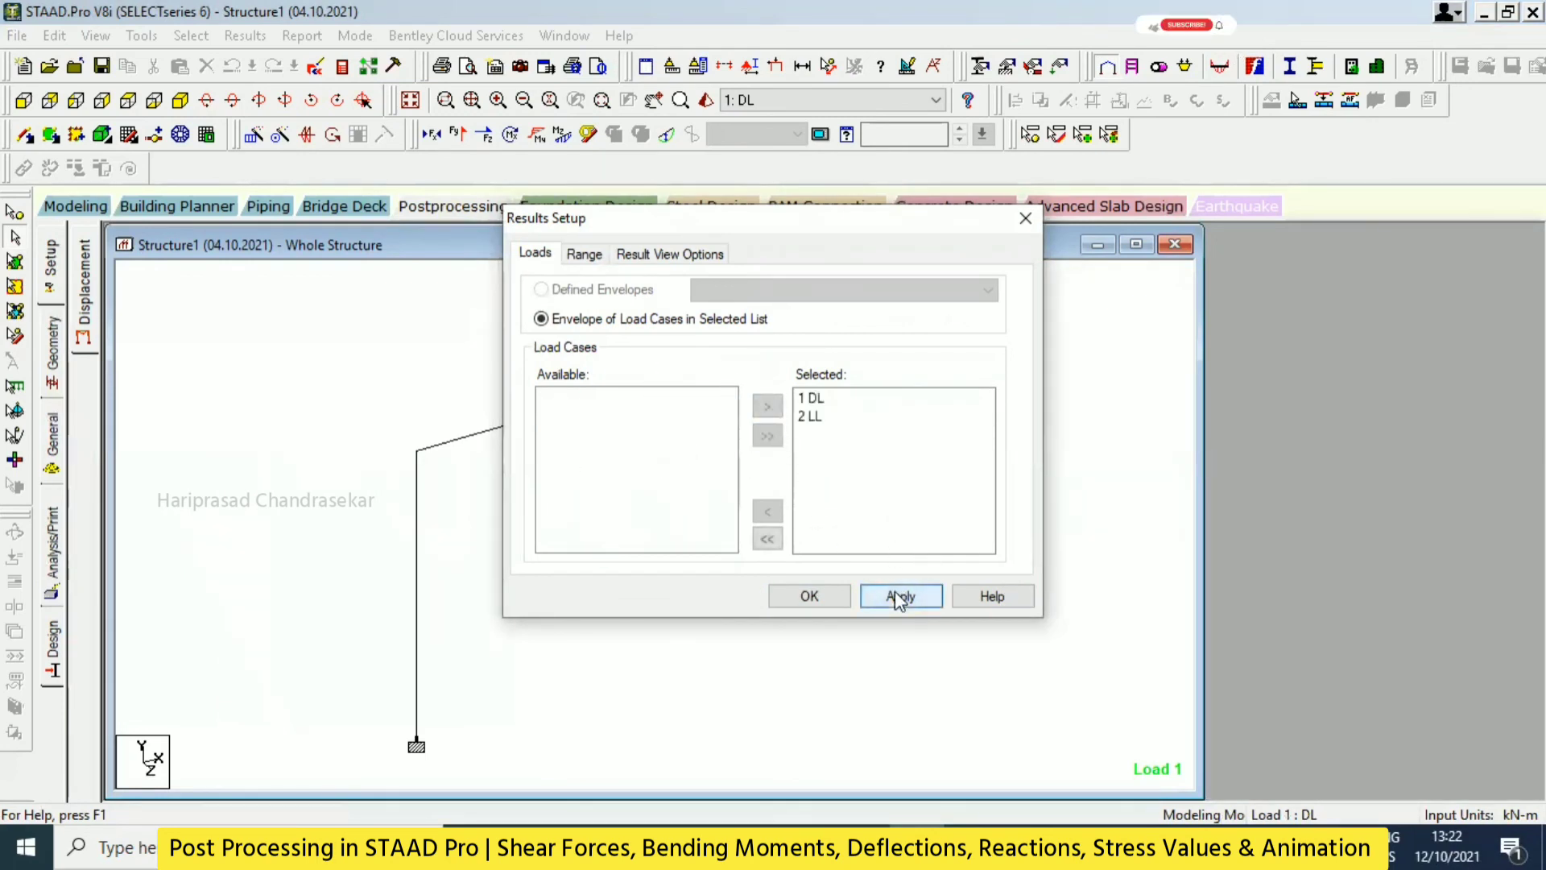
pyautogui.click(810, 595)
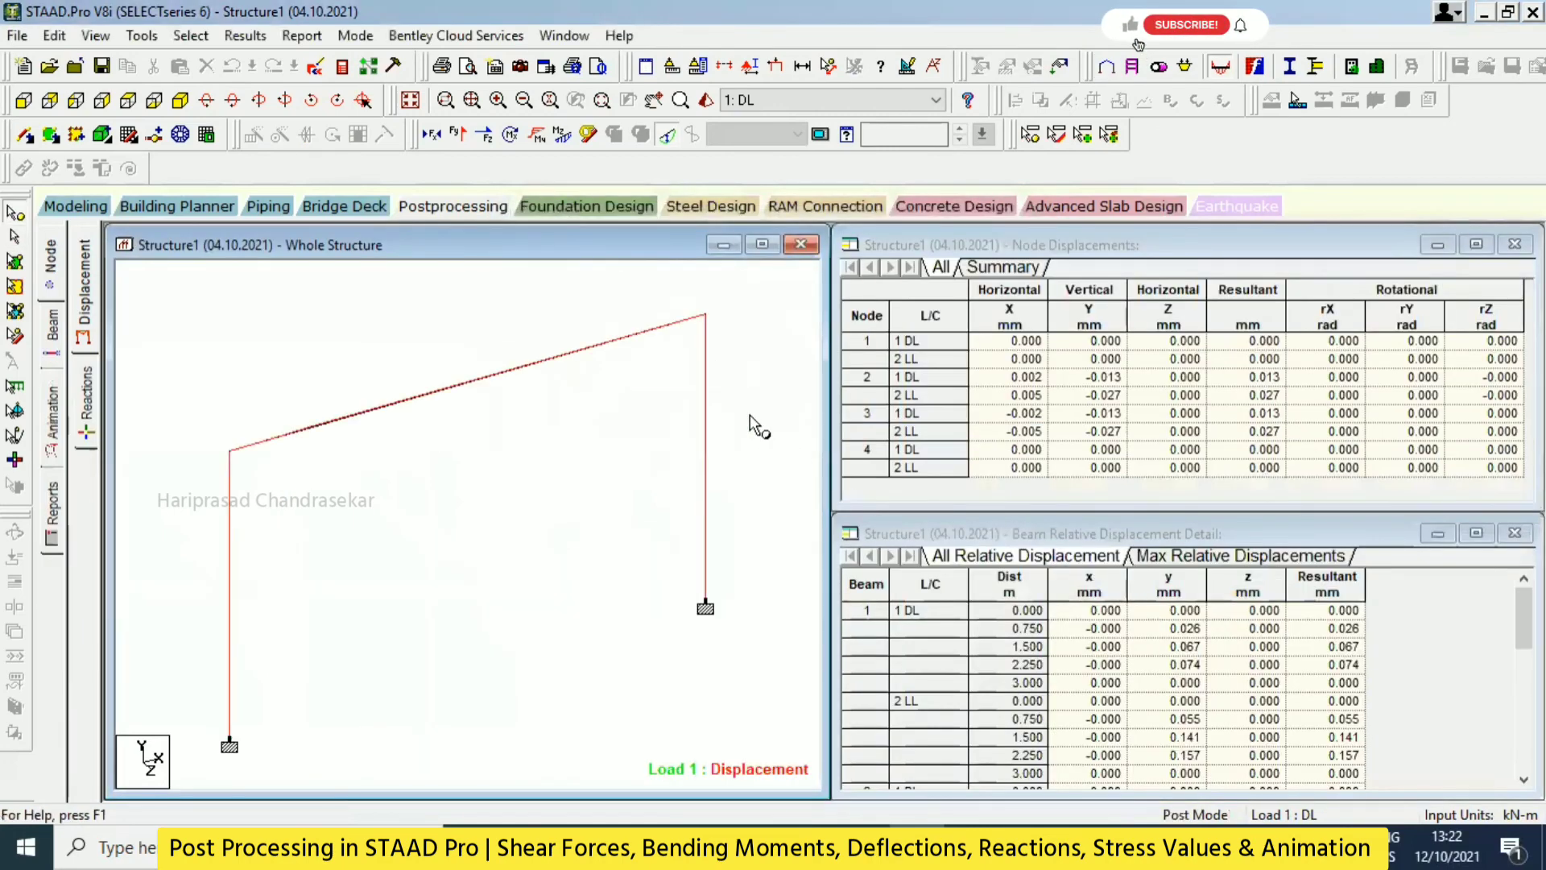